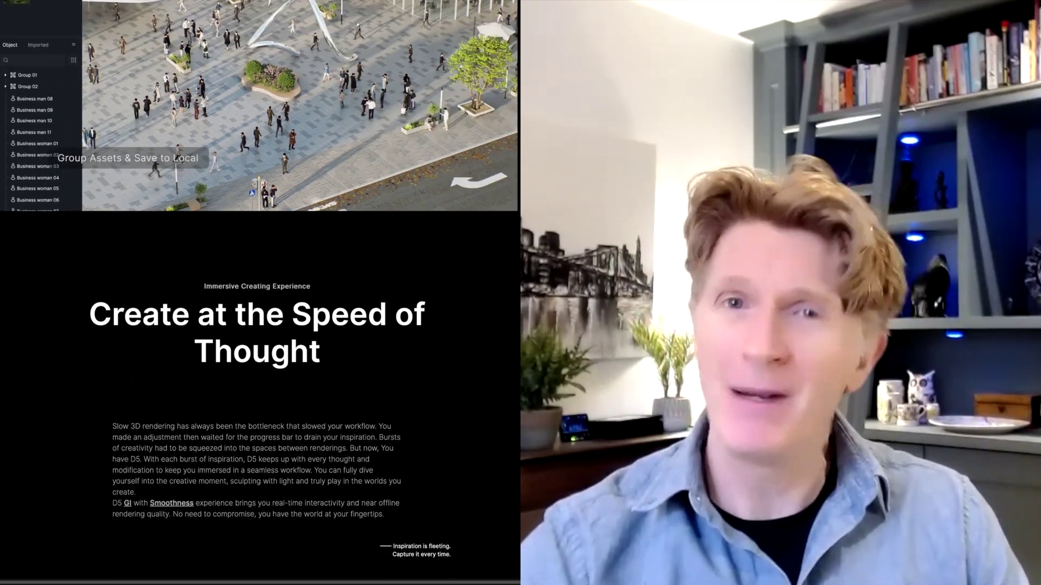
Step: Browse the feature sections of the D5 Render product page and the example renders in its gallery
scroll(260, 293, down, 4)
scroll(260, 293, down, 7)
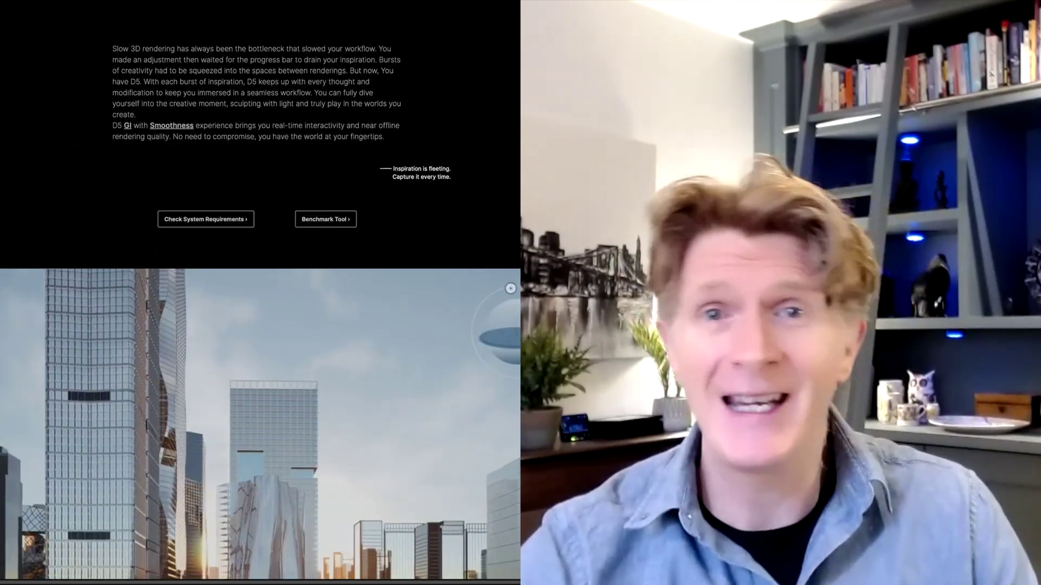
scroll(260, 292, up, 1)
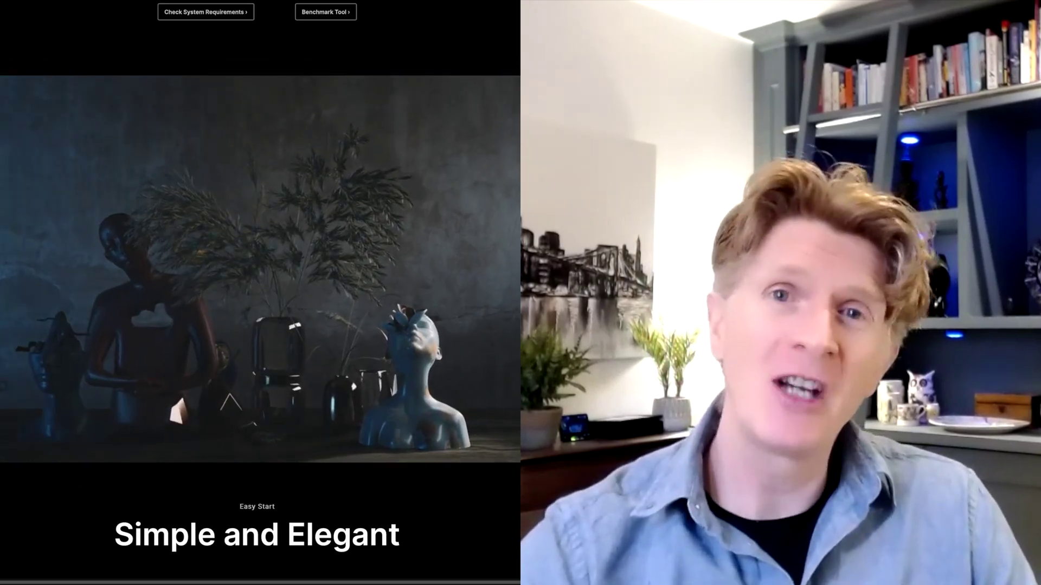
scroll(260, 292, down, 1)
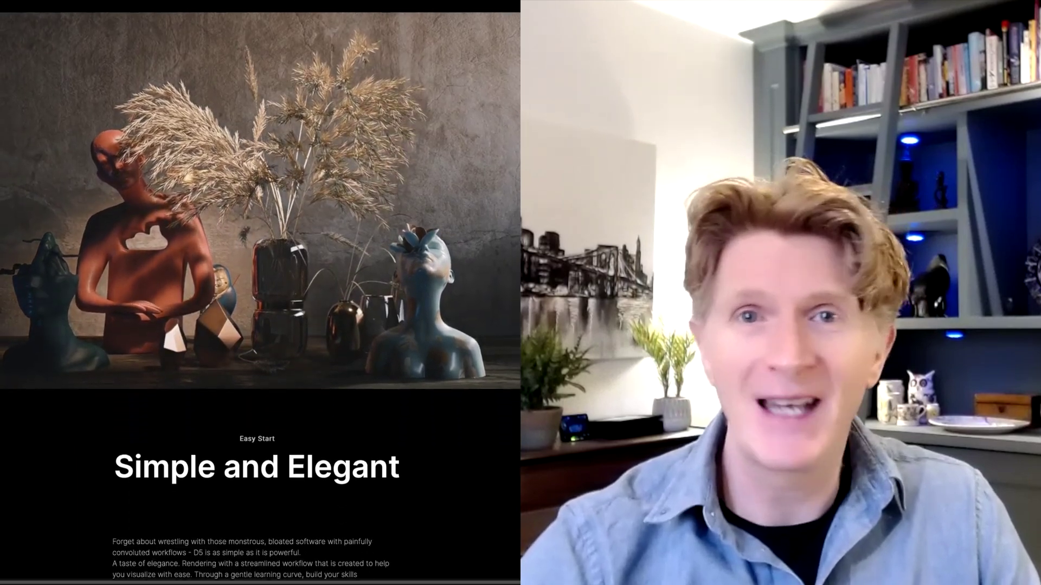
scroll(260, 293, down, 8)
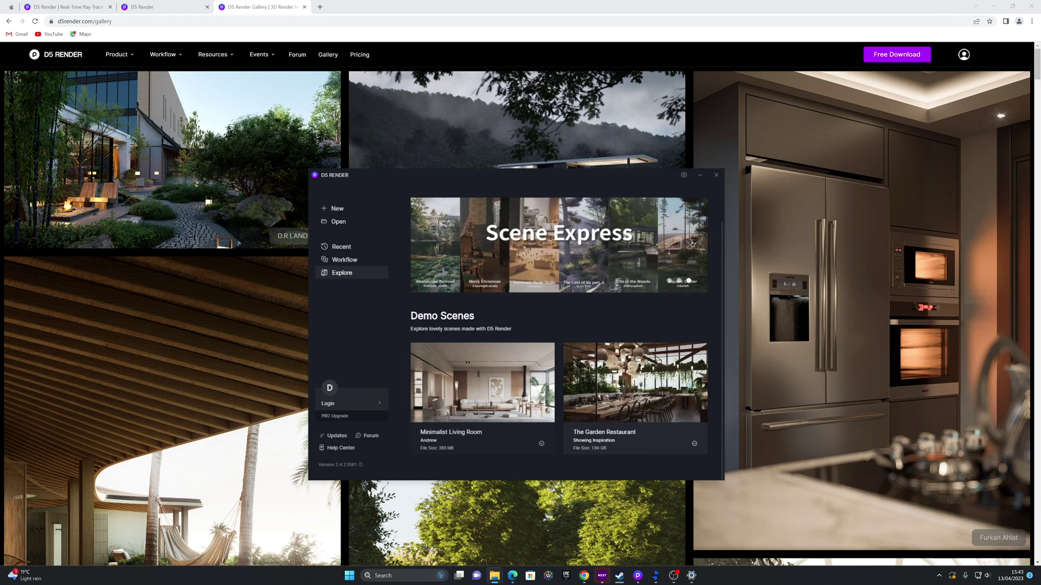
scroll(259, 241, down, 10)
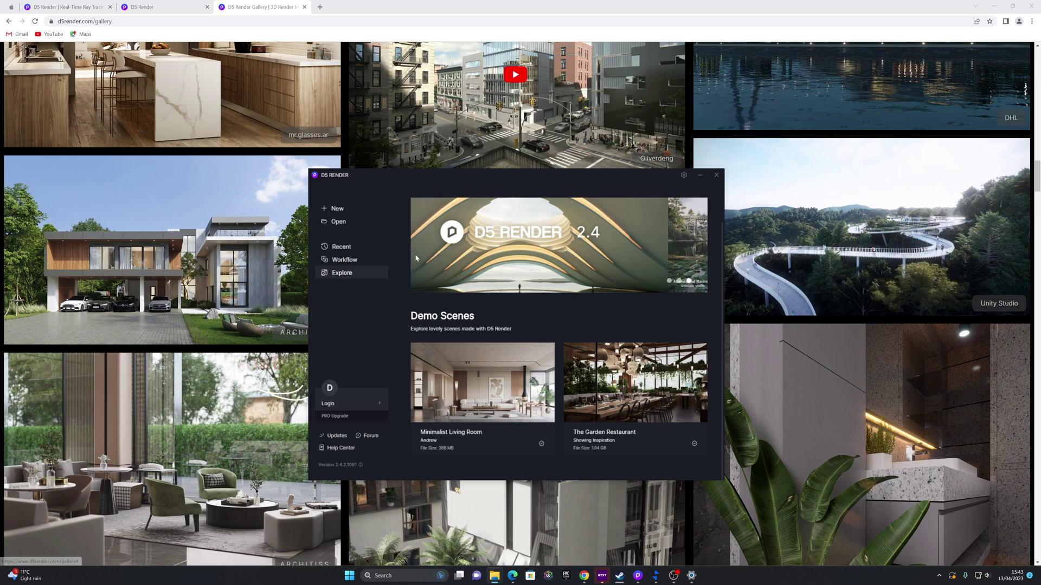
scroll(257, 429, down, 9)
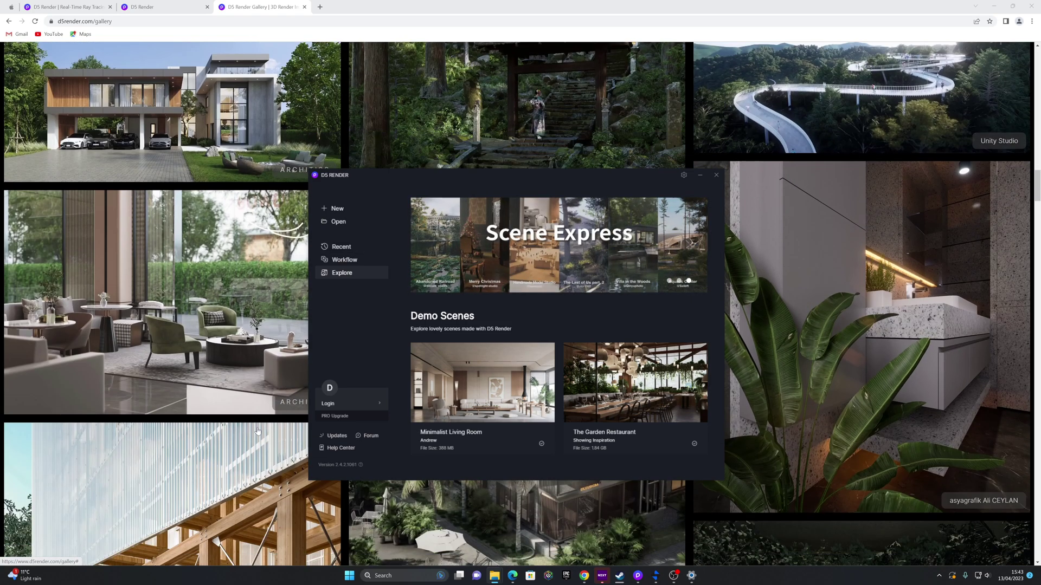
scroll(217, 396, down, 8)
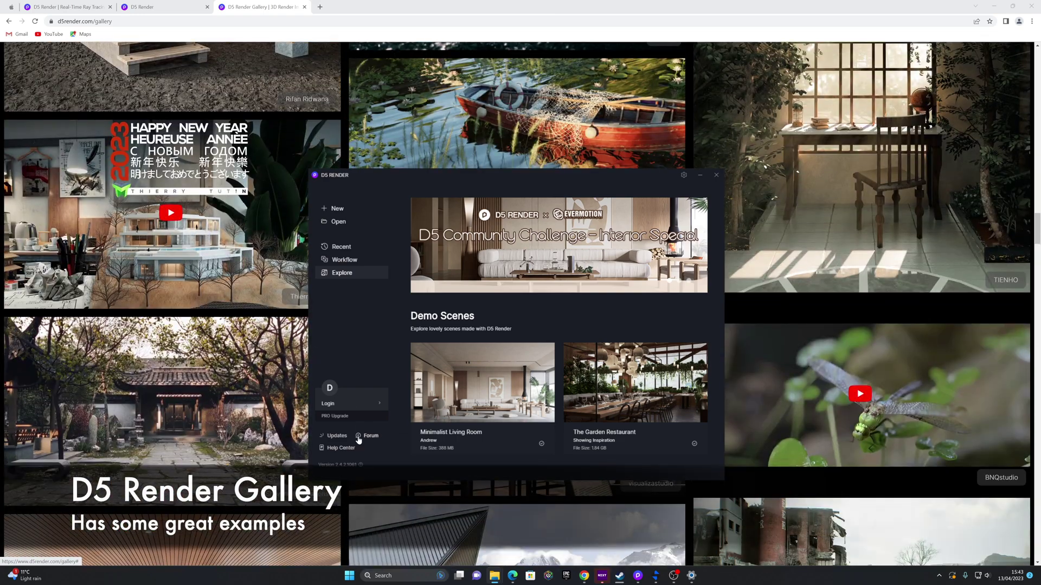
Step: Open The Garden Restaurant demo scene and go through the Beginner's Guide to its end
click(633, 382)
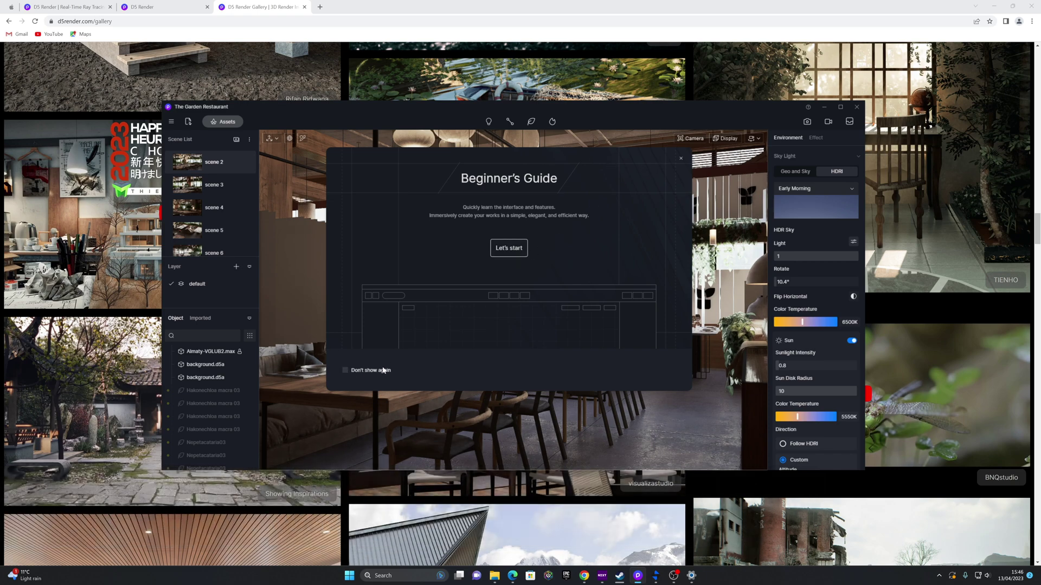
click(509, 249)
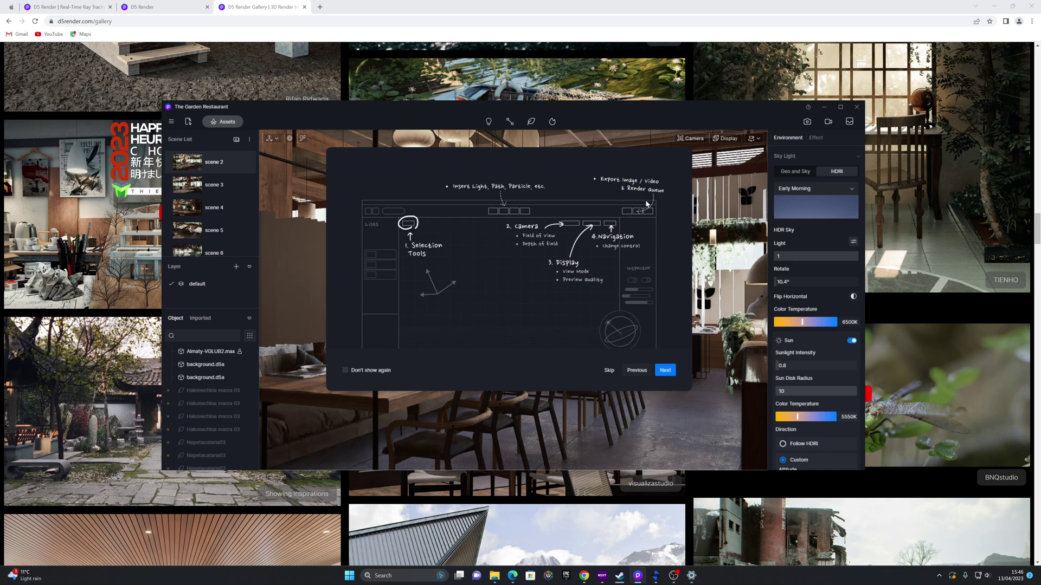
click(660, 371)
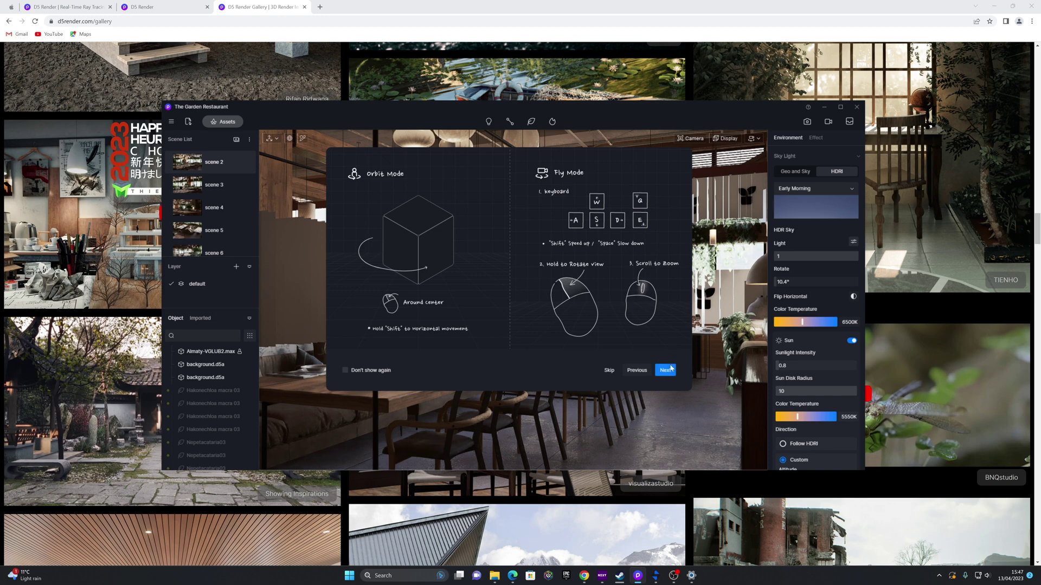
click(671, 369)
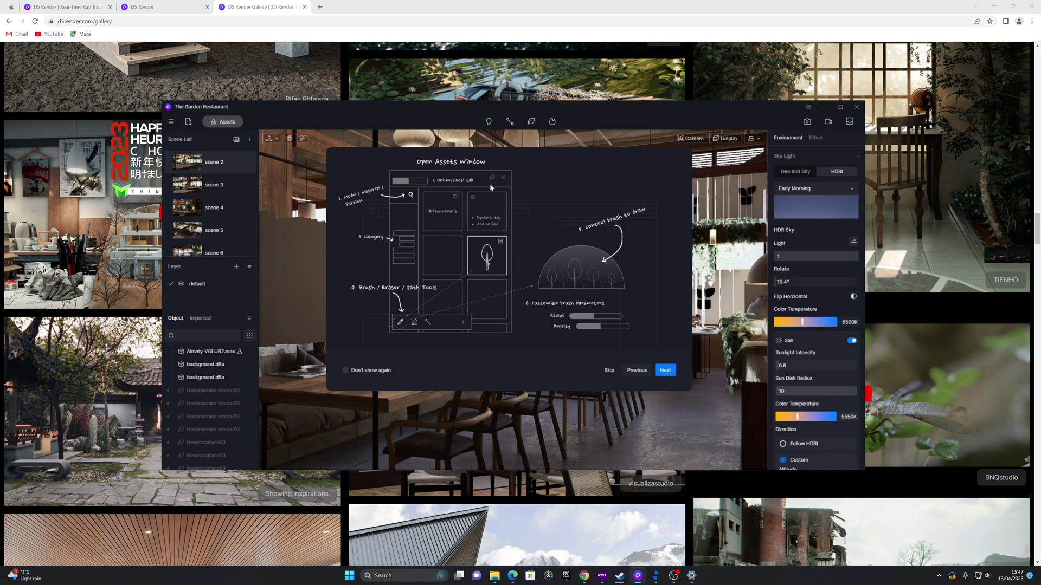
click(665, 371)
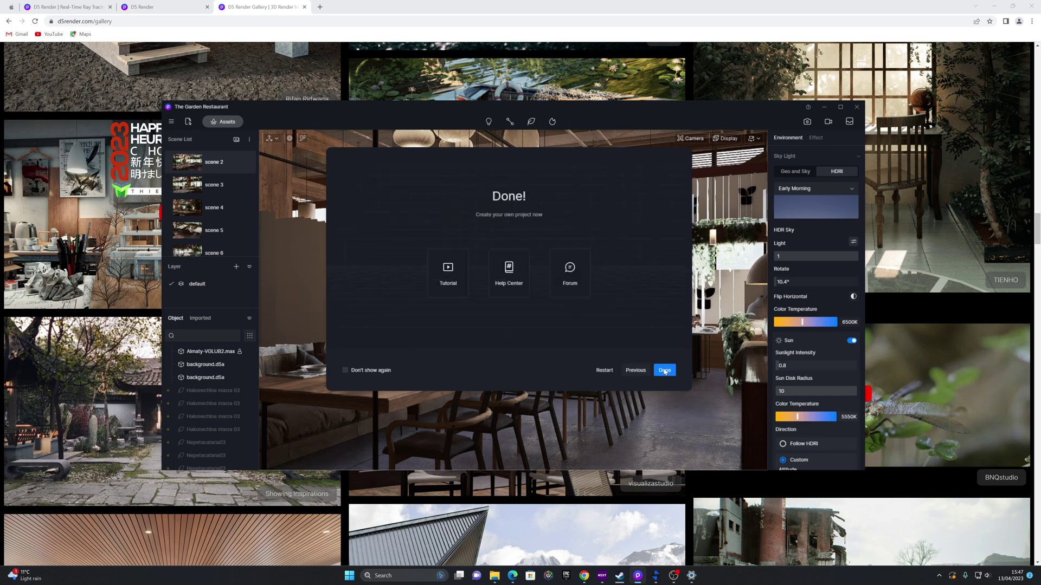
click(665, 370)
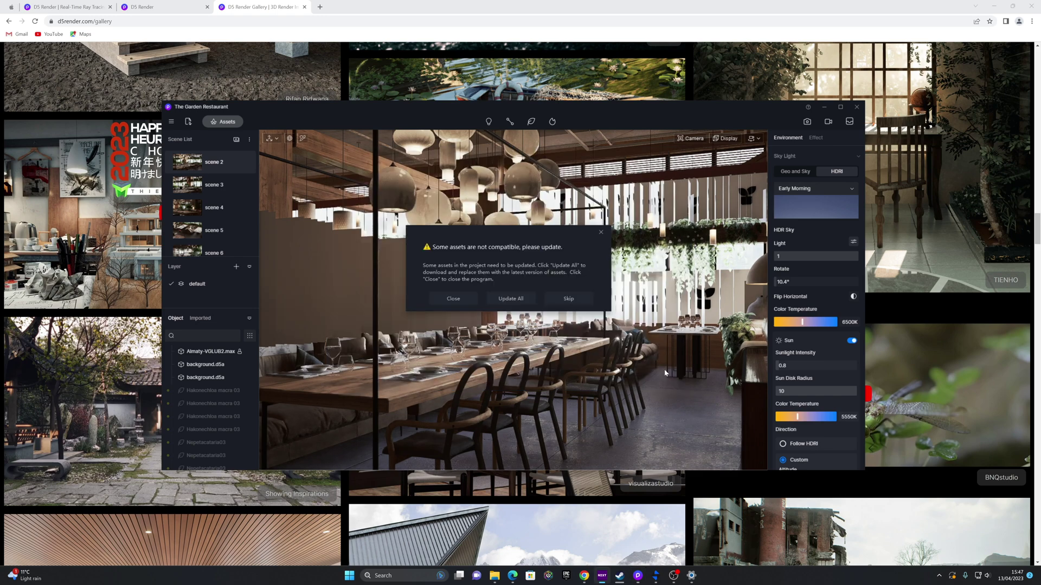
Step: Update all incompatible assets in the scene and maximize the project window
click(510, 299)
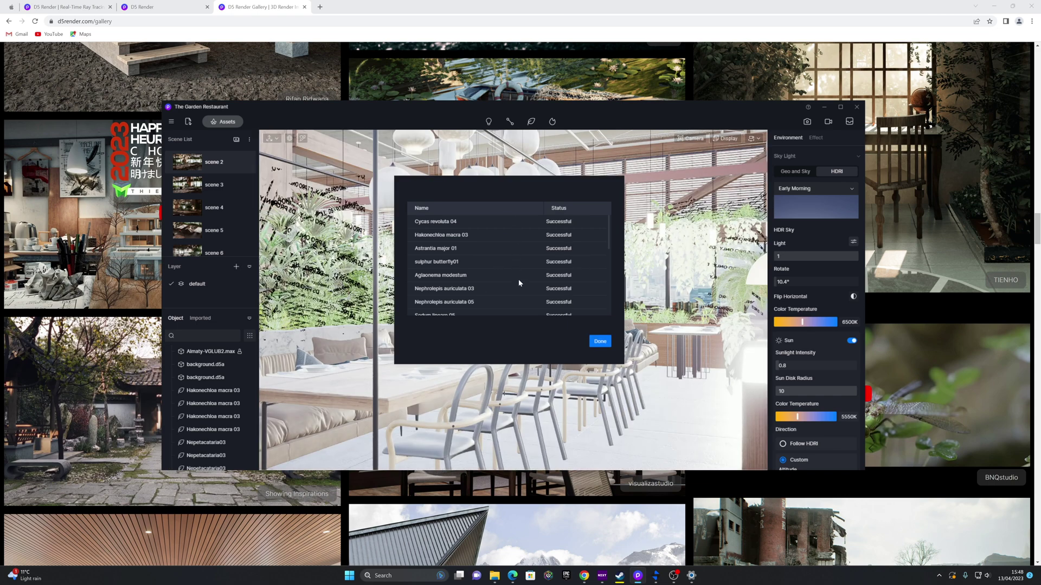
click(601, 341)
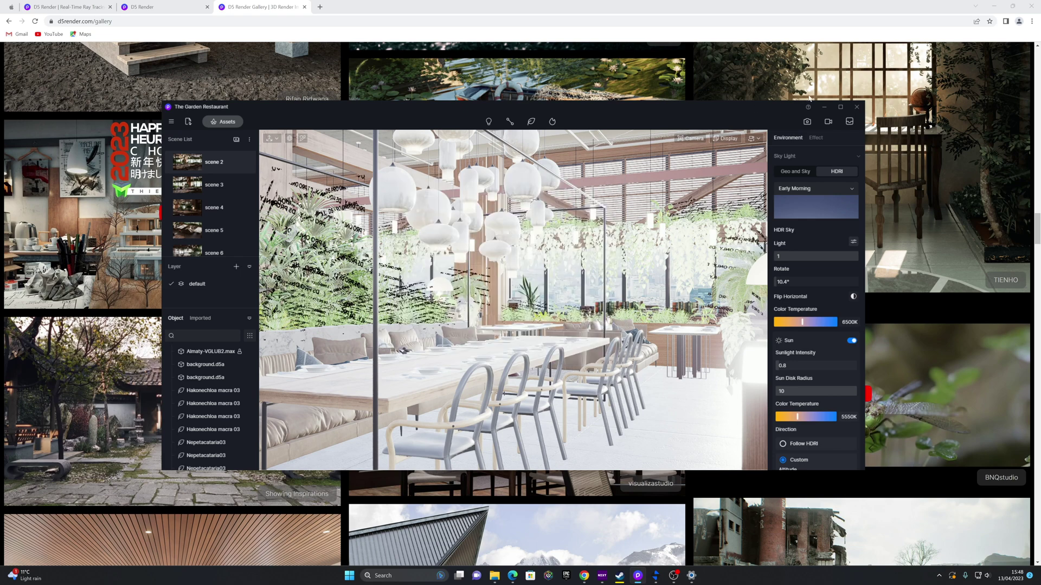
click(840, 106)
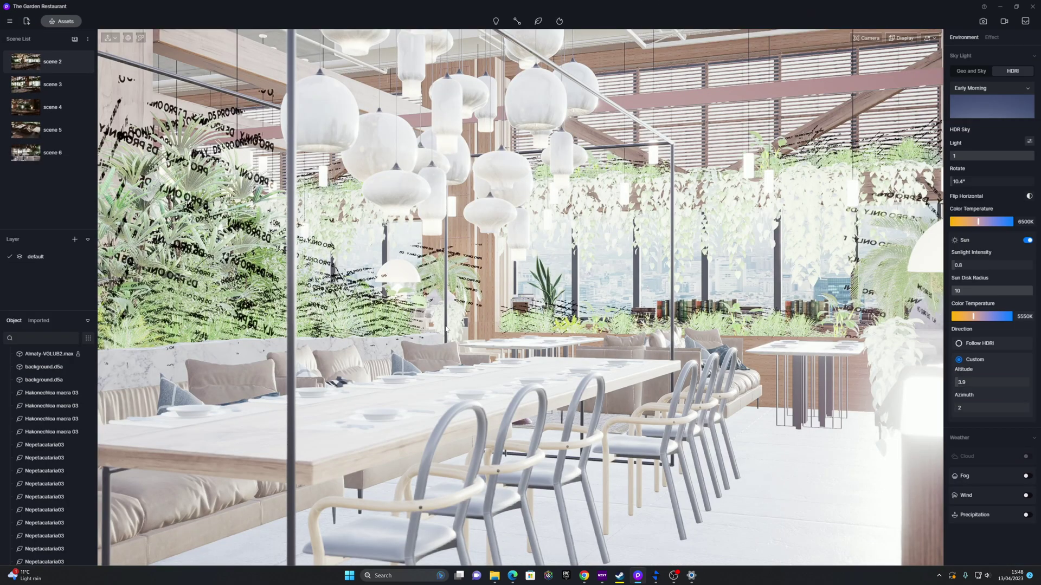
Step: Fly the camera back and forth around the long dining table in the smooth preview
right_drag(446, 334, 446, 329)
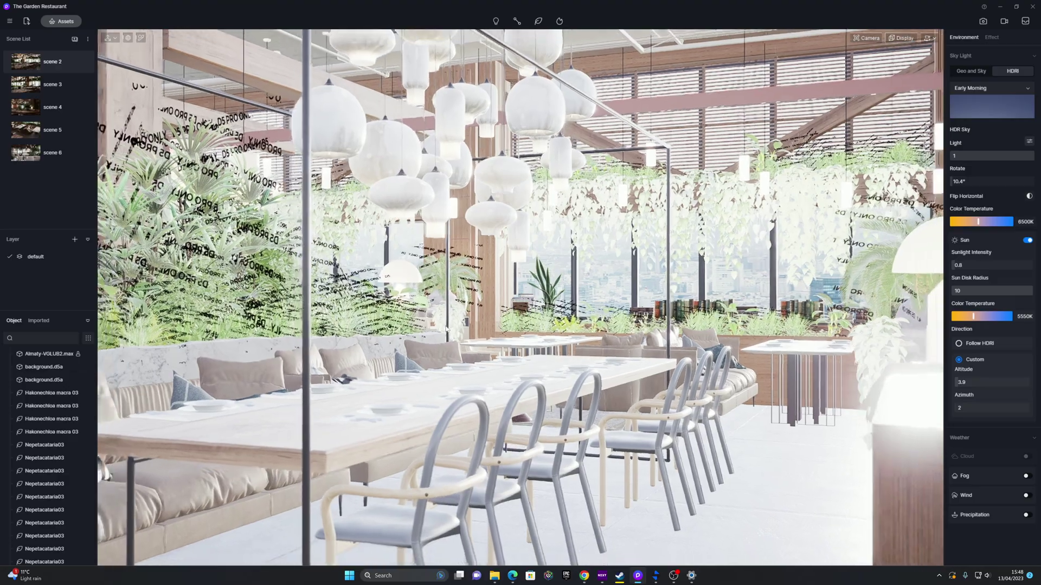
key(s)
key(a)
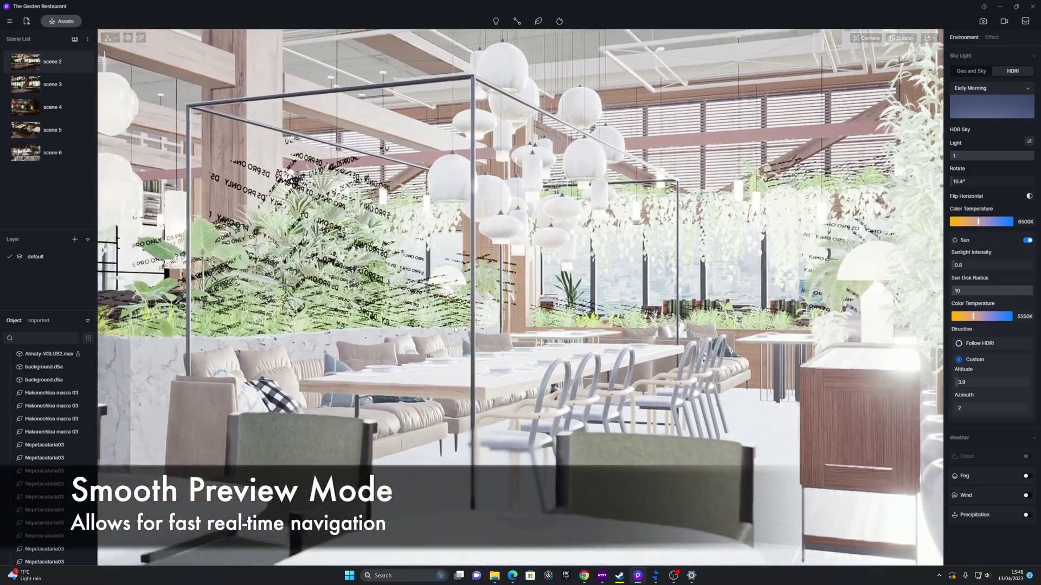
key(w)
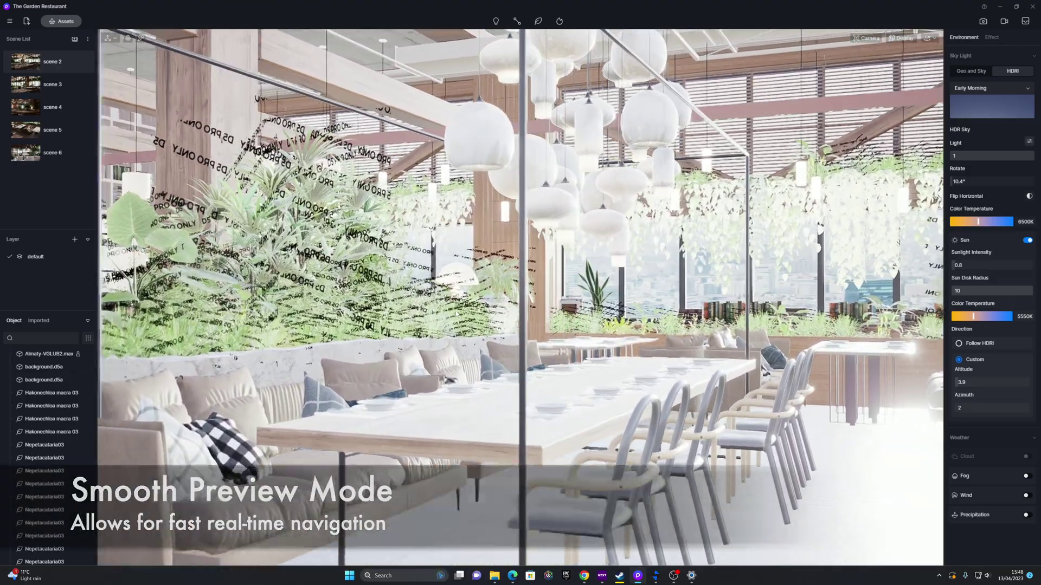
key(w)
right_drag(455, 314, 496, 274)
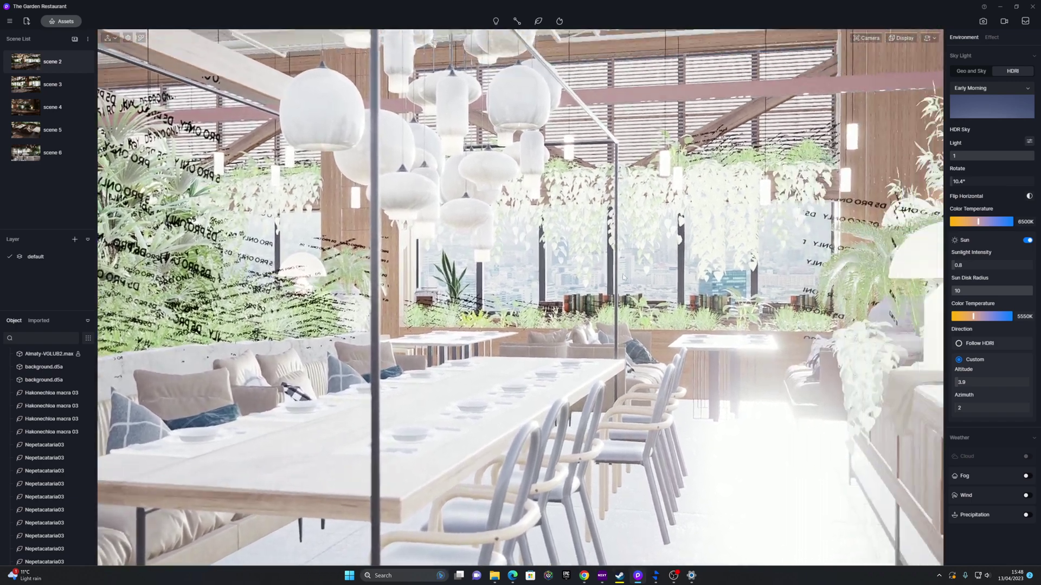
key(s)
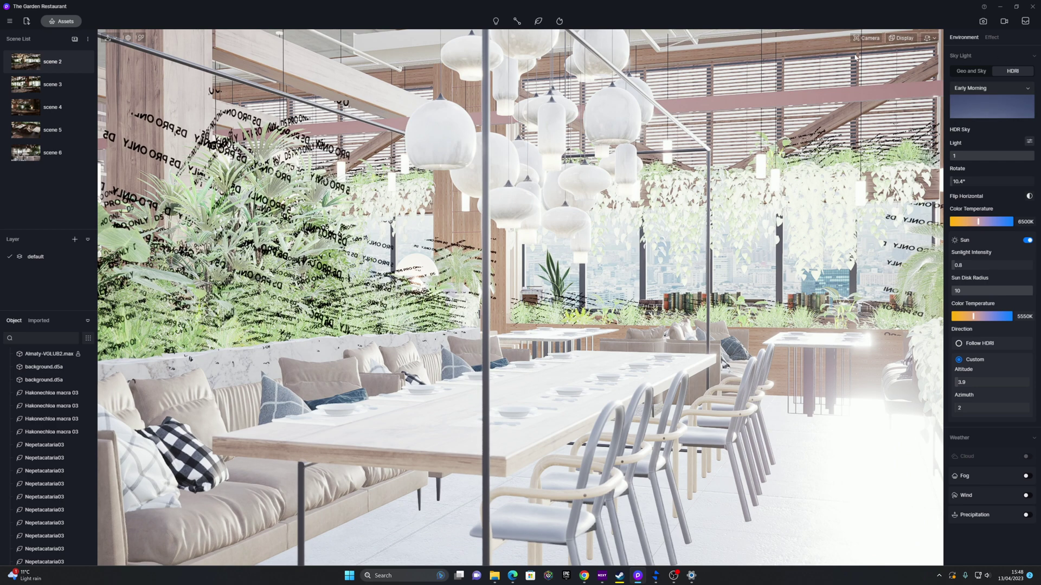
Step: Compare the Precise and Smooth preview qualities, leaving the viewport set to Precise
click(902, 41)
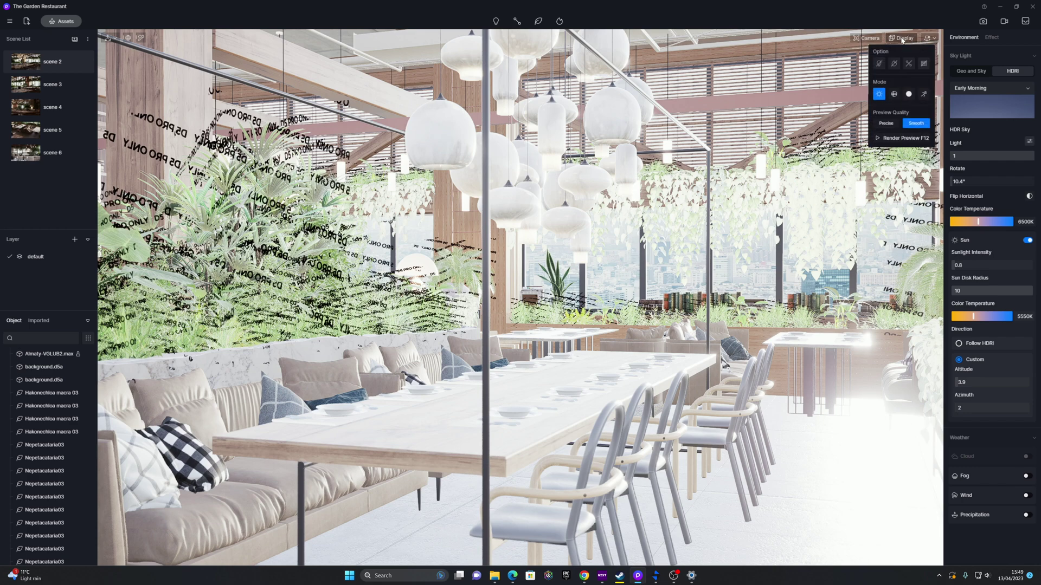
click(883, 124)
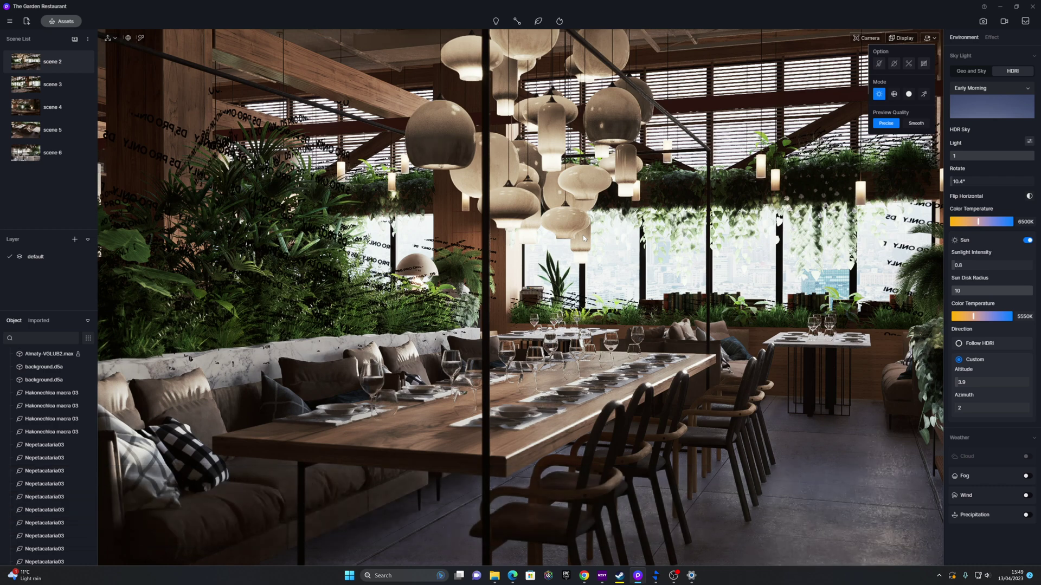
click(918, 126)
click(886, 123)
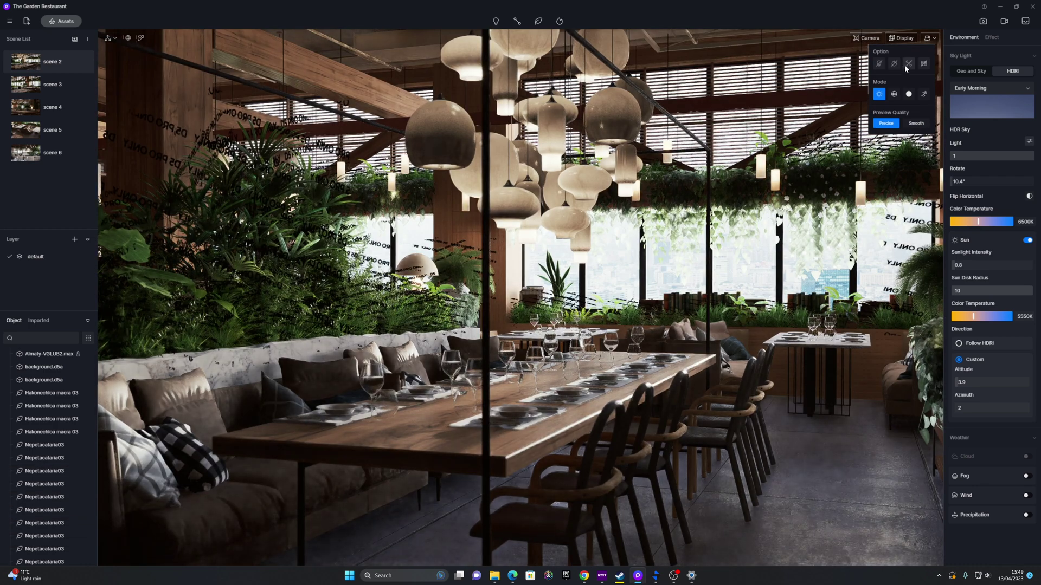
Step: Examine the dining table, place settings and pendant lamps up close in the precise preview
key(d)
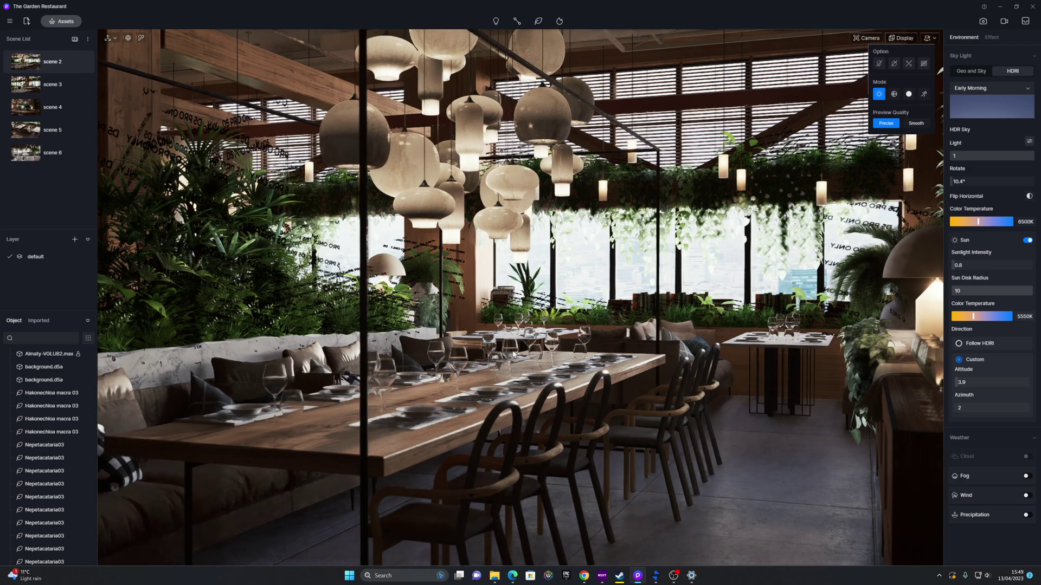
key(s)
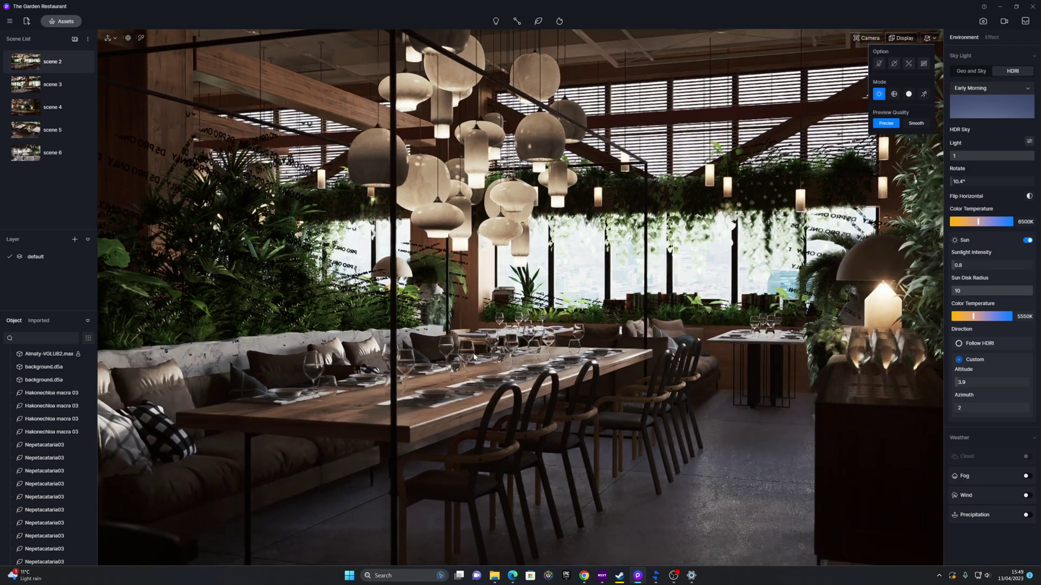
key(w)
key(w)
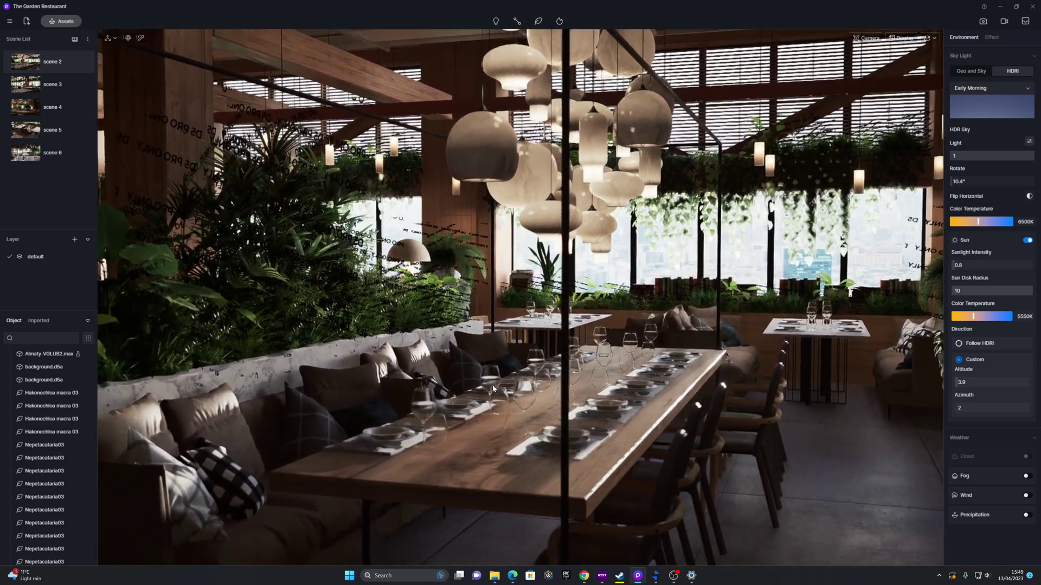
middle_drag(493, 389, 639, 387)
right_drag(638, 386, 563, 396)
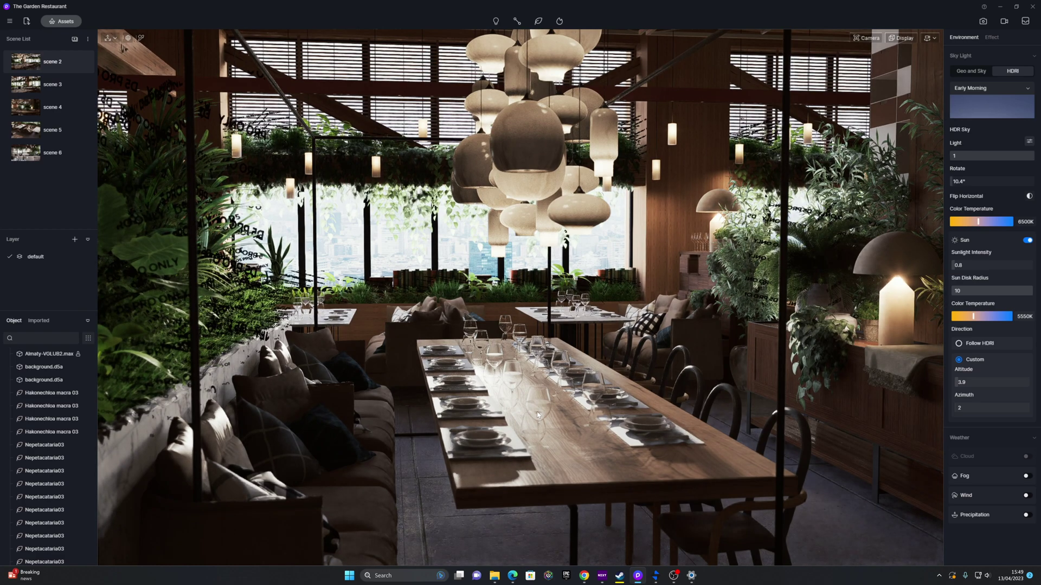
key(w)
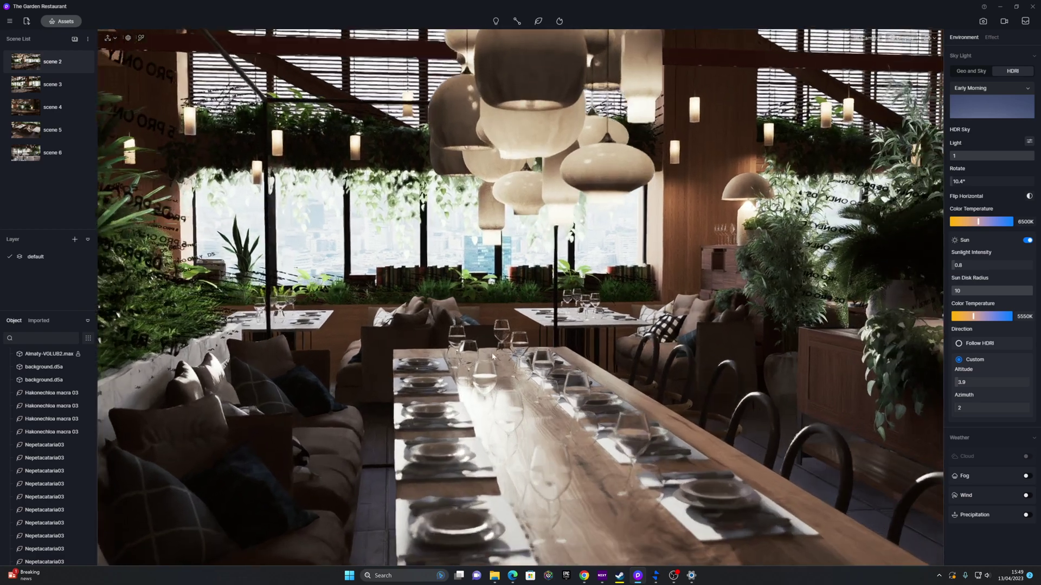
right_drag(537, 412, 509, 414)
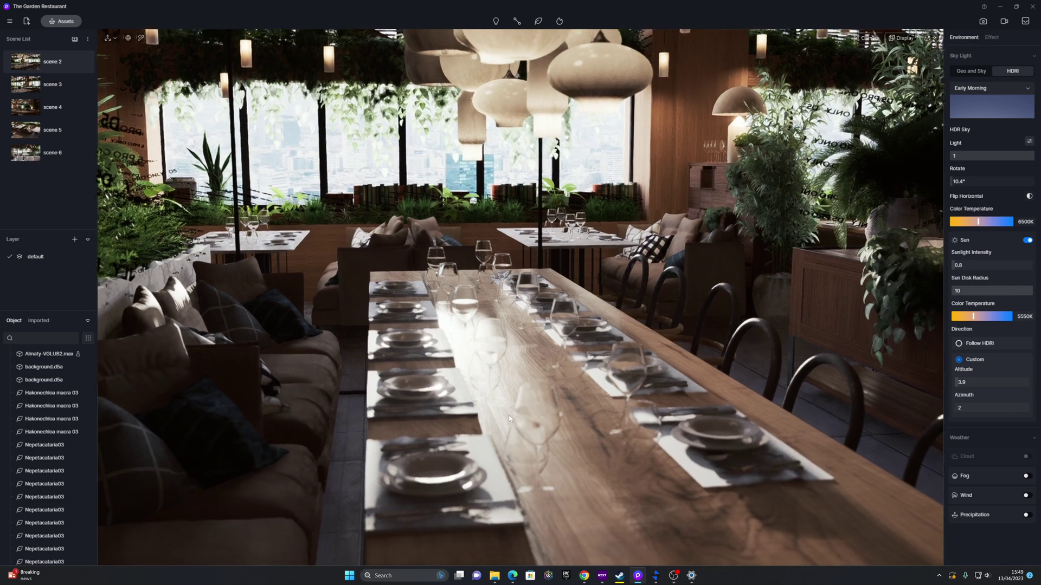
scroll(509, 418, down, 2)
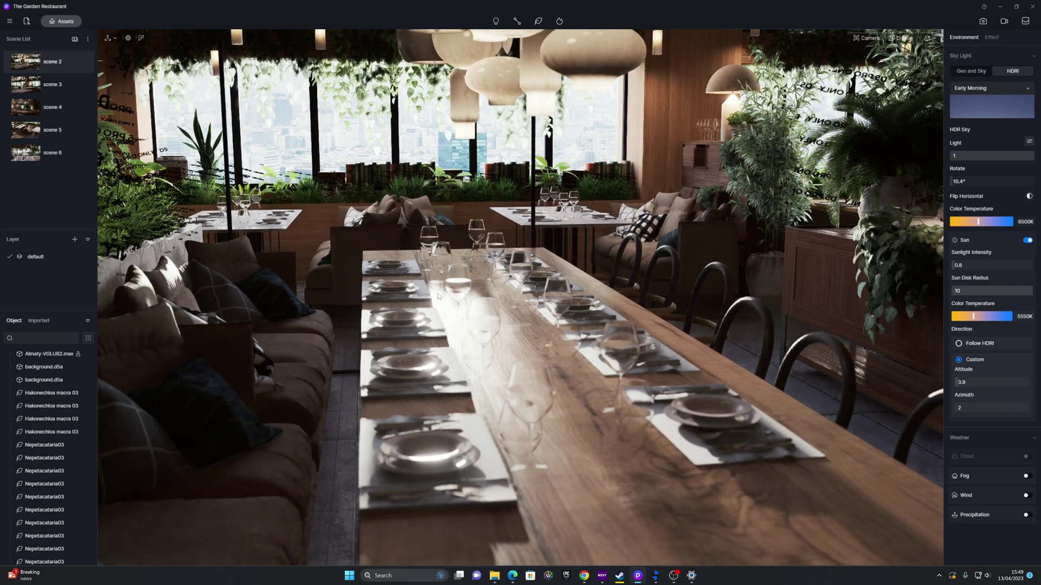
right_drag(515, 289, 519, 193)
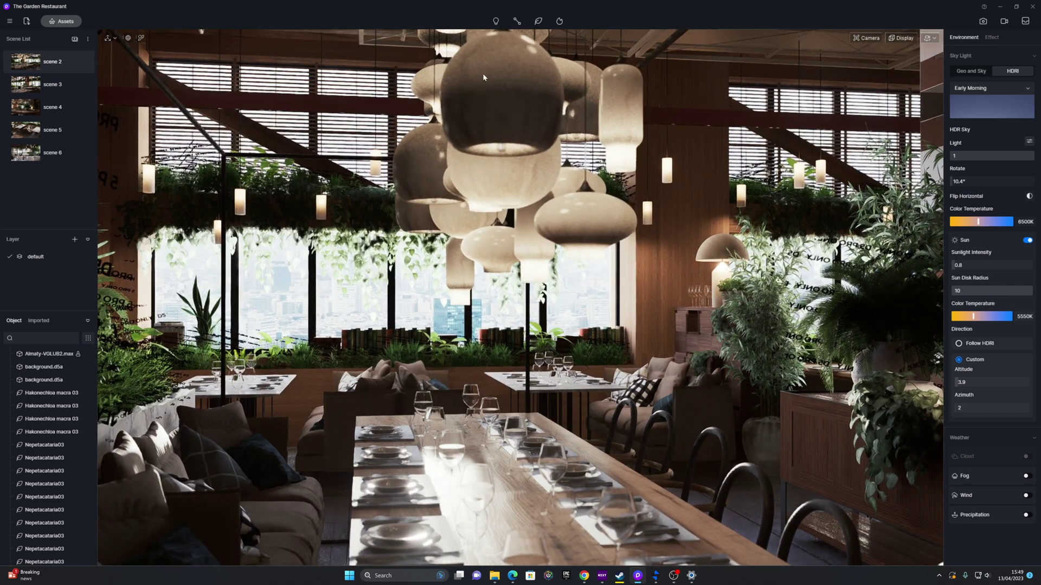
right_drag(414, 238, 173, 317)
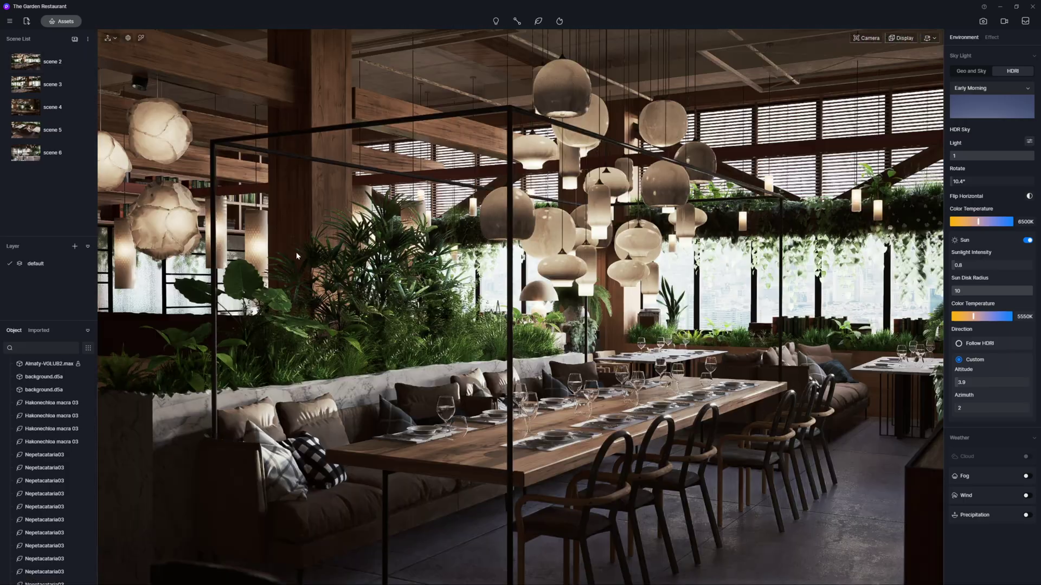
Step: Inspect the planter, bench seating and sunlit end of the dining table without watermarks on the plants
right_drag(288, 343, 393, 297)
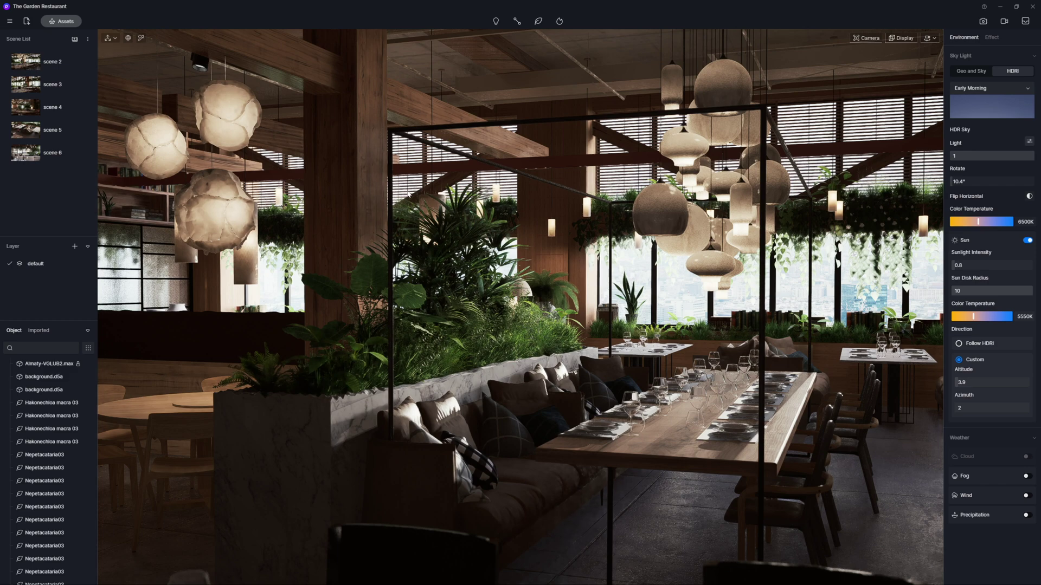
key(d)
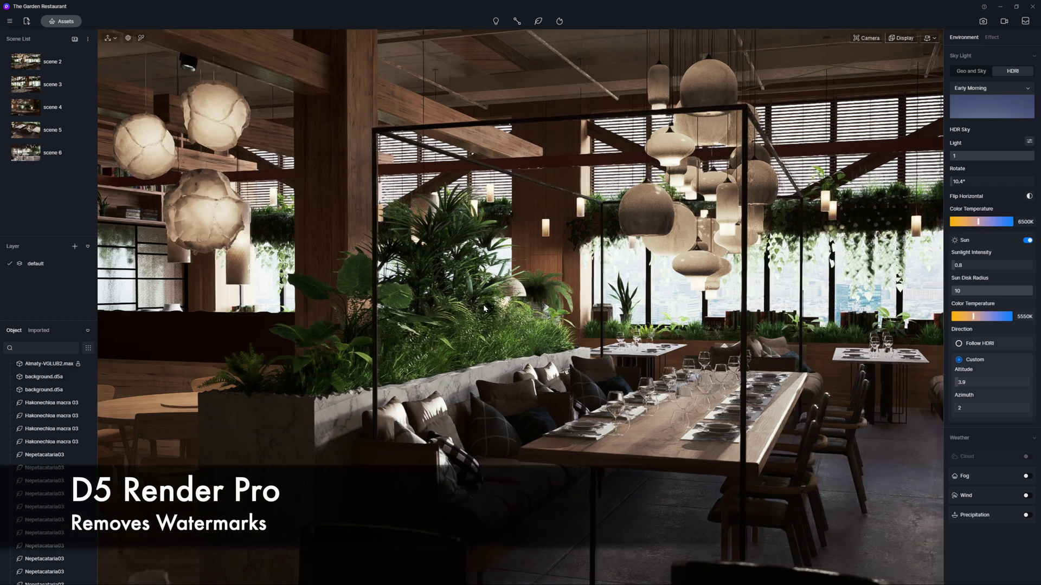
right_drag(369, 343, 717, 322)
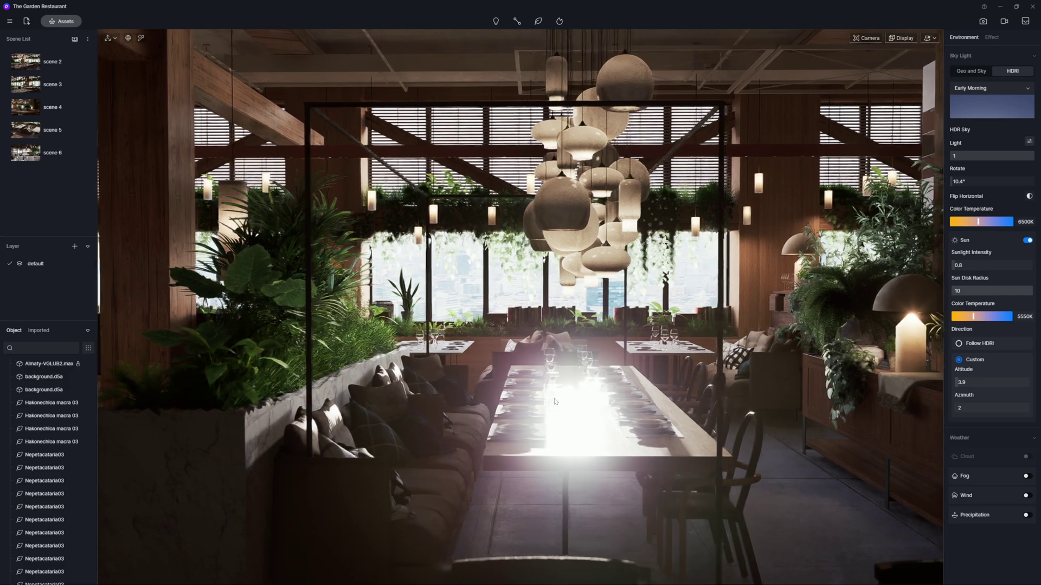
key(w)
key(d)
scroll(554, 401, up, 6)
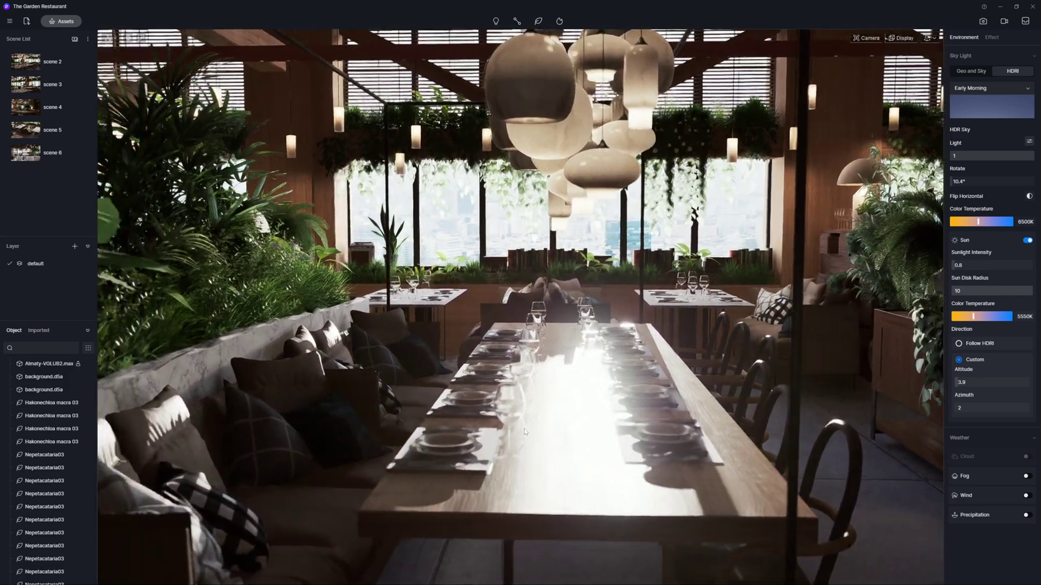
Step: Examine the long dining table in the viewport, moving from its sunlit end around to the row of chairs
key(a)
right_drag(524, 432, 658, 422)
middle_drag(658, 420, 215, 439)
right_drag(215, 437, 203, 447)
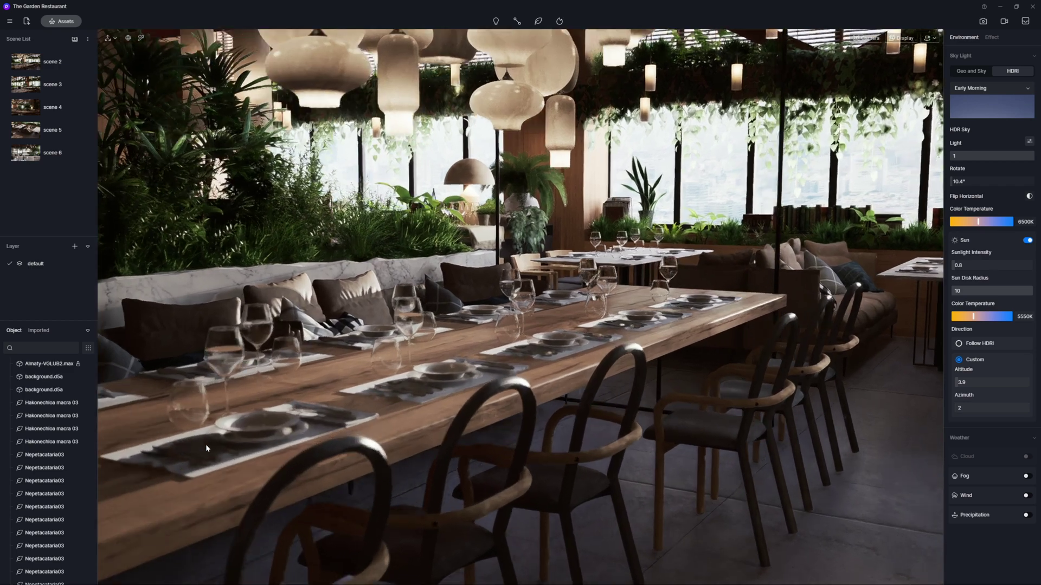
key(w)
middle_drag(216, 429, 307, 429)
right_drag(306, 429, 318, 386)
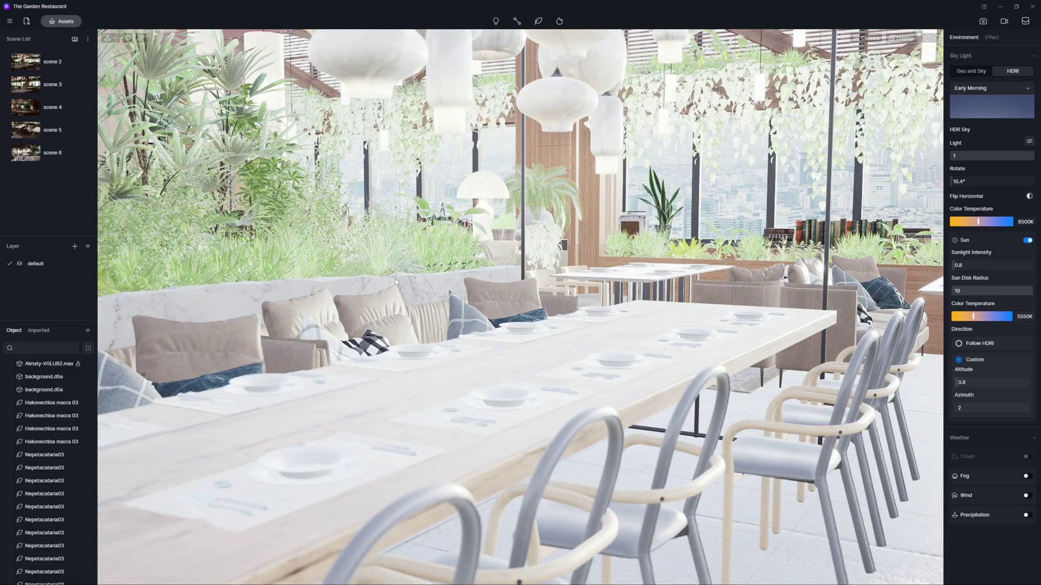
Step: Move the camera closer to and away from the table and the chairs in the smooth preview
scroll(399, 282, down, 5)
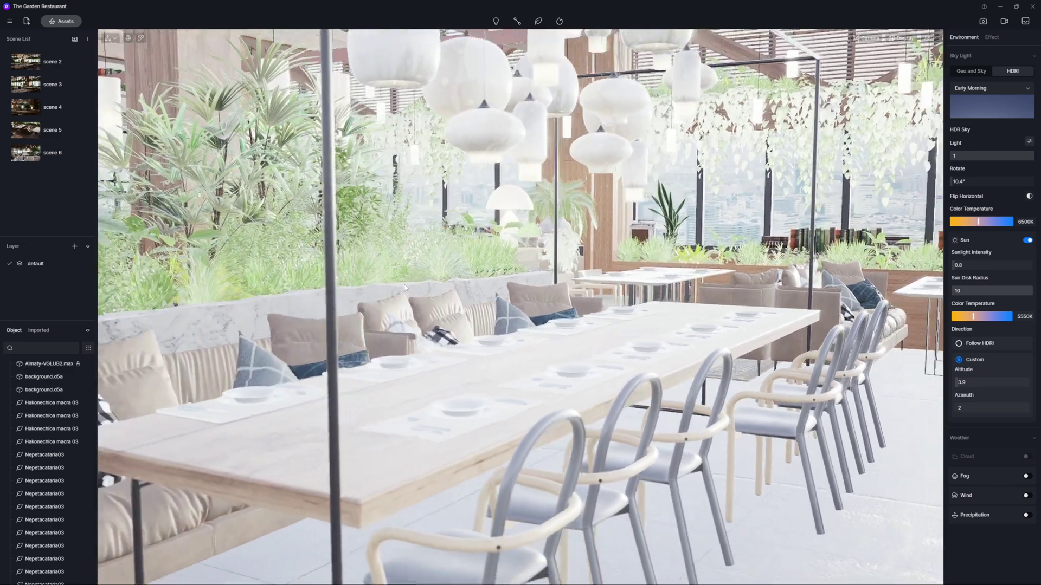
scroll(403, 284, up, 2)
key(s)
key(d)
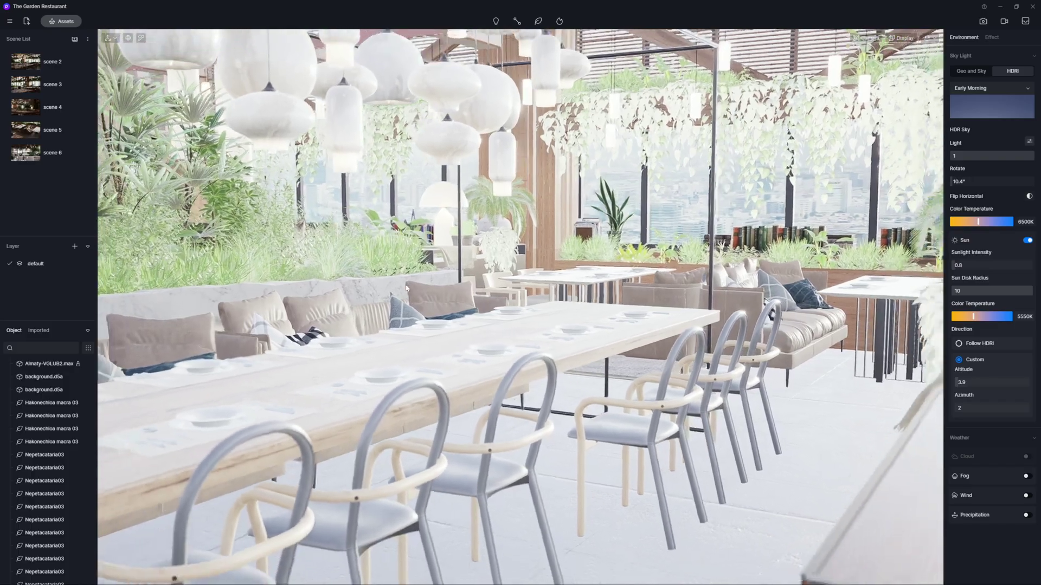
key(s)
key(w)
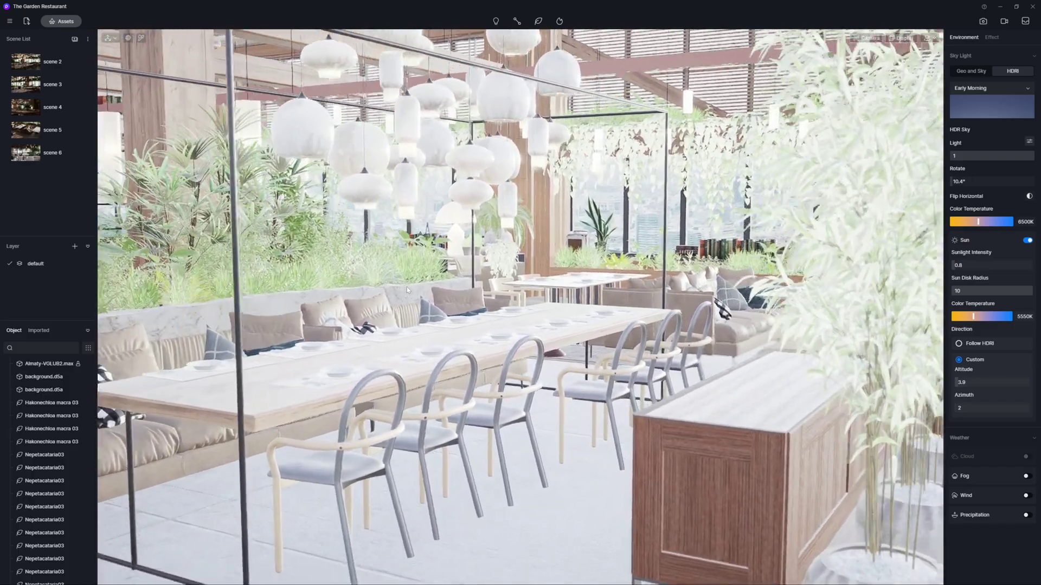
key(w)
key(s)
key(d)
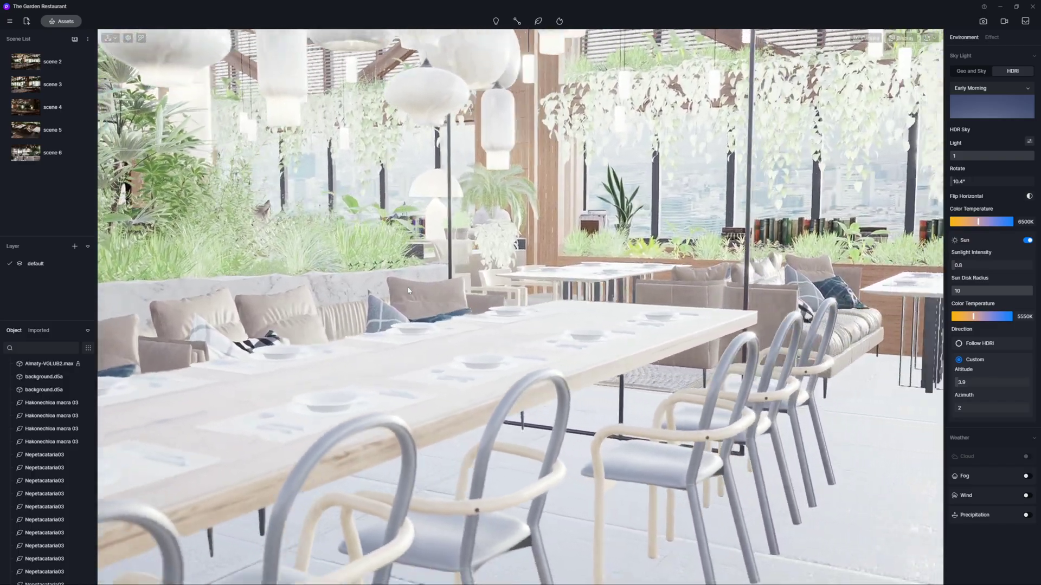
Step: Look from the planter and bench seating across to the chairs and window tables in the smooth preview
key(a)
right_drag(408, 290, 331, 3)
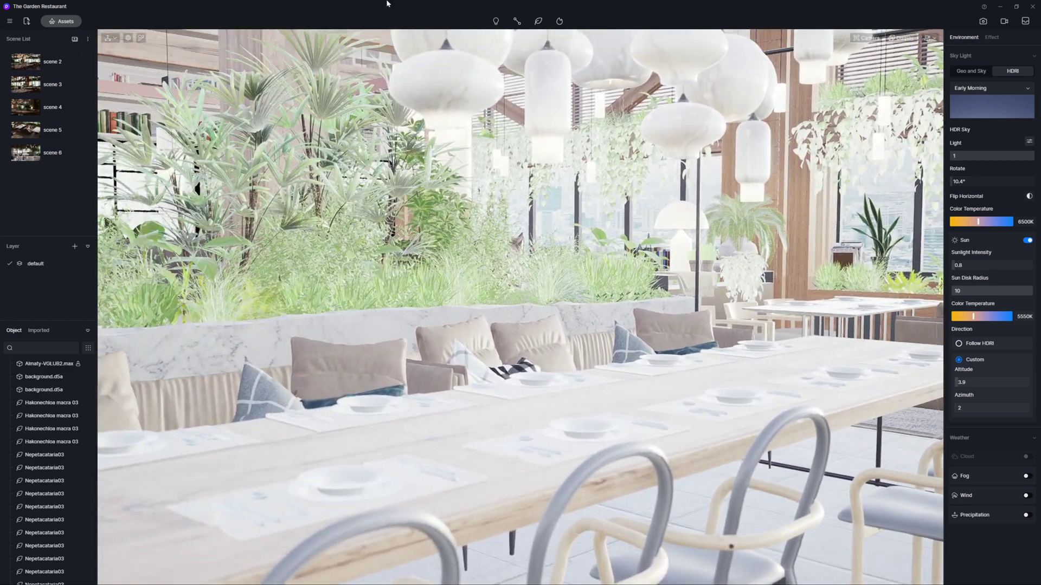
right_drag(551, 348, 1006, 438)
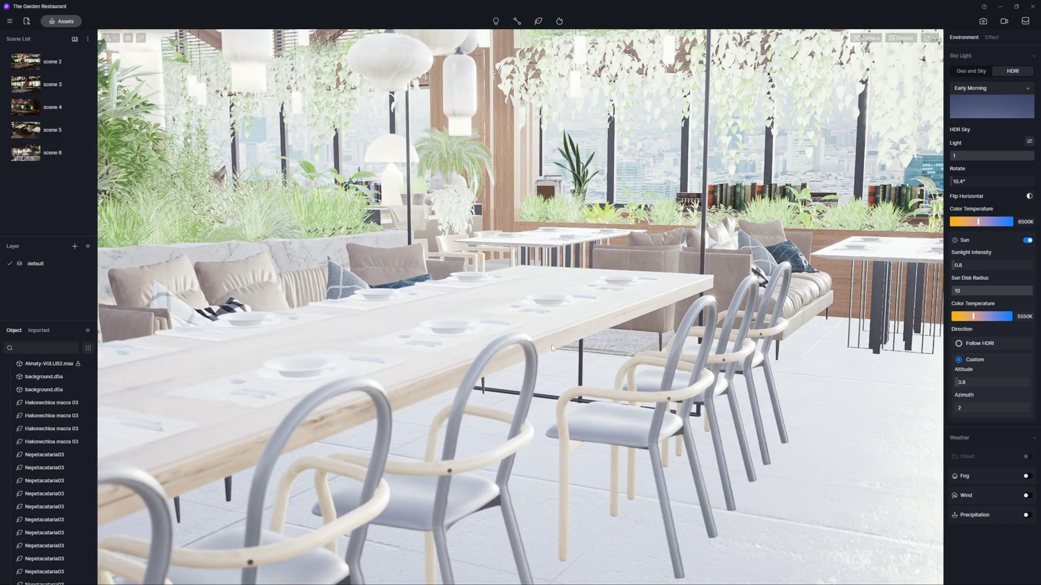
right_drag(521, 328, 439, 307)
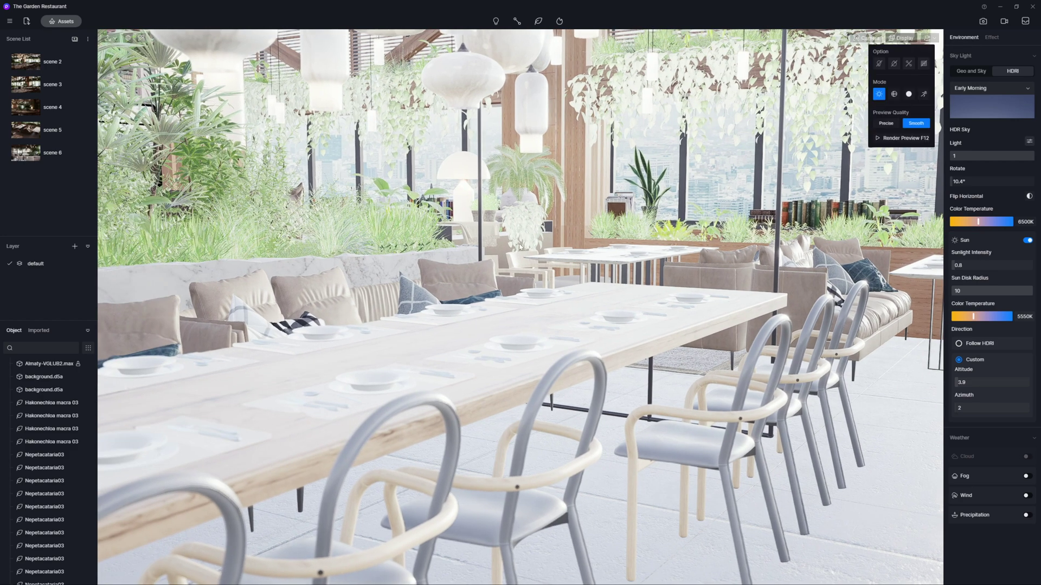
Step: Toggle the preview quality between Precise and Smooth, leaving the viewport on Precise
key(F1)
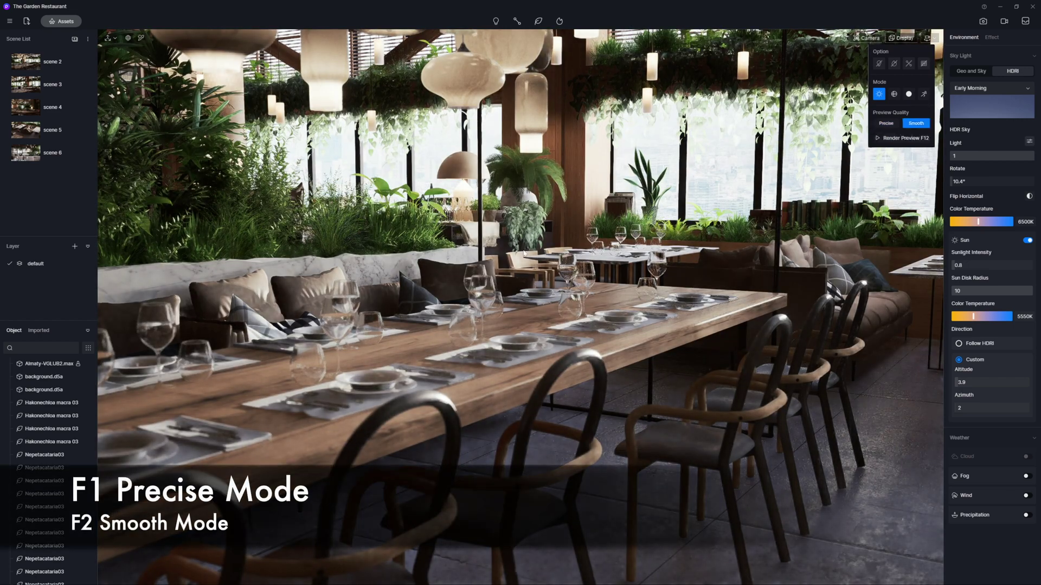
key(F1)
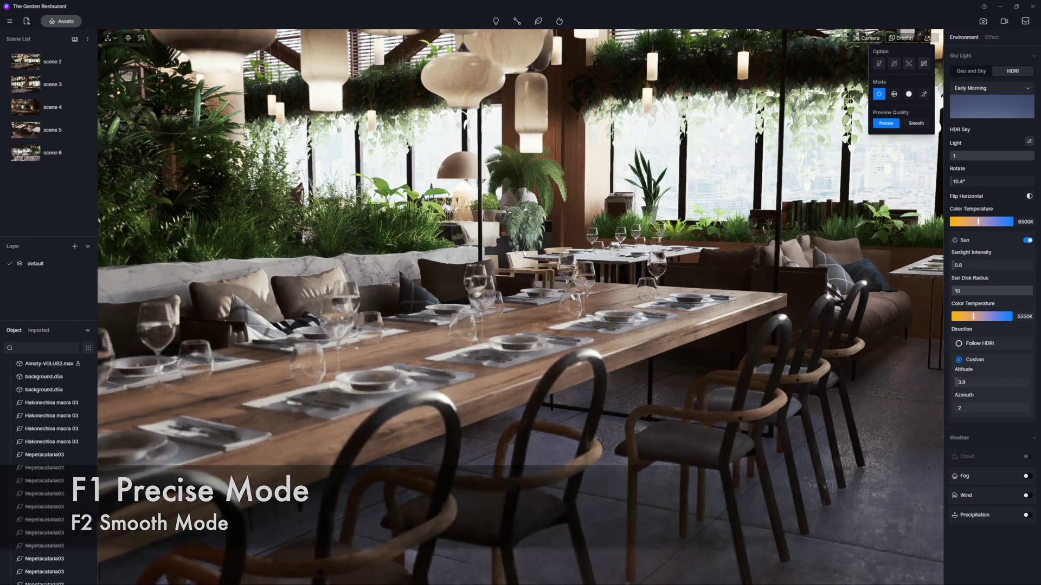
key(F2)
key(F1)
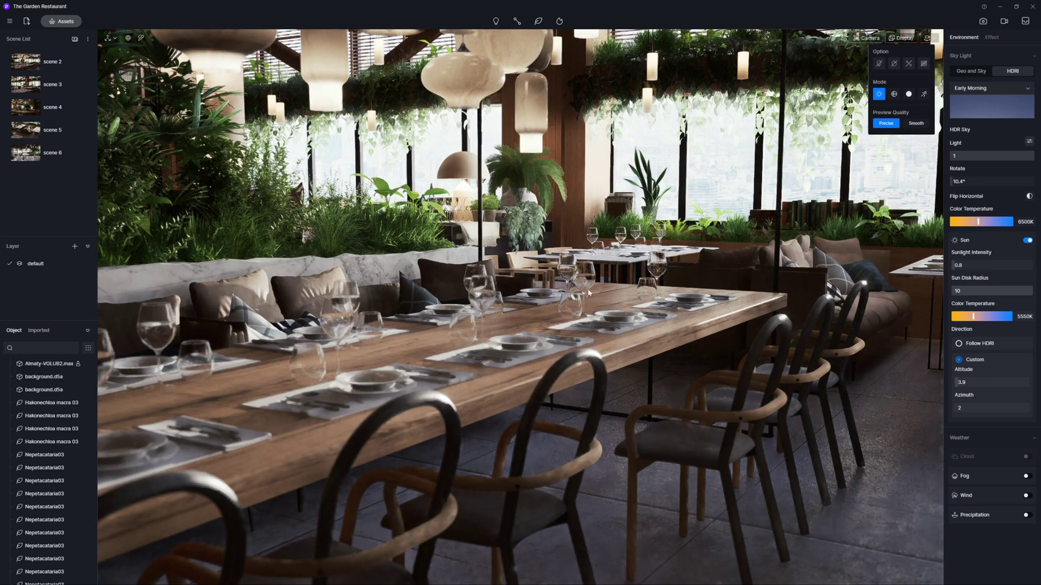
Step: Fly the camera around the dining table in the precise preview, over the place settings and back from the table's end
scroll(604, 292, down, 3)
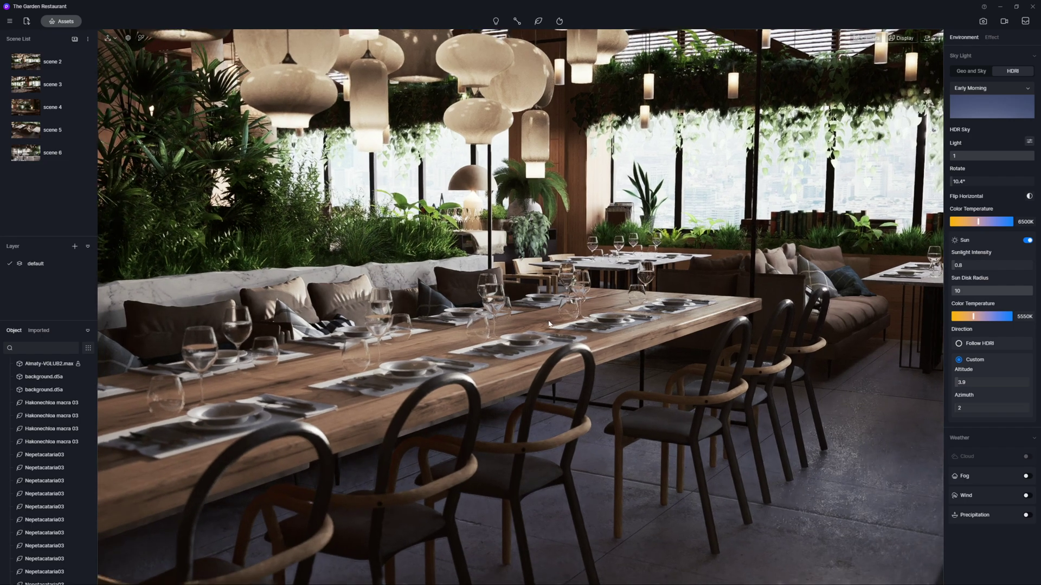
scroll(549, 324, up, 2)
scroll(542, 336, up, 2)
key(a)
right_drag(539, 345, 616, 333)
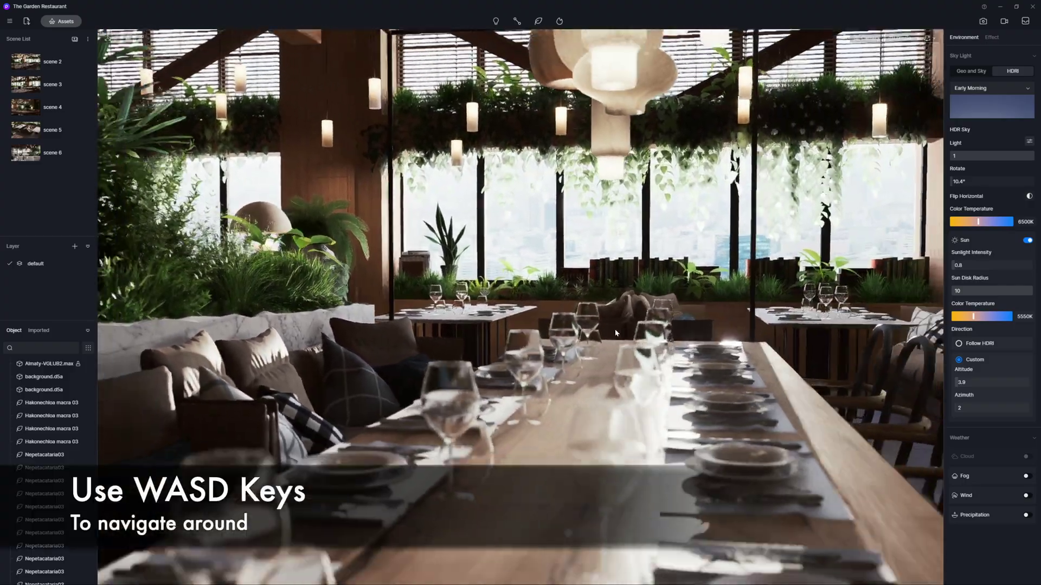
key(a)
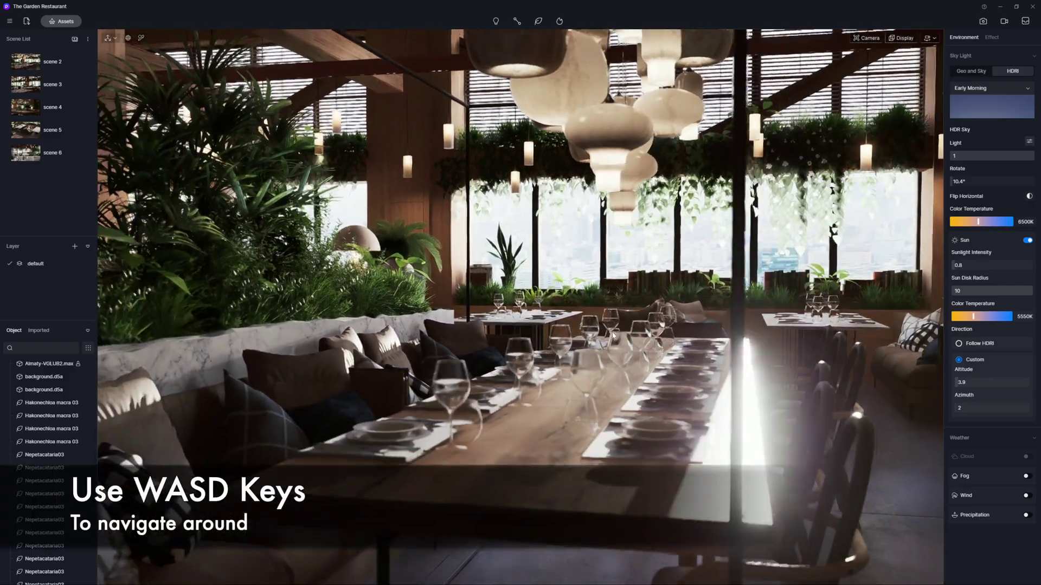
key(s)
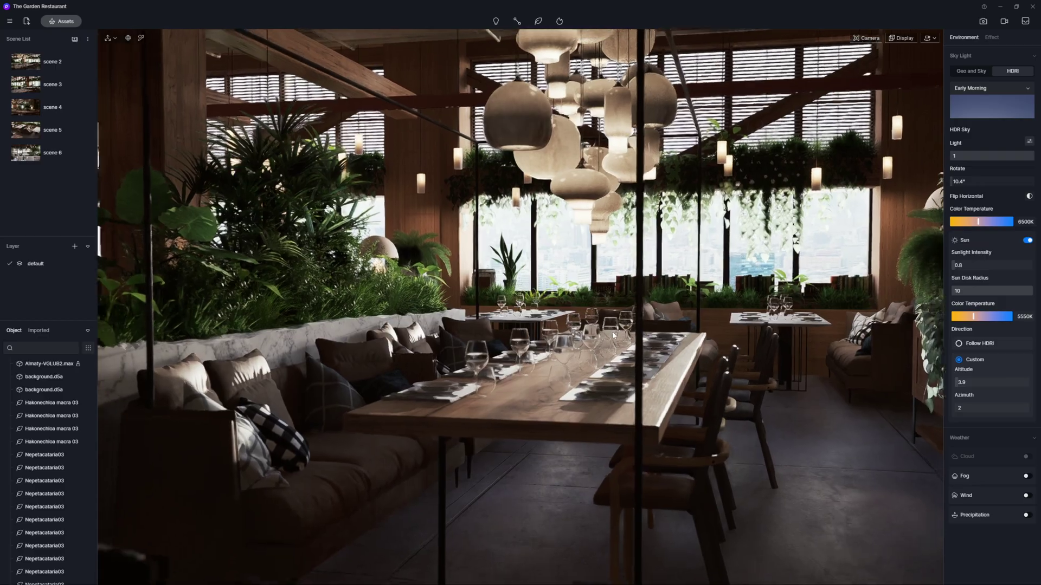
key(w)
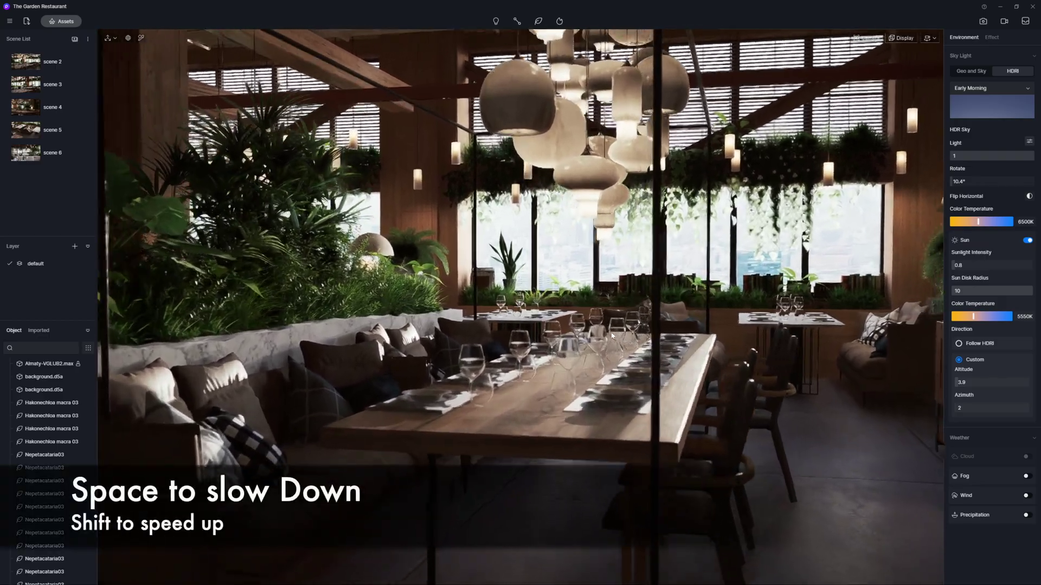
key(w)
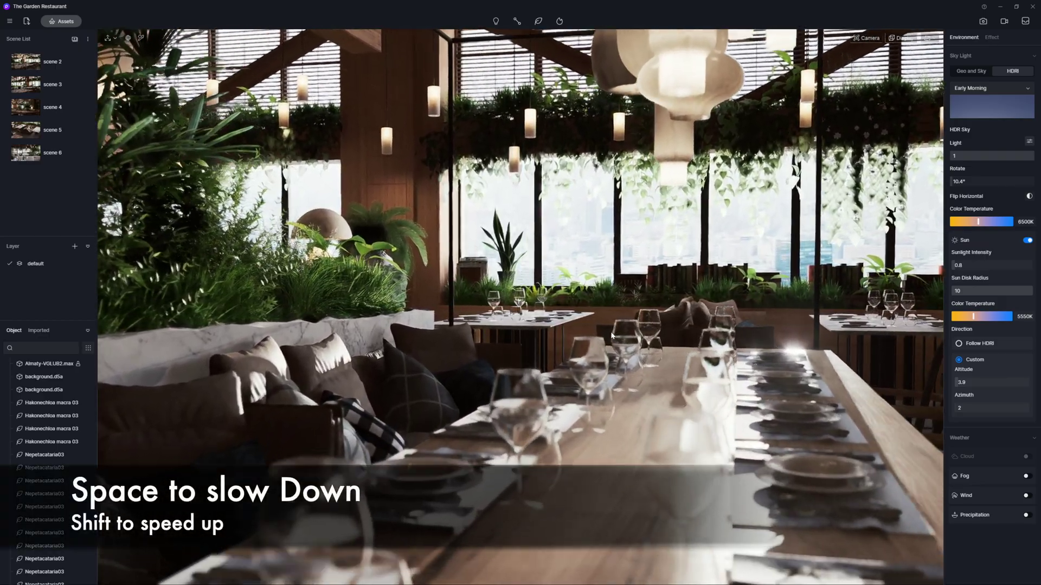
key(w)
right_drag(611, 336, 702, 350)
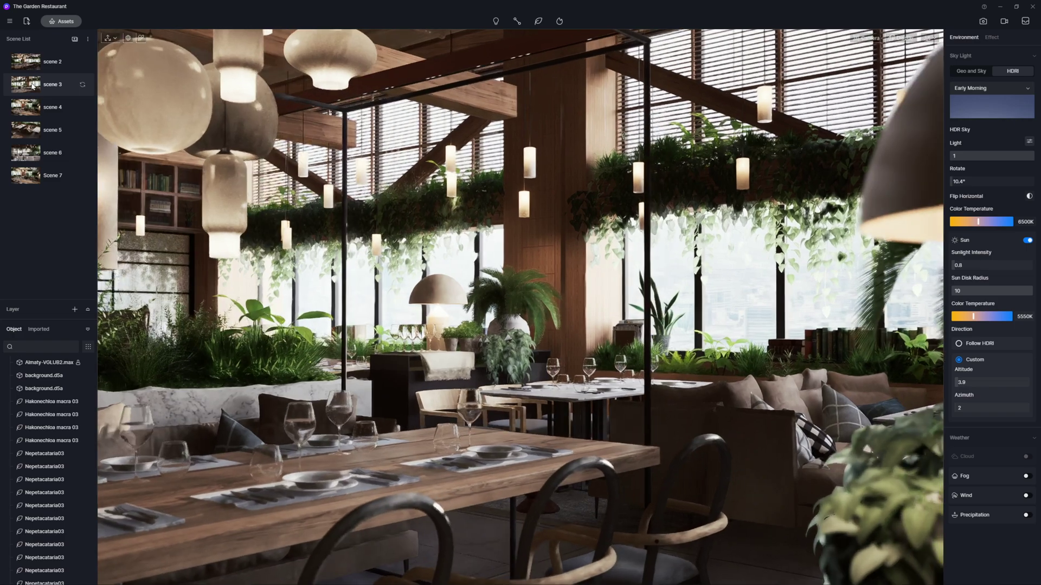
Step: Restore the saved view scene 4 and enter image rendering mode
double_click(30, 112)
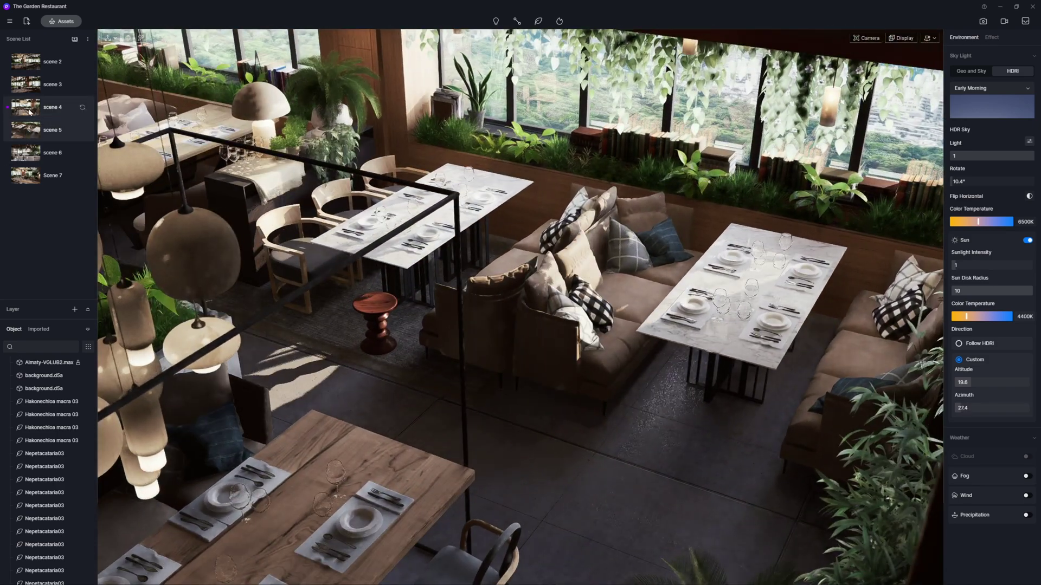
click(28, 113)
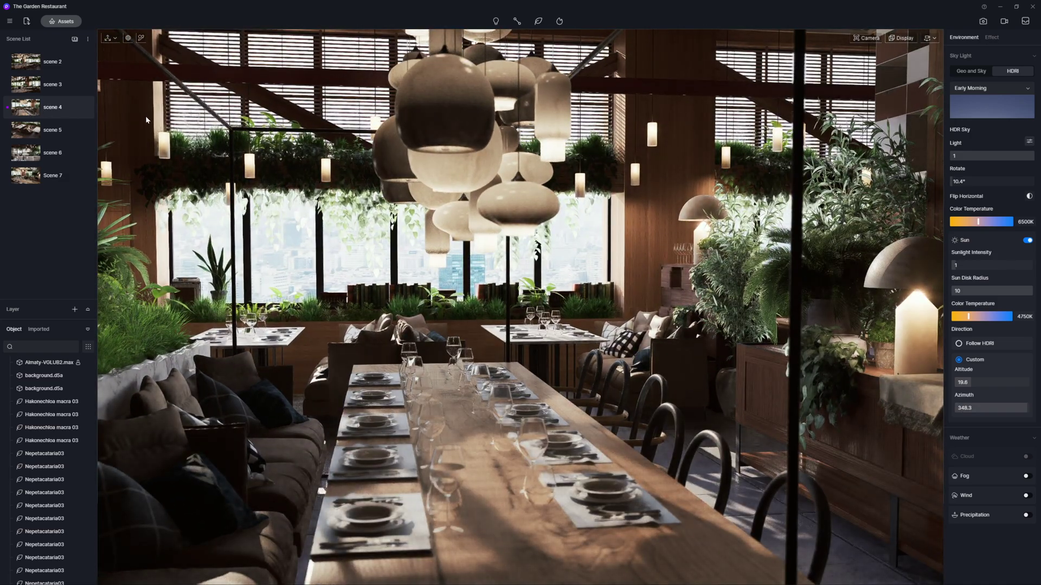
click(983, 21)
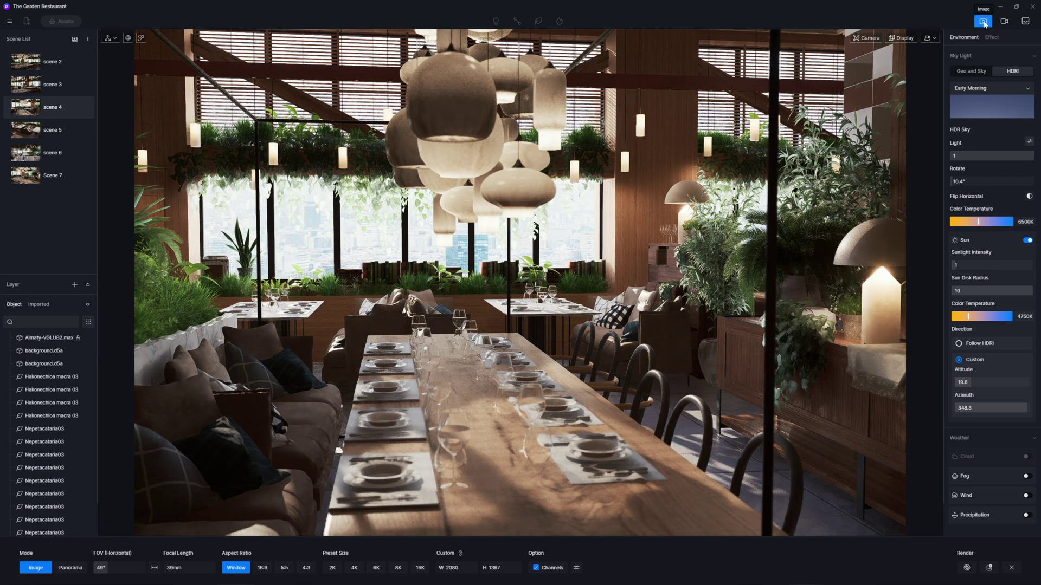
Step: Recall Scene 7, try a horizontal FOV of 54.3°, and set the camera's focal length to 50 mm
click(26, 181)
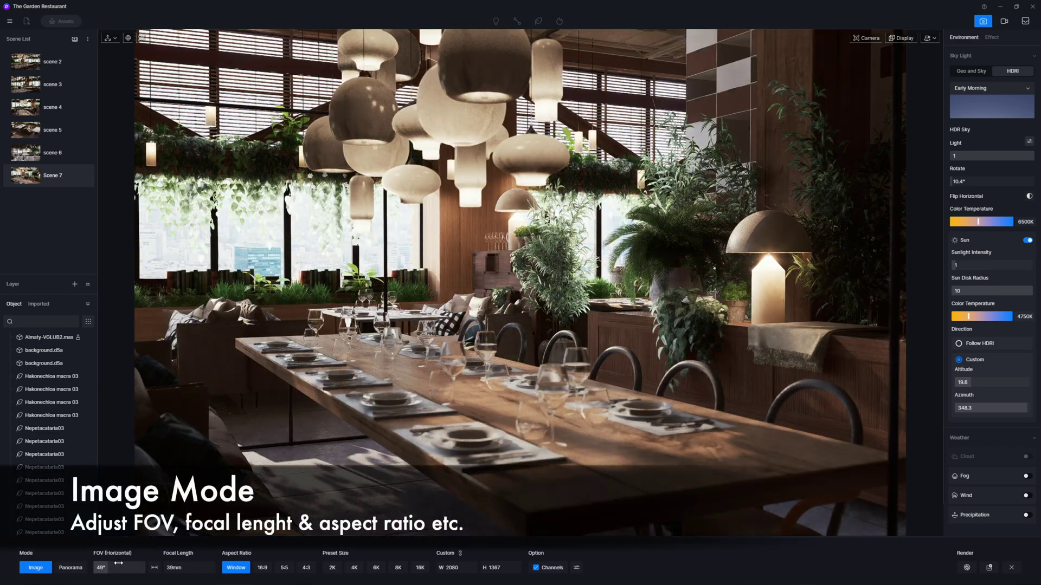
drag(108, 569, 109, 565)
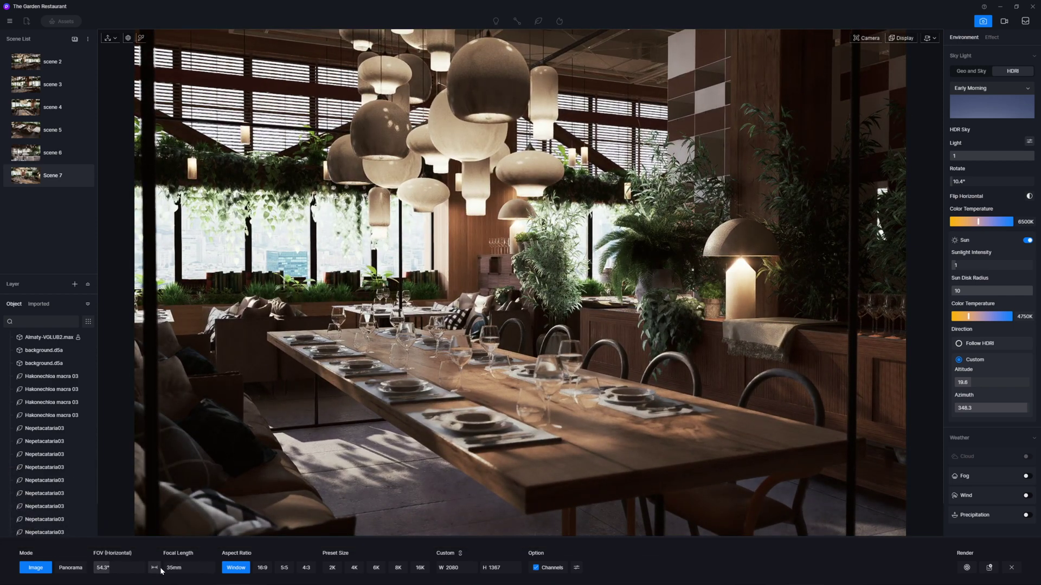
drag(168, 568, 182, 566)
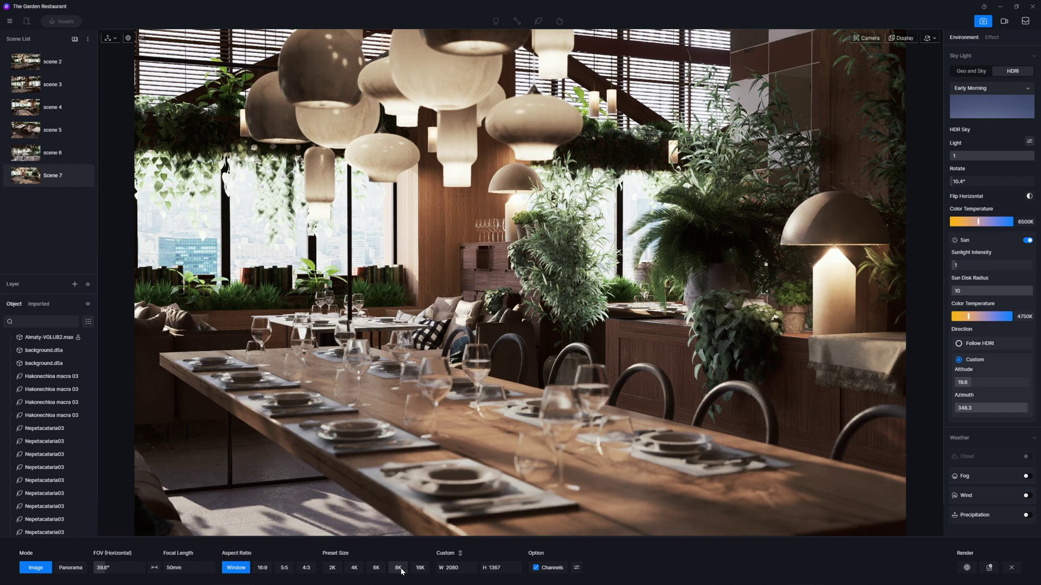
Step: Compare the 4:3, 16:9 and 5:5 aspect ratios for the output image, finishing with the 4K preset size
click(357, 570)
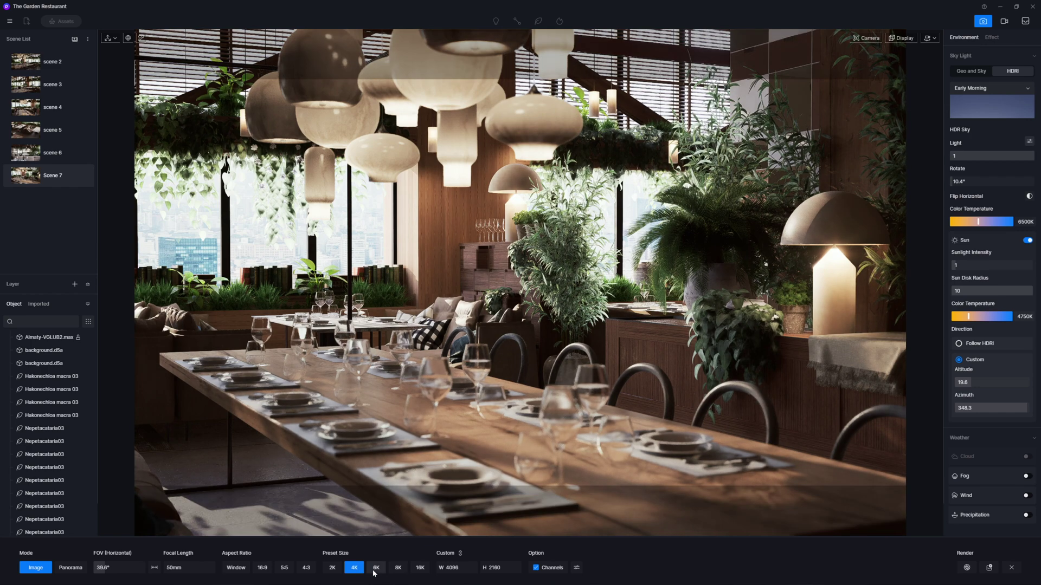
click(306, 569)
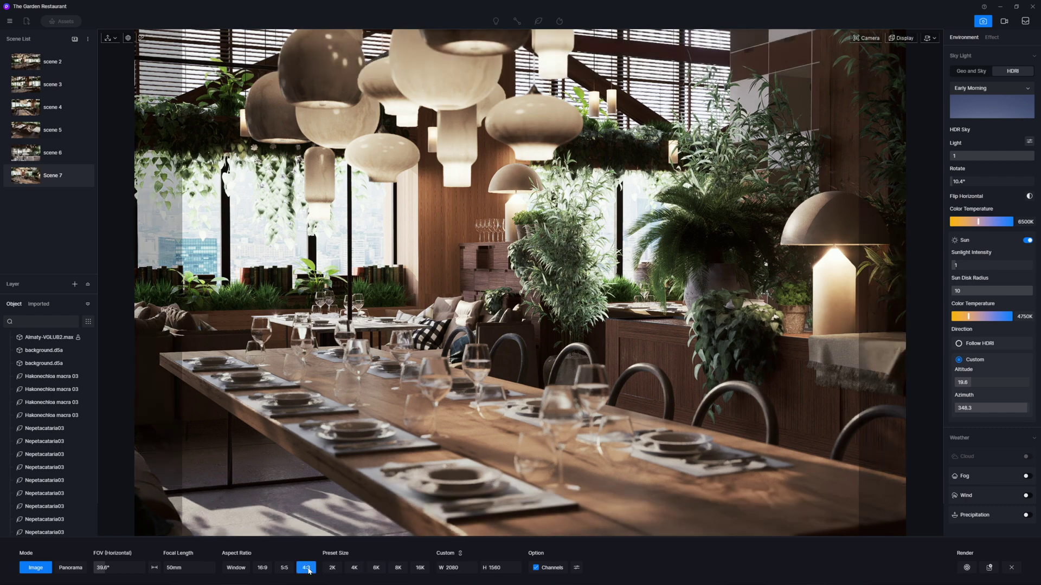
click(263, 569)
click(285, 569)
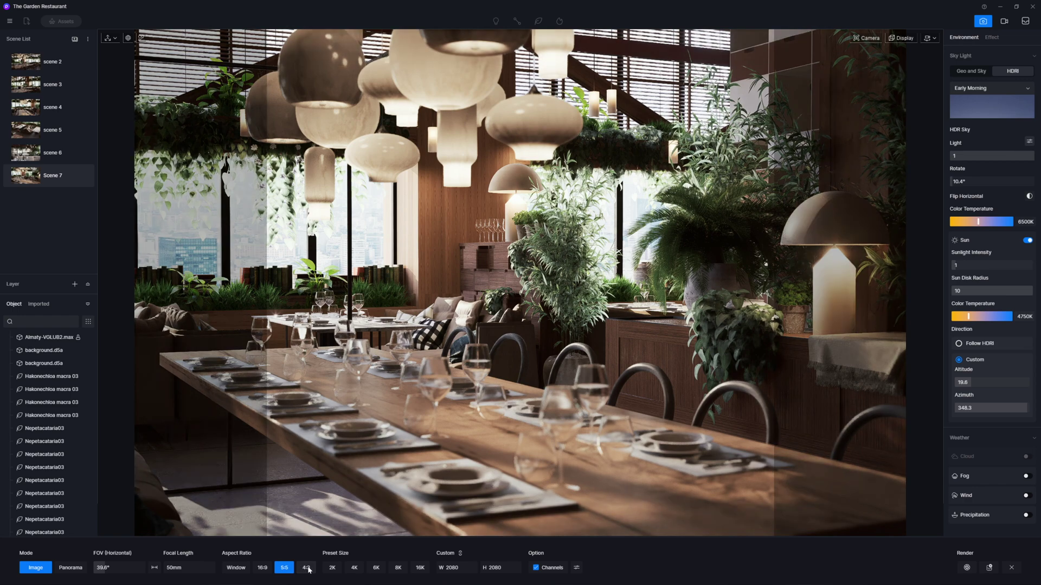
click(306, 568)
click(358, 570)
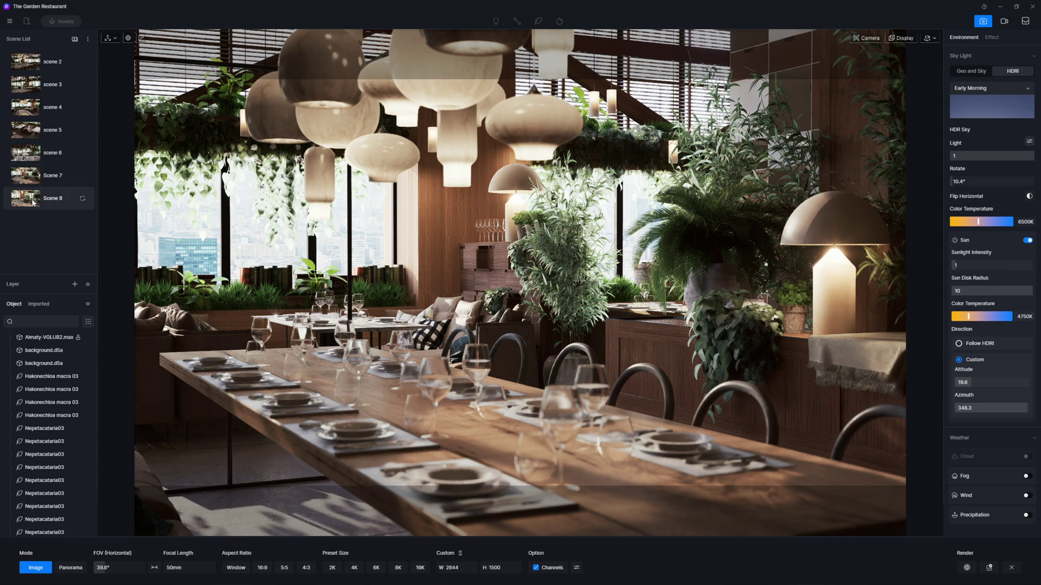
Step: Compare the saved views Scene 7 and Scene 8, ending on Scene 8
click(28, 177)
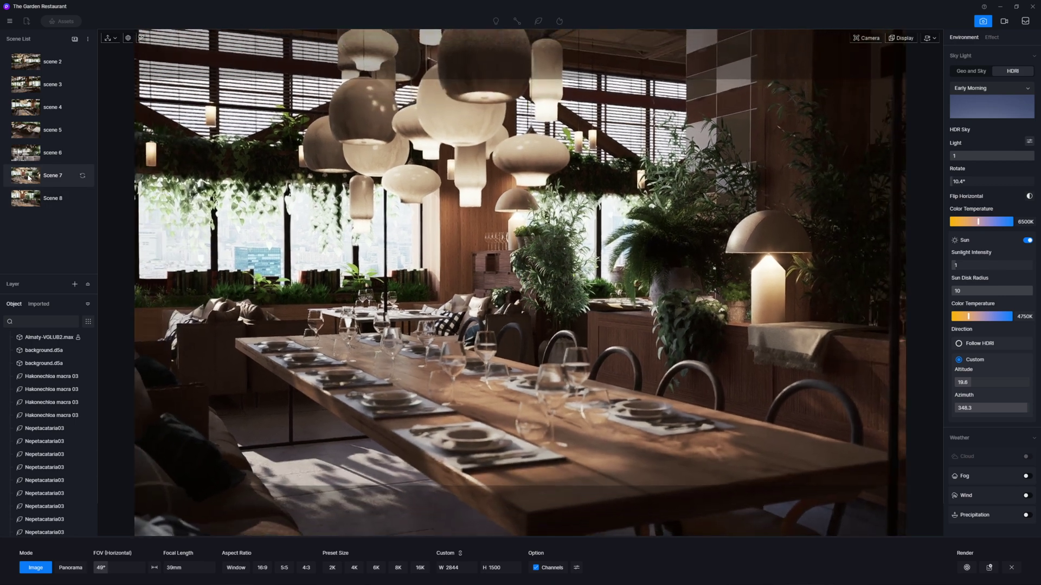
click(29, 200)
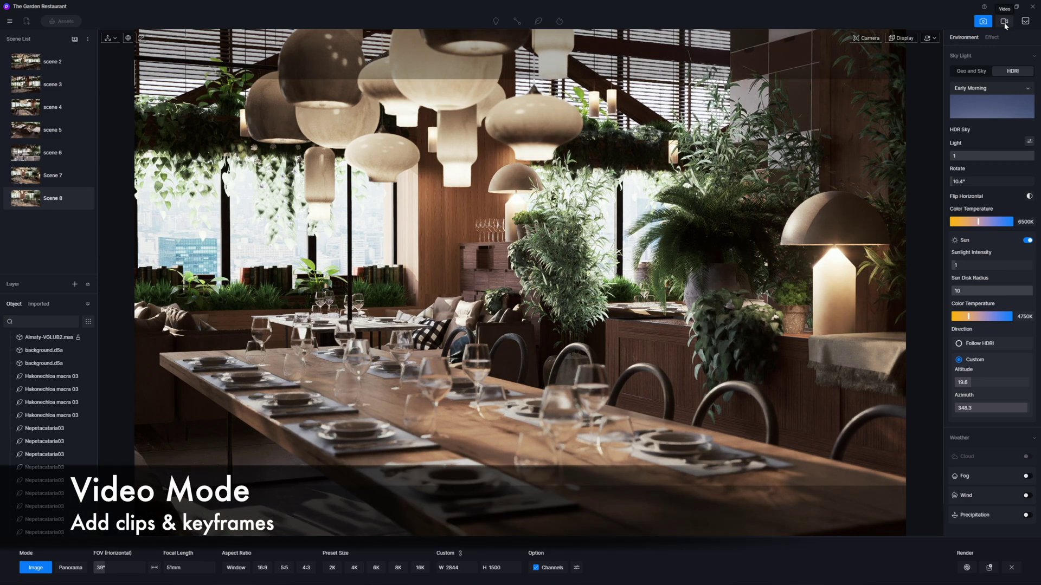
Step: Create a video clip in video mode with camera keyframes moving from Scene 8's view to the table end facing the windows
click(1005, 24)
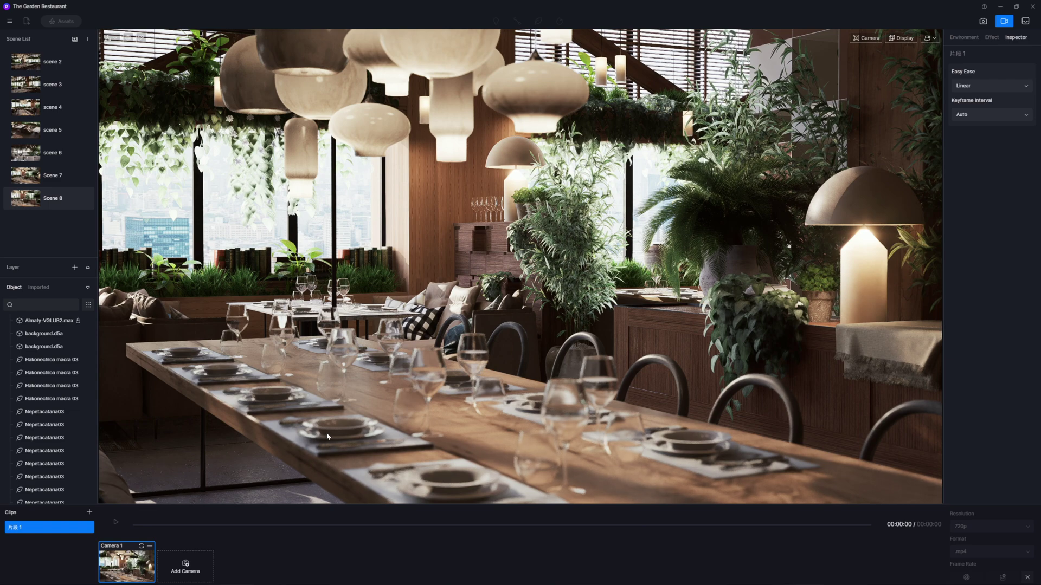
key(w)
right_drag(408, 391, 190, 380)
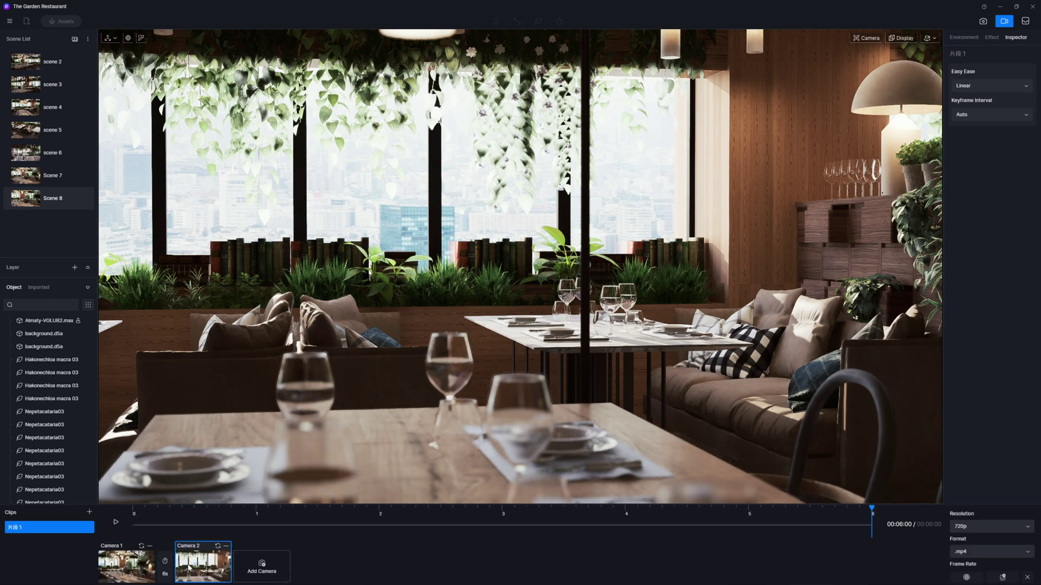
Step: Play back the camera animation and return the playhead to the start of the clip
click(115, 522)
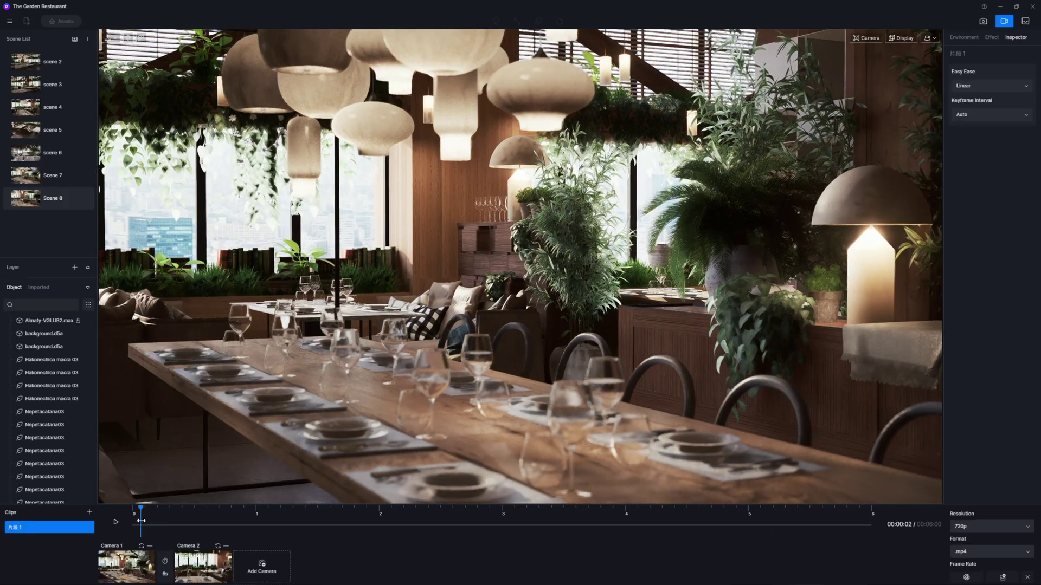
mouse_move(135, 513)
mouse_down()
mouse_move(228, 513)
mouse_move(128, 521)
mouse_up()
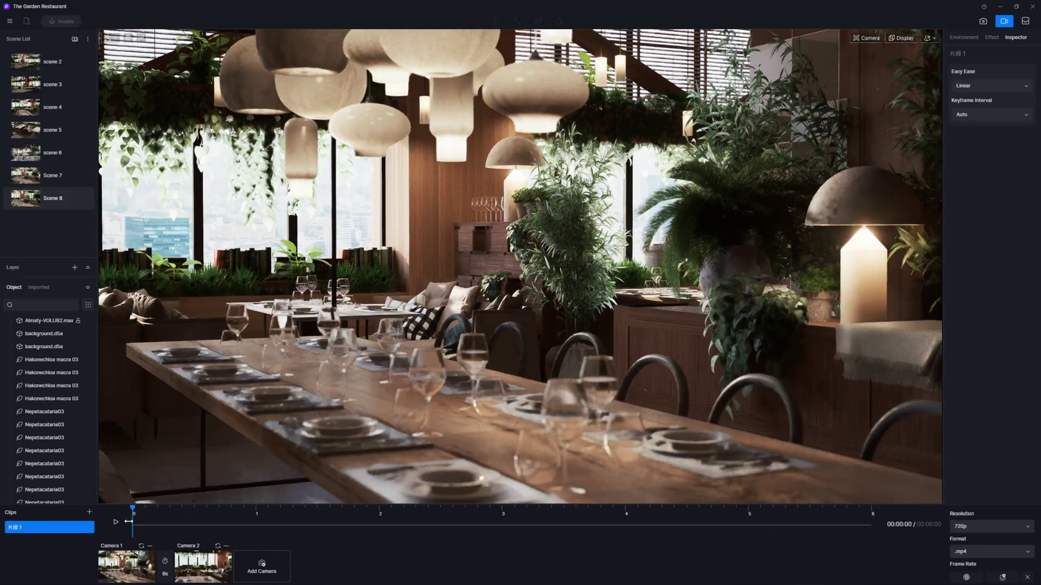
Step: Add a third camera keyframe after Camera 2, moved sideways and turned toward the lamp, potted fern and corner windows
drag(199, 516, 139, 518)
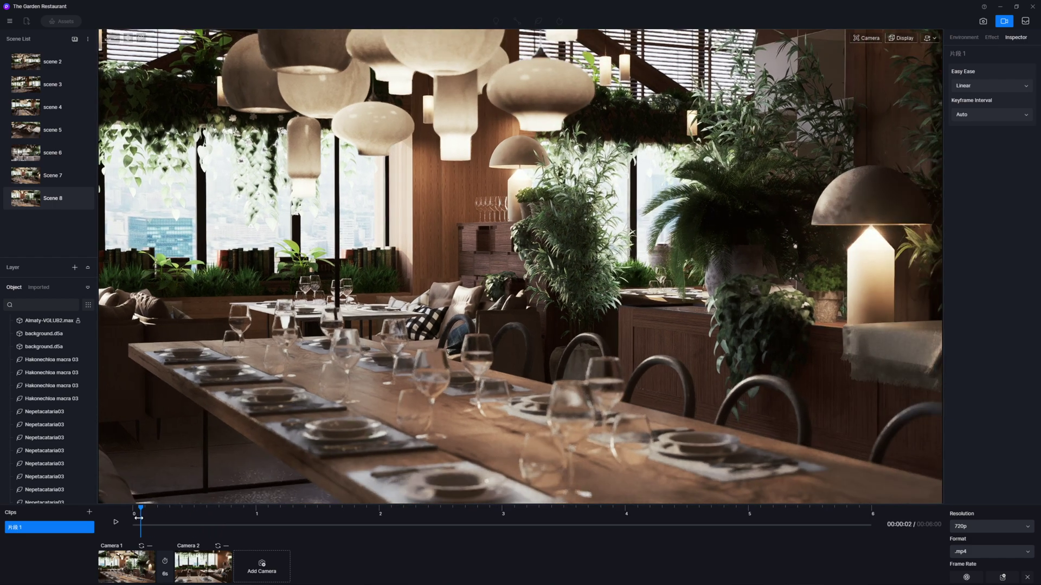
click(203, 564)
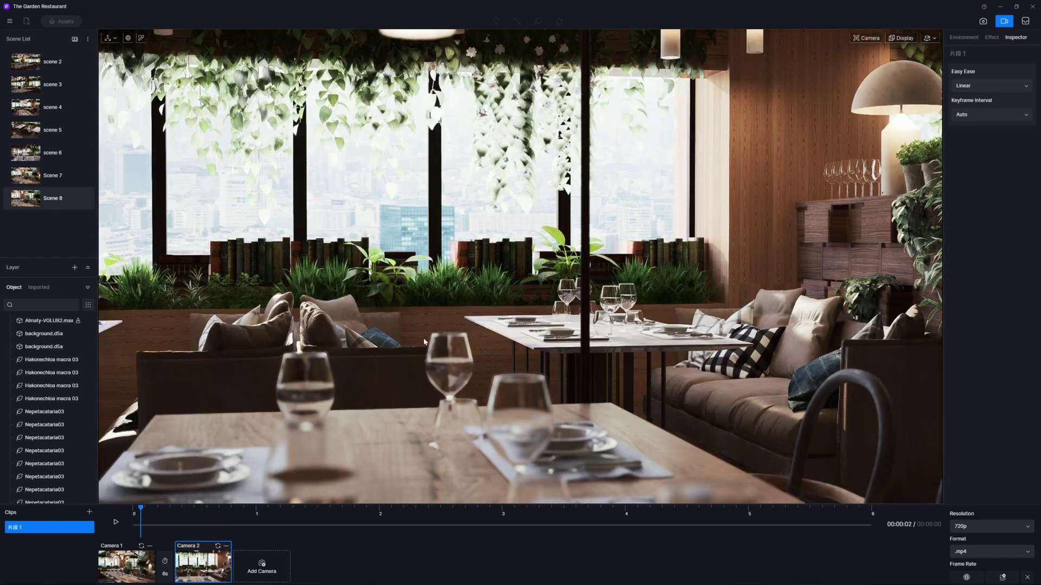
key(d)
right_drag(430, 347, 0, 364)
right_drag(297, 324, 1, 358)
right_drag(448, 315, 243, 340)
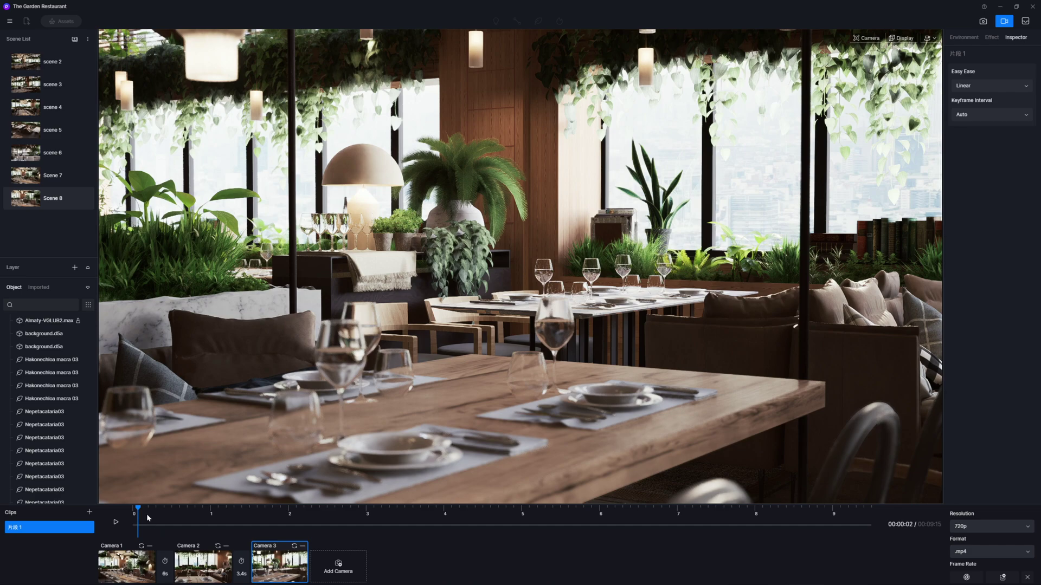
Step: Set the intervals between the clip's three keyframes to 10.5 s and 6 s and play back the animation
click(115, 524)
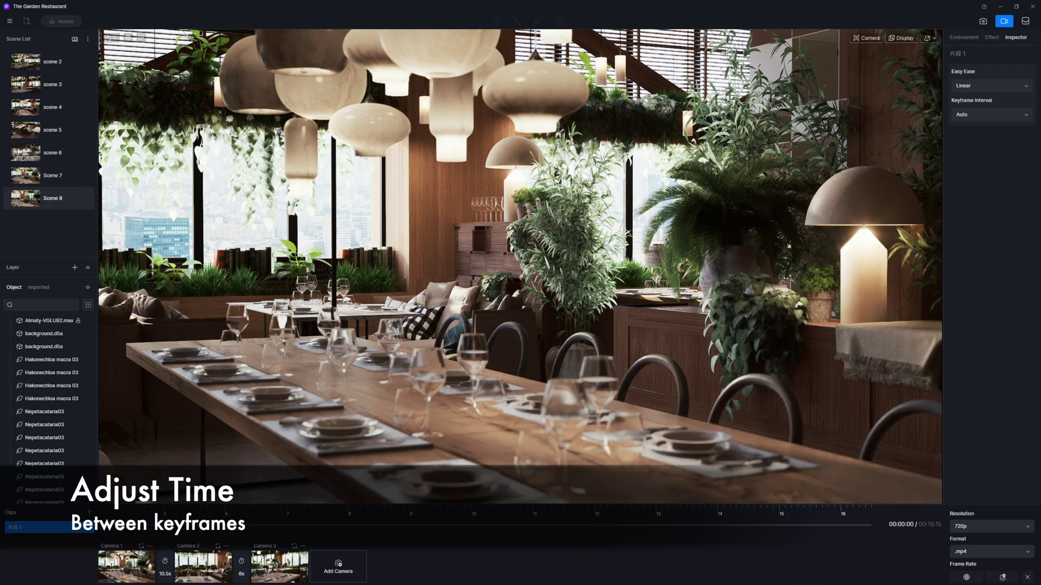
click(116, 525)
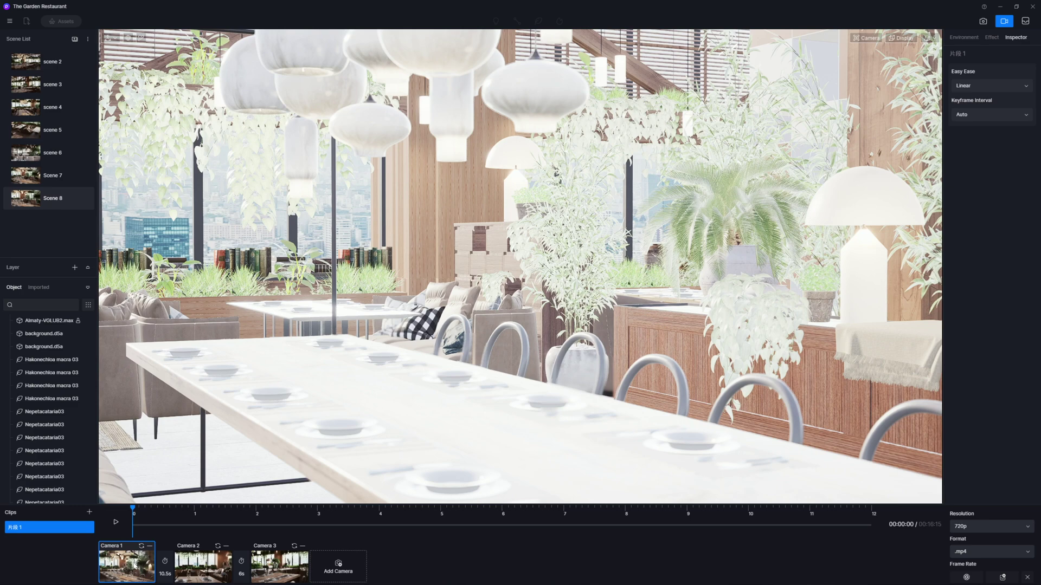
click(116, 525)
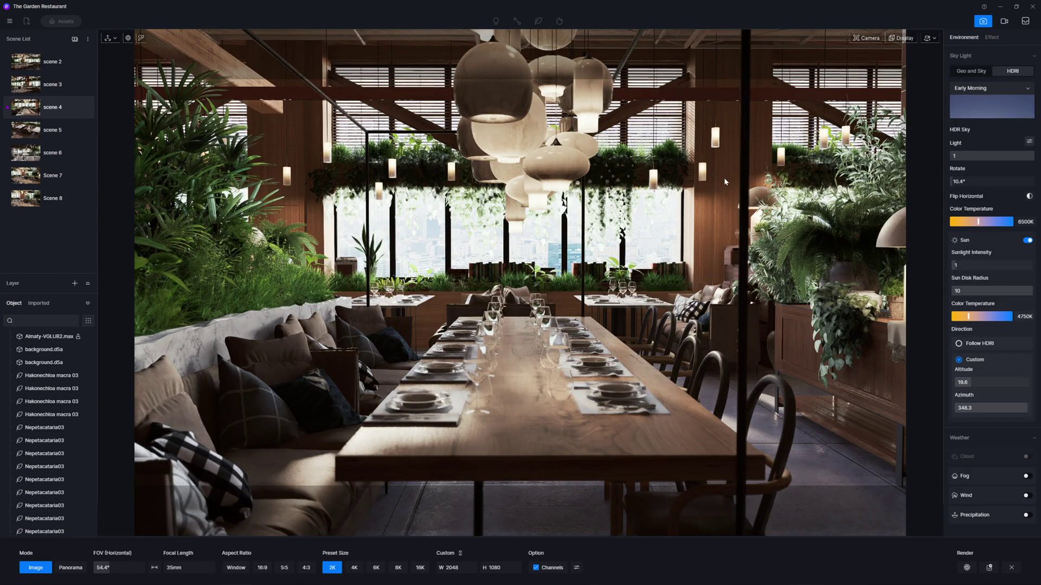
Step: Create a second video clip moving from scene 4's view along the table to the window sofas over 12 s, and play it back
click(1004, 23)
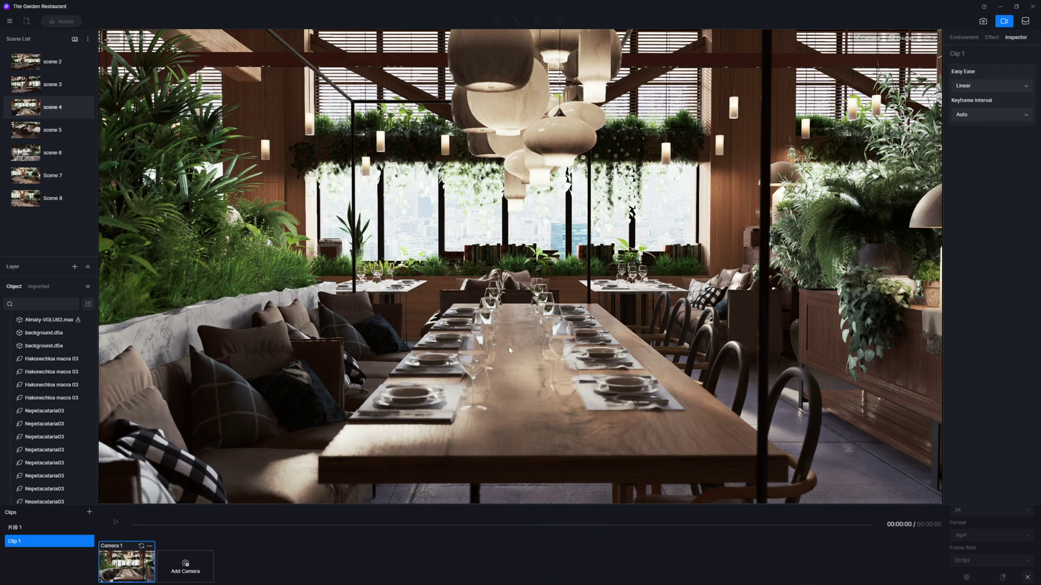
scroll(509, 347, up, 2)
scroll(510, 350, up, 5)
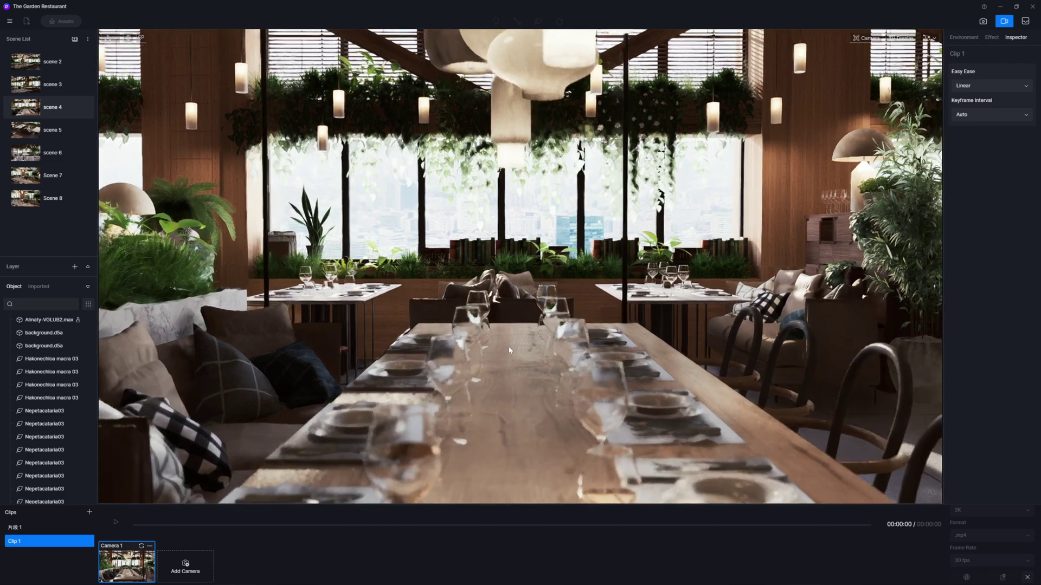
key(w)
key(w)
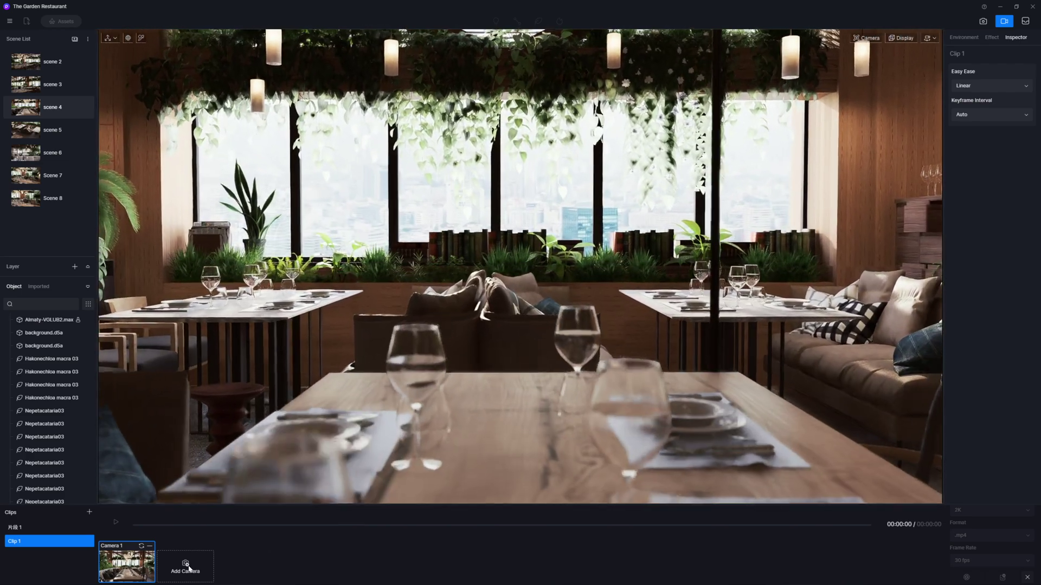
key(w)
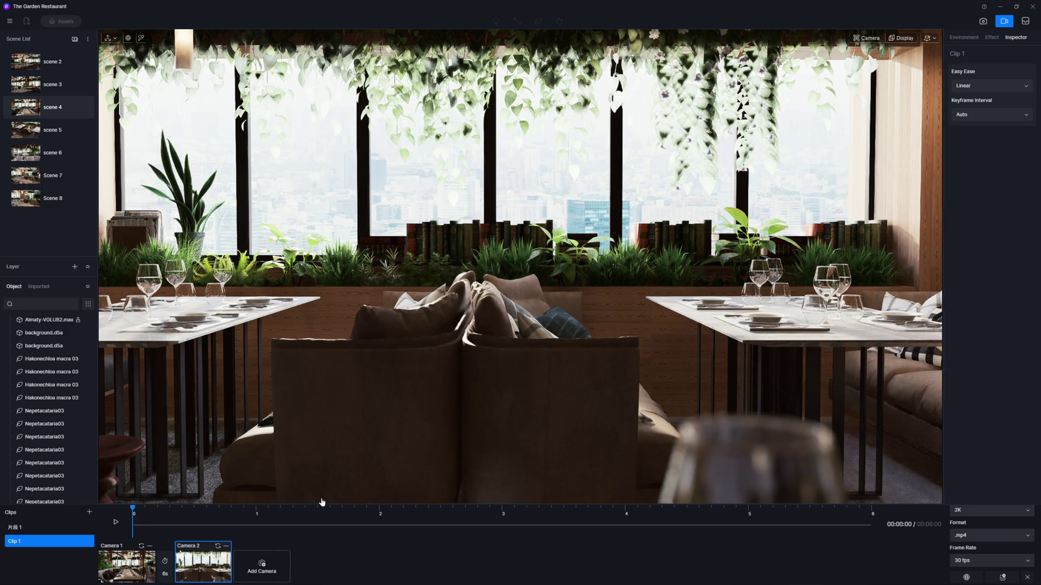
click(116, 523)
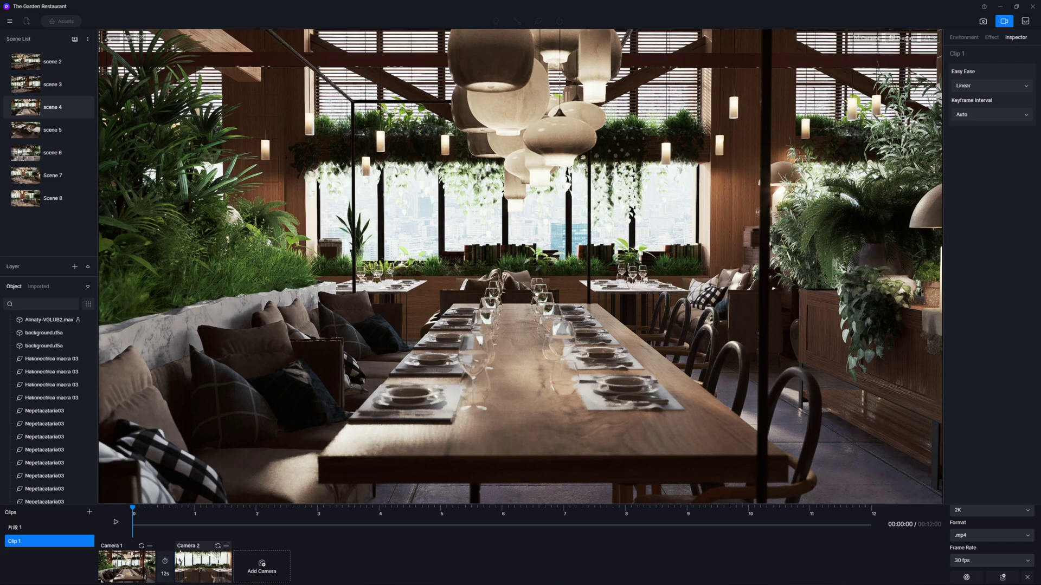
click(116, 524)
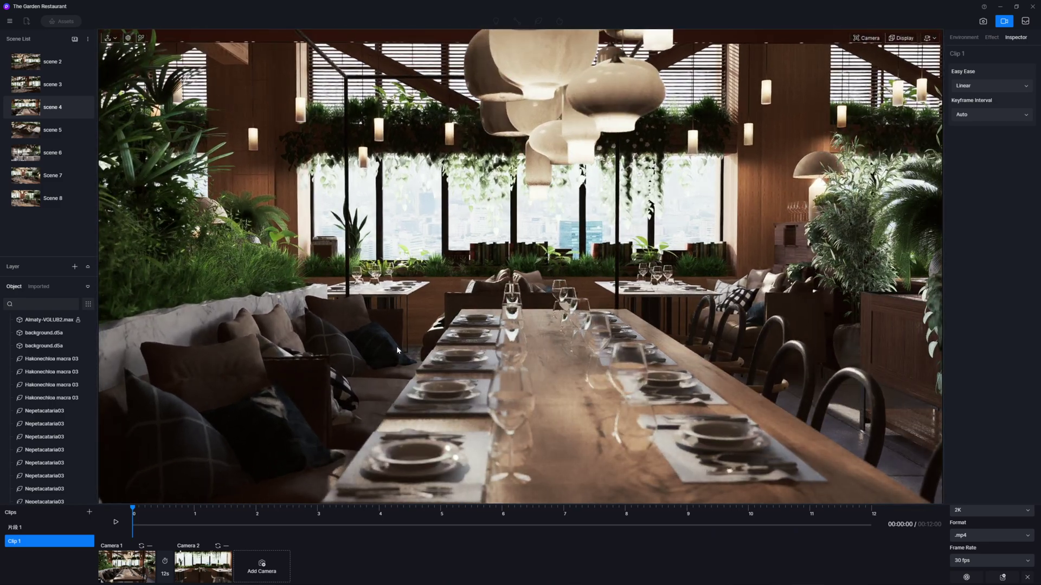
Step: Start a third video clip whose first camera looks across the marble table and cushioned sofas toward the wooden sideboard
scroll(448, 329, up, 3)
key(w)
key(a)
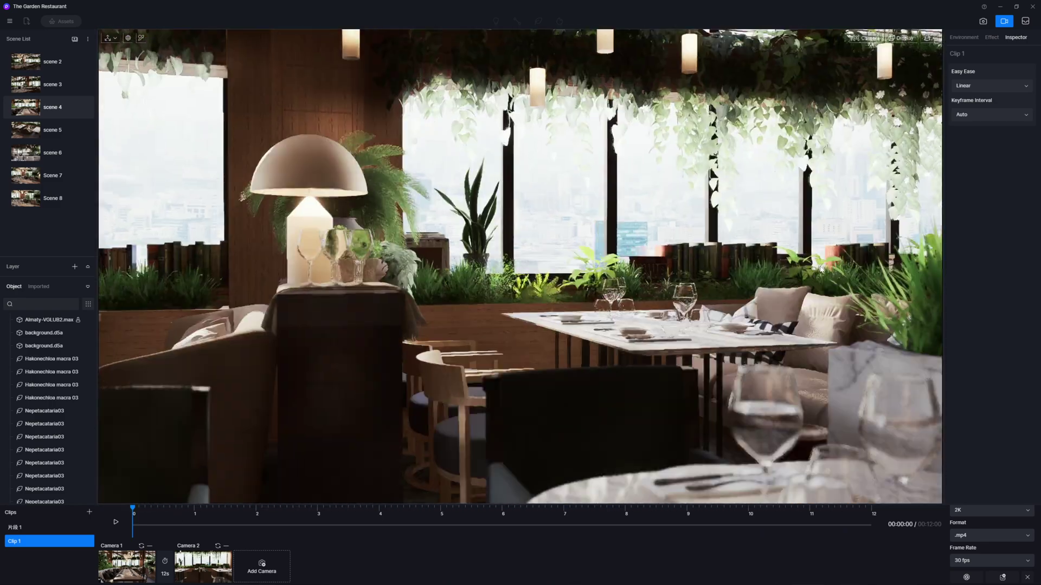
key(w)
right_drag(821, 269, 911, 202)
key(a)
key(a)
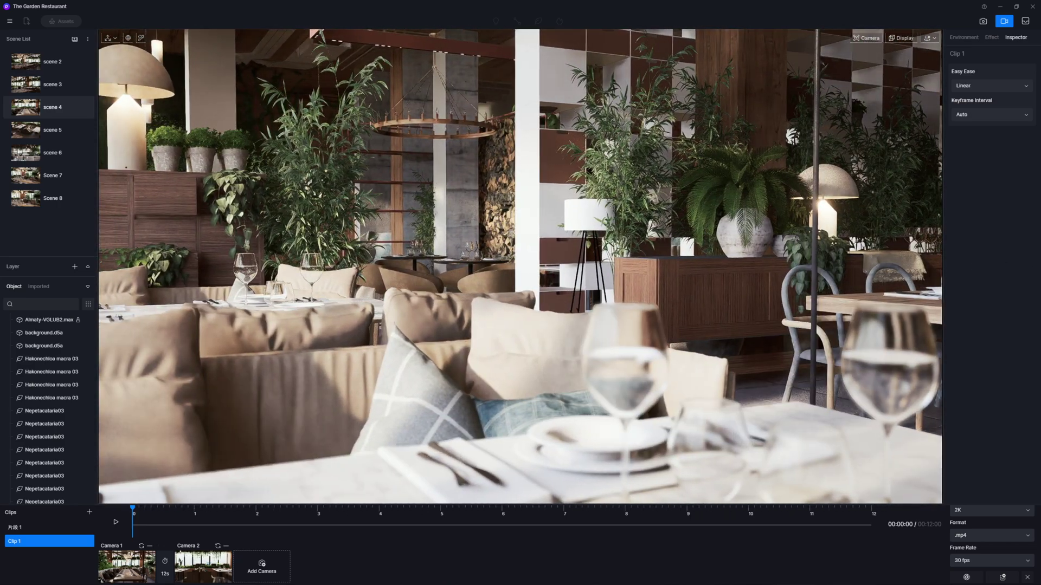
click(89, 512)
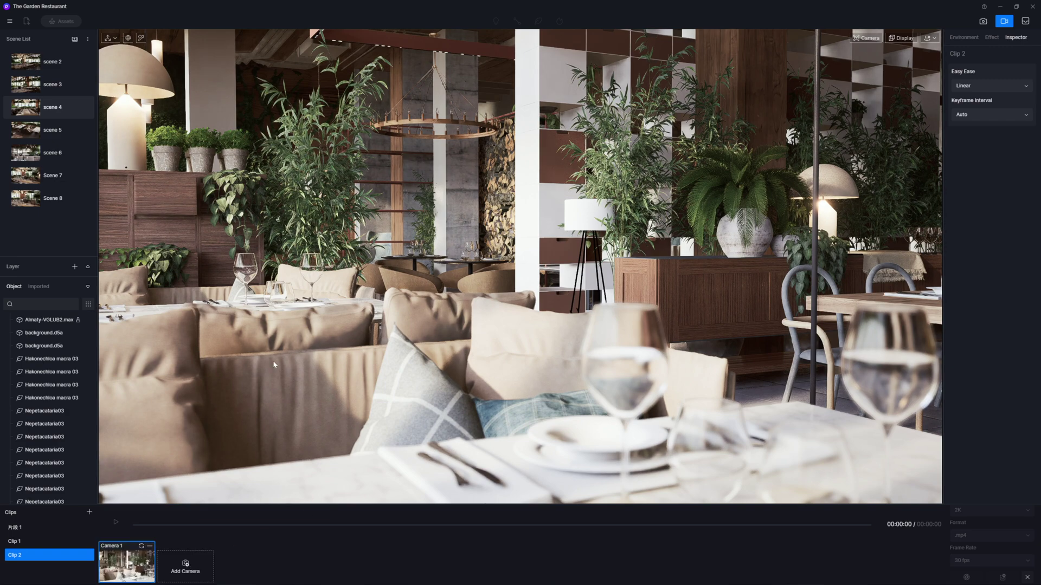
Step: Add a second camera keyframe moved sideways to the marble planter with the dining table behind it, and play back the clip
key(d)
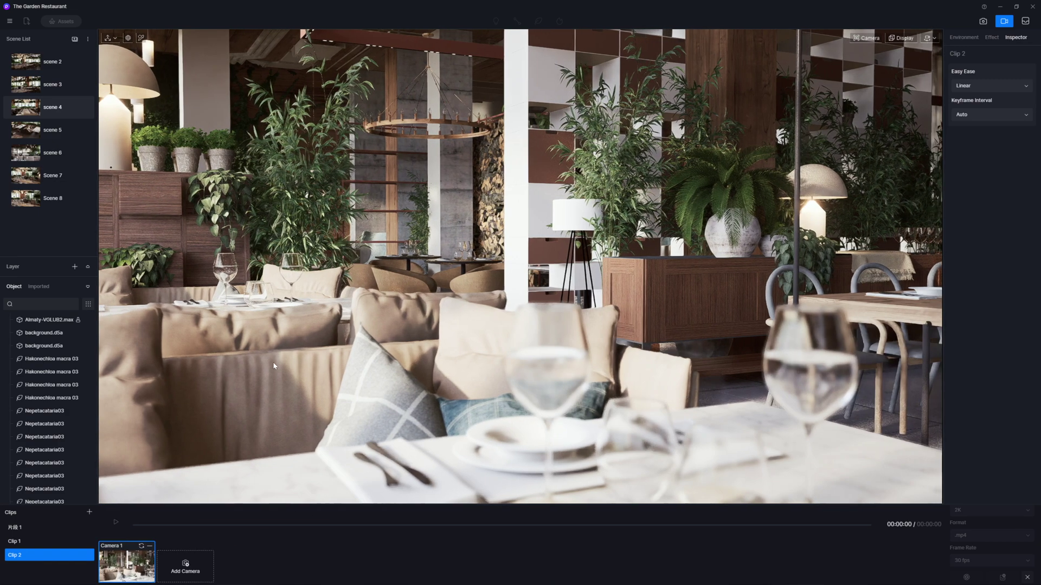
key(d)
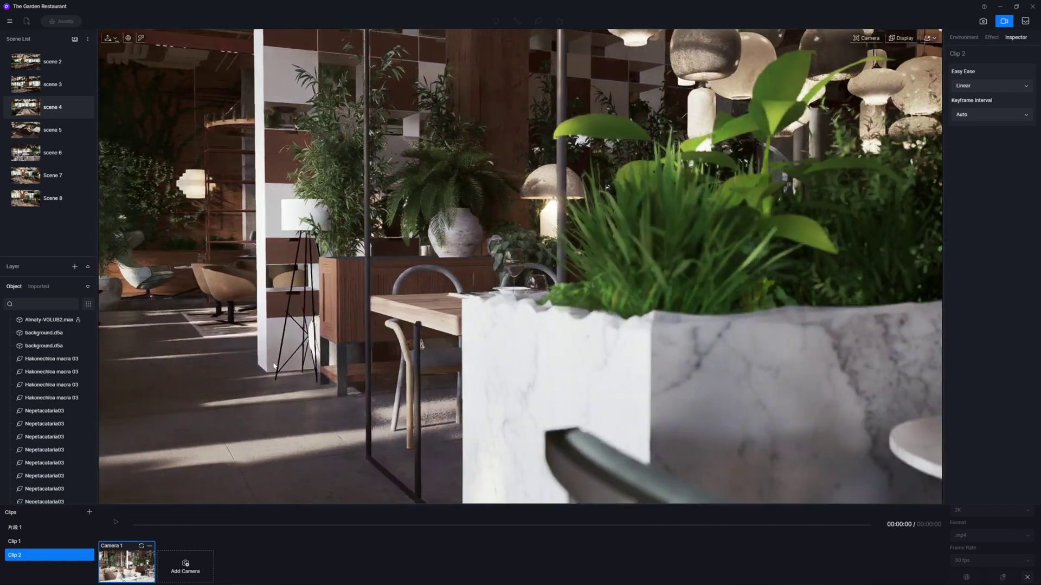
key(a)
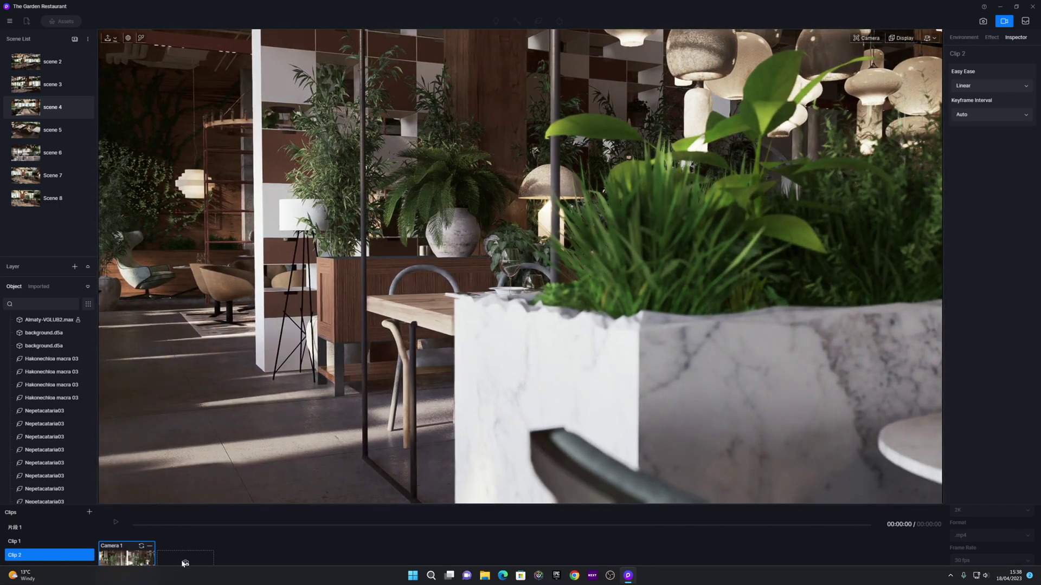
click(186, 564)
click(115, 522)
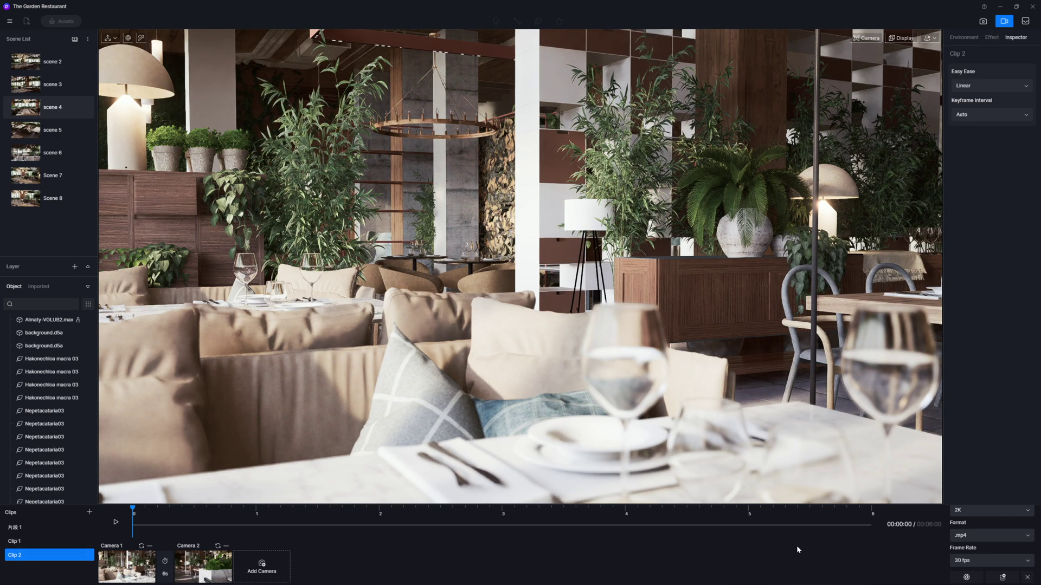
Step: Look through the output resolution options for the video and keep the current 2K setting
click(986, 514)
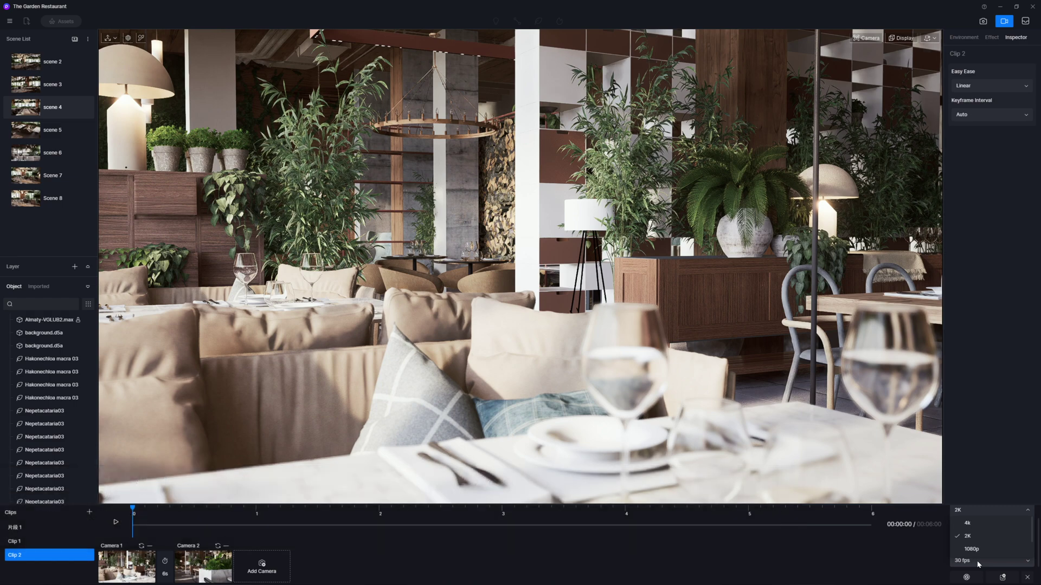
click(891, 568)
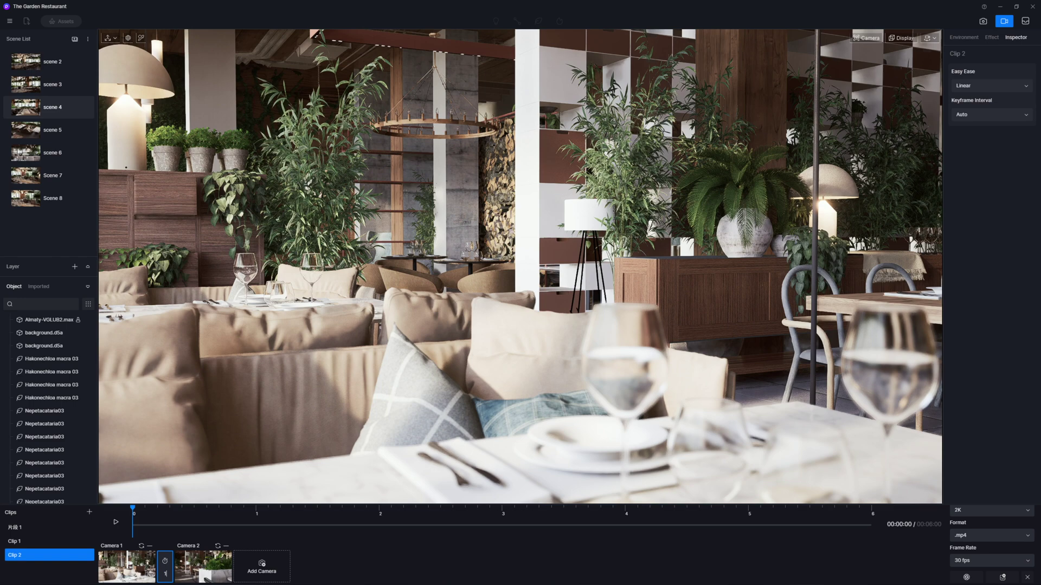
Step: Set the interval between Clip 2's two keyframes to 12 s and play back the clip
text(12)
key(Return)
click(114, 524)
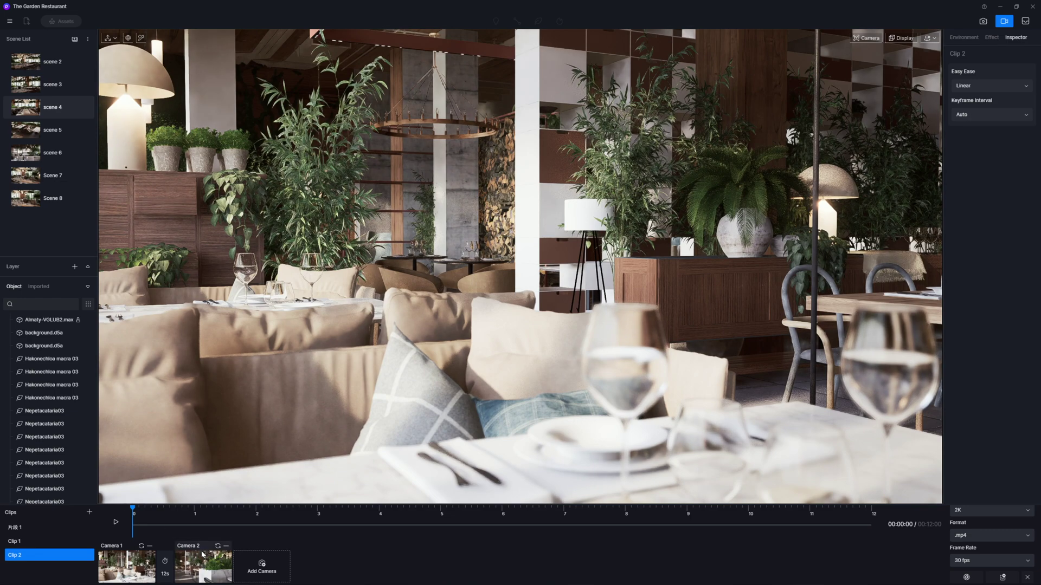
Step: Change Clip 2's easing to Ease in and play back the camera move
click(208, 573)
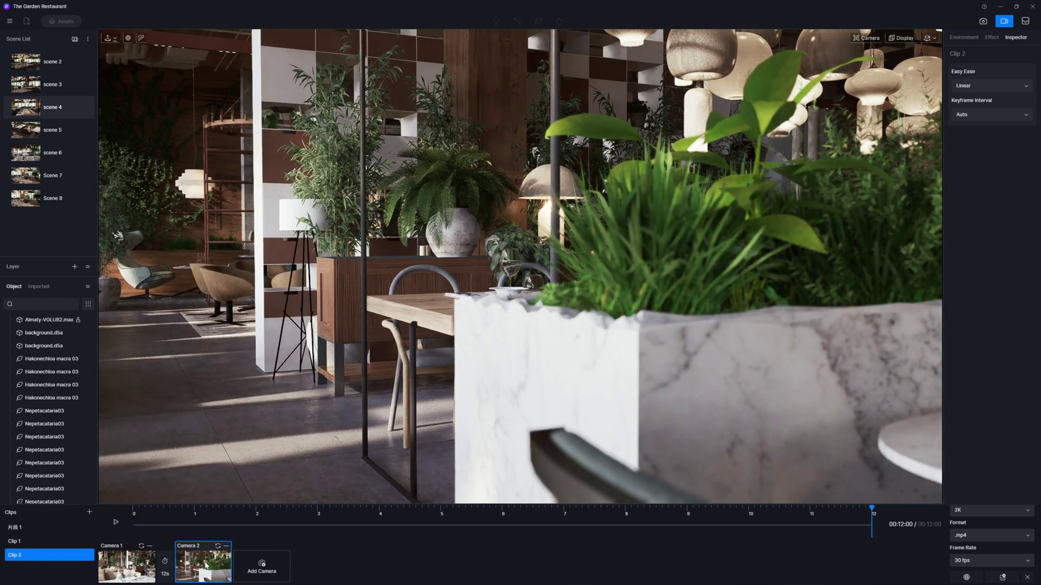
click(1003, 85)
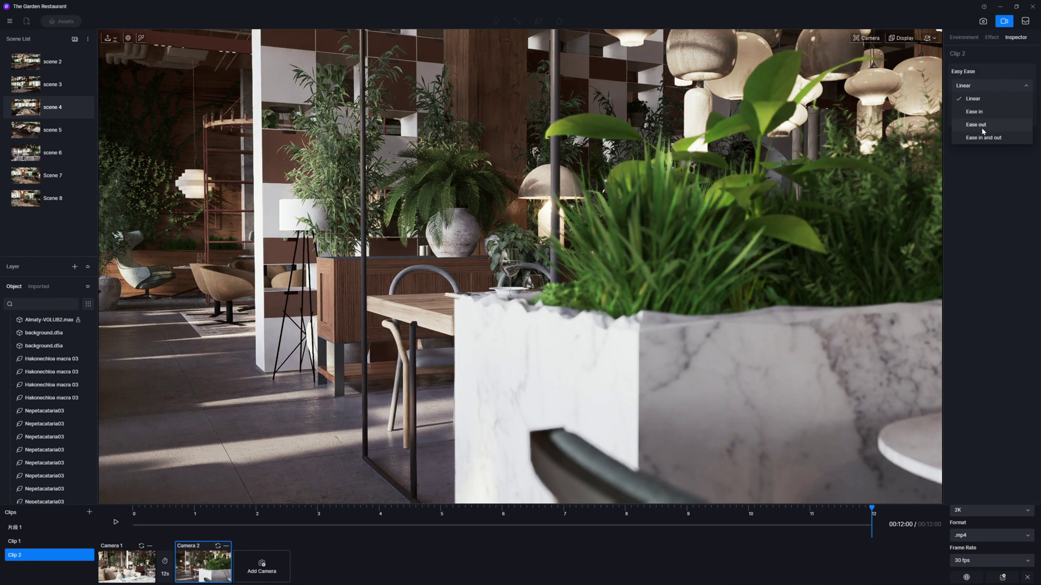
click(974, 111)
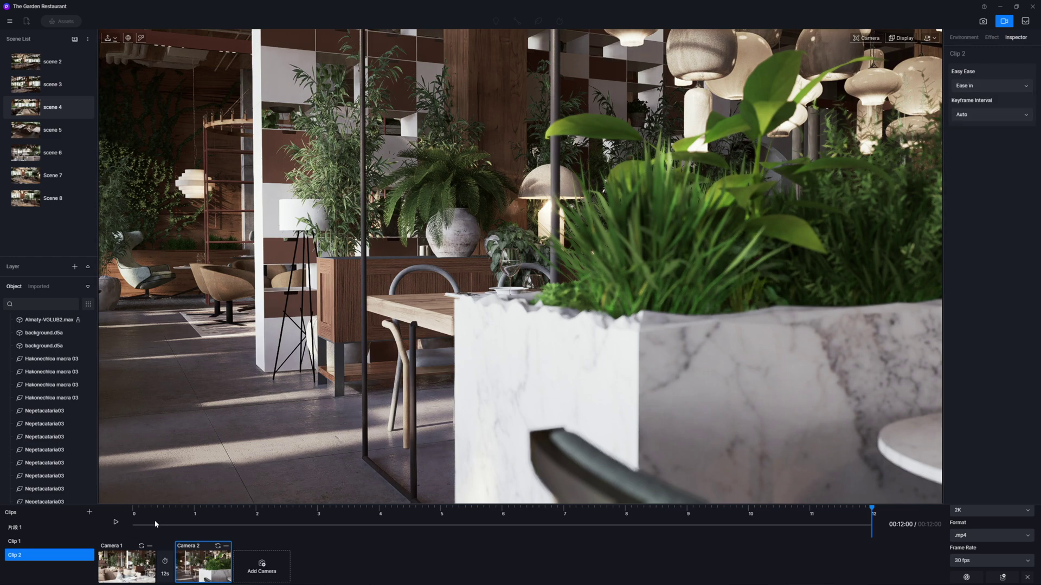
click(117, 523)
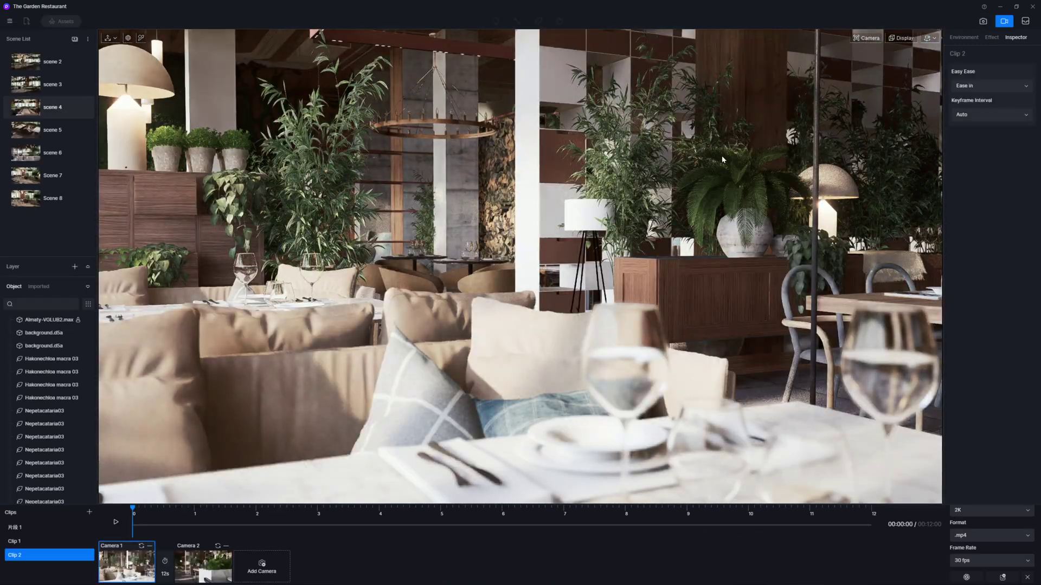
Step: Try a sky color temperature of 5800K, an HDR rotation of 219.8° and a sunlight intensity of 0 at Camera 1
click(964, 37)
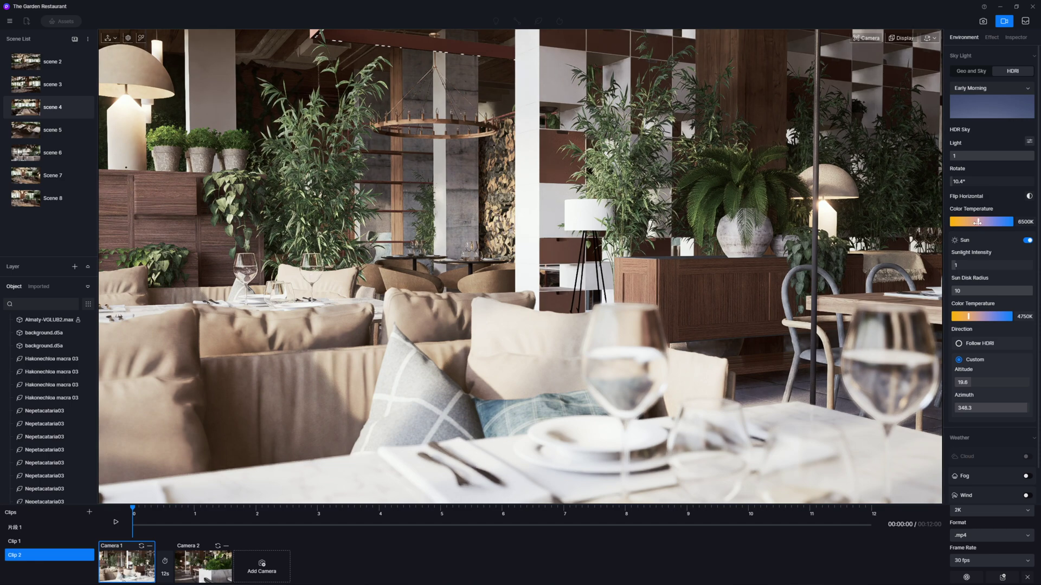
drag(977, 222, 1003, 222)
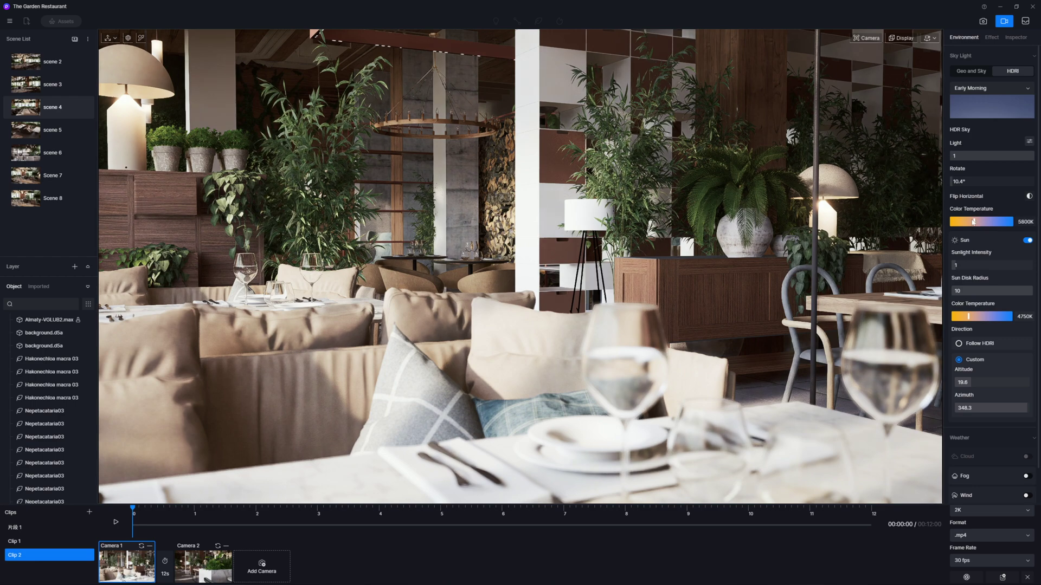
drag(962, 183, 1011, 180)
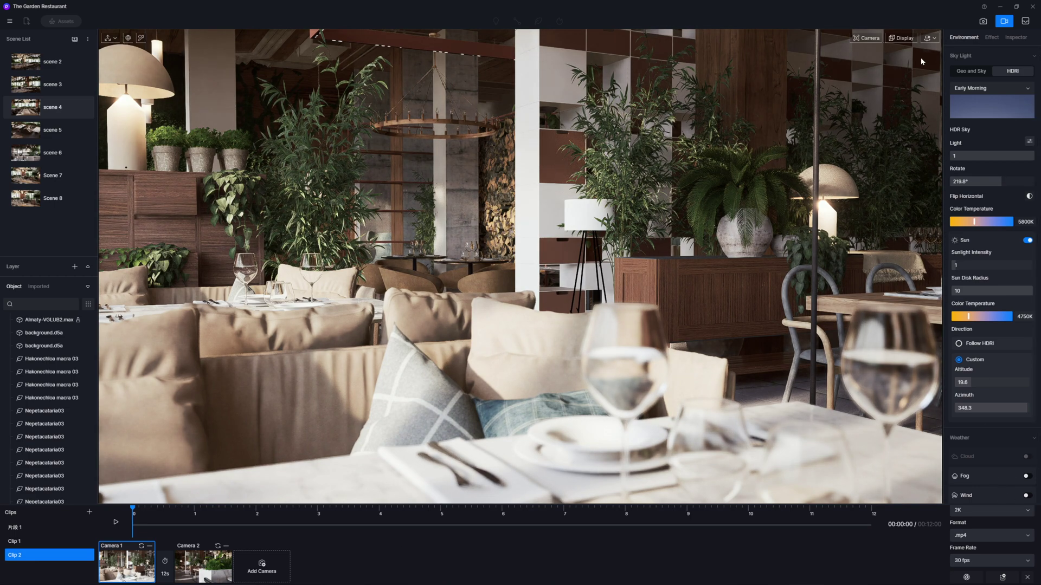
drag(963, 266, 925, 275)
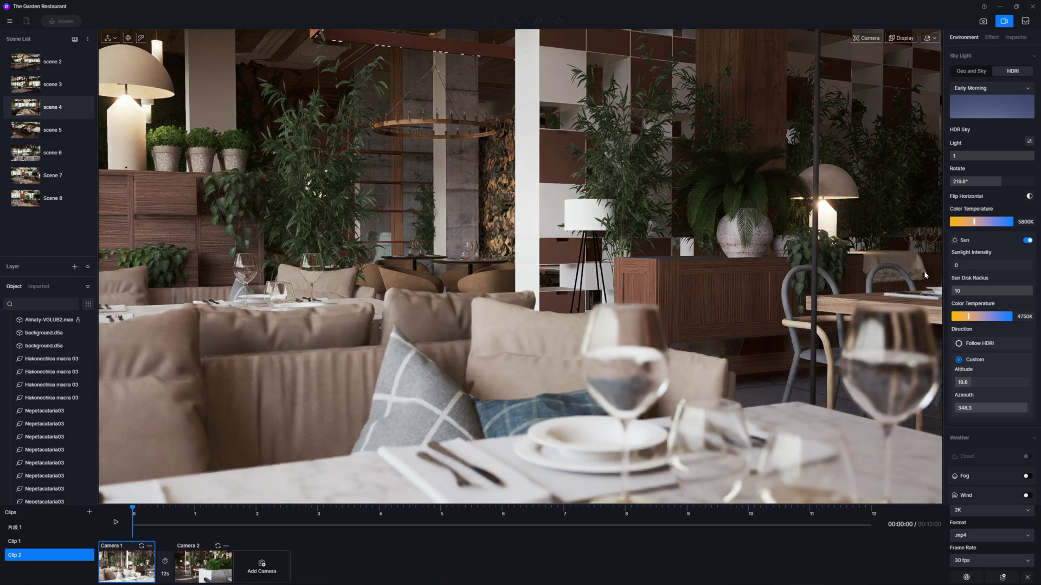
Step: Play part of the clip to check the environment settings, stop it and return to the Camera 1 keyframe
mouse_move(80, 544)
click(116, 523)
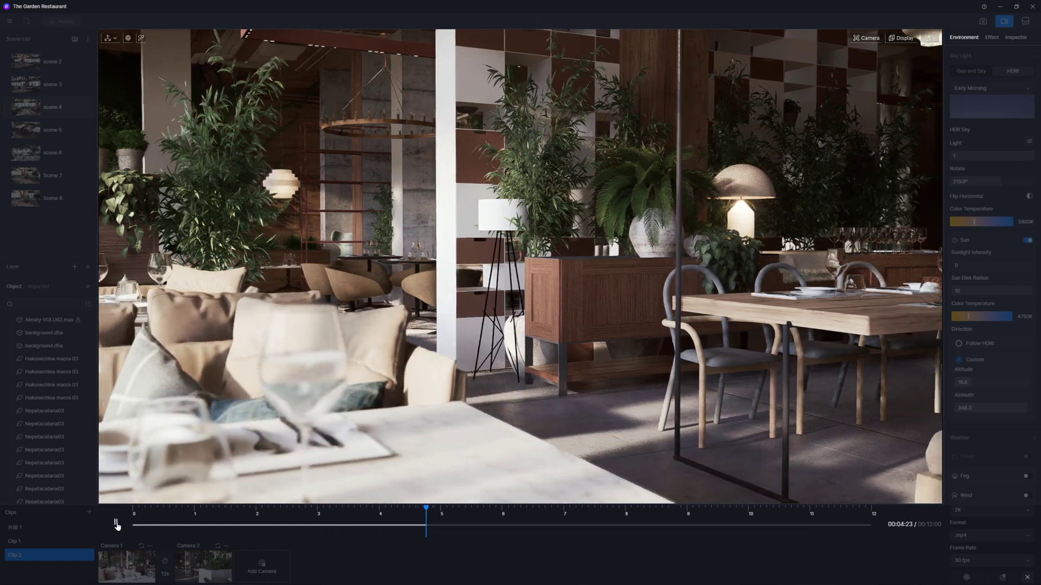
click(116, 523)
drag(441, 520, 129, 523)
click(126, 563)
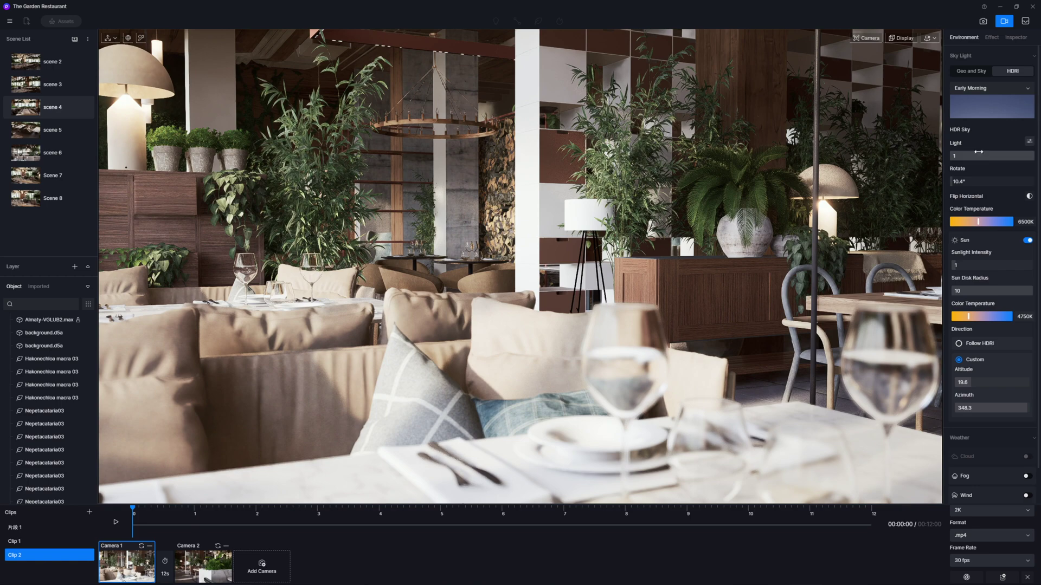
Step: Lower the HDR sky light to 0.36 for the Camera 1 keyframe and to 0.22 at Camera 2
mouse_move(970, 157)
mouse_down()
mouse_move(949, 156)
mouse_move(980, 157)
mouse_up()
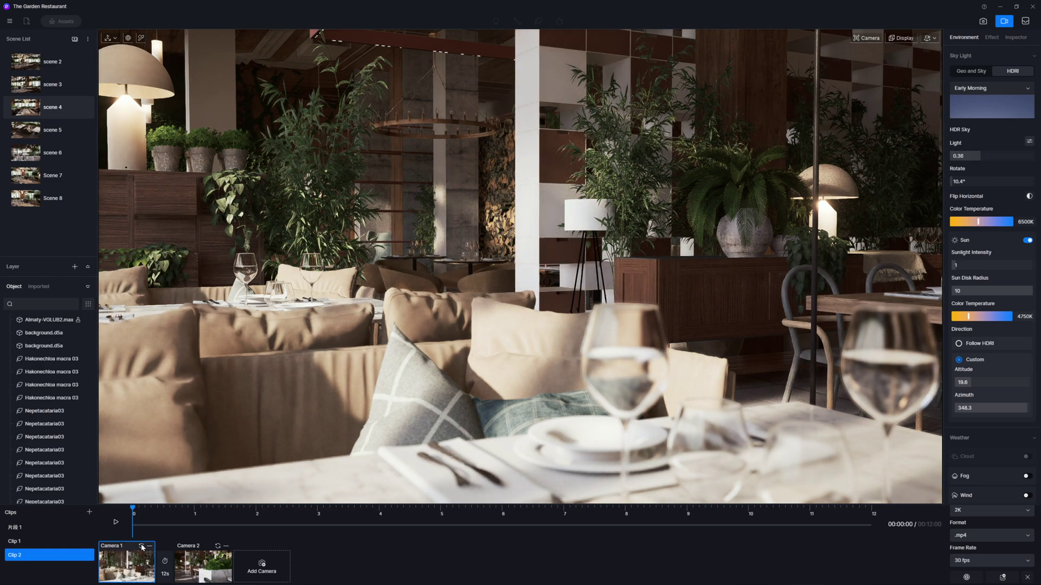
click(206, 570)
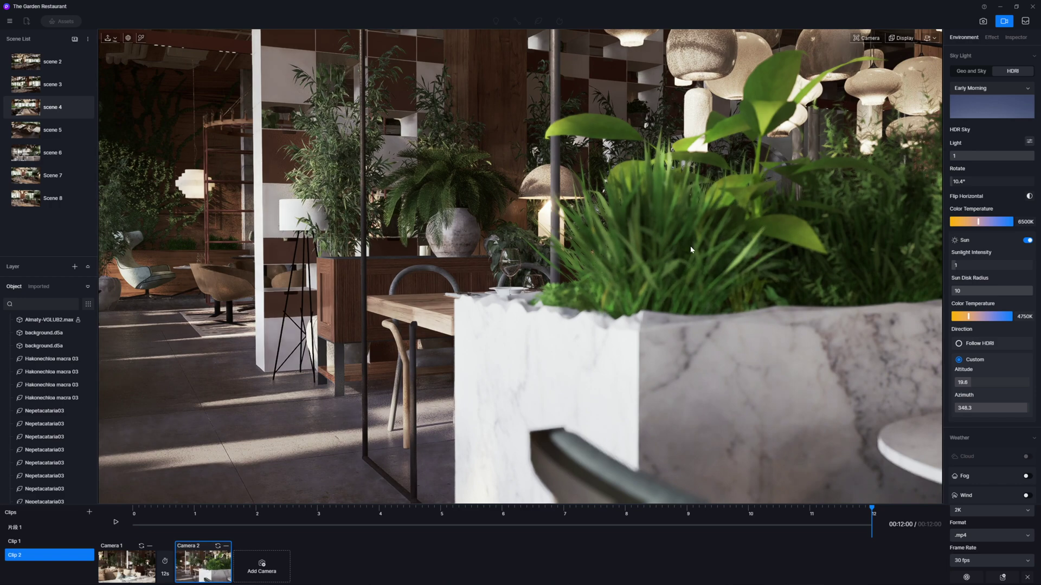
drag(994, 154, 969, 156)
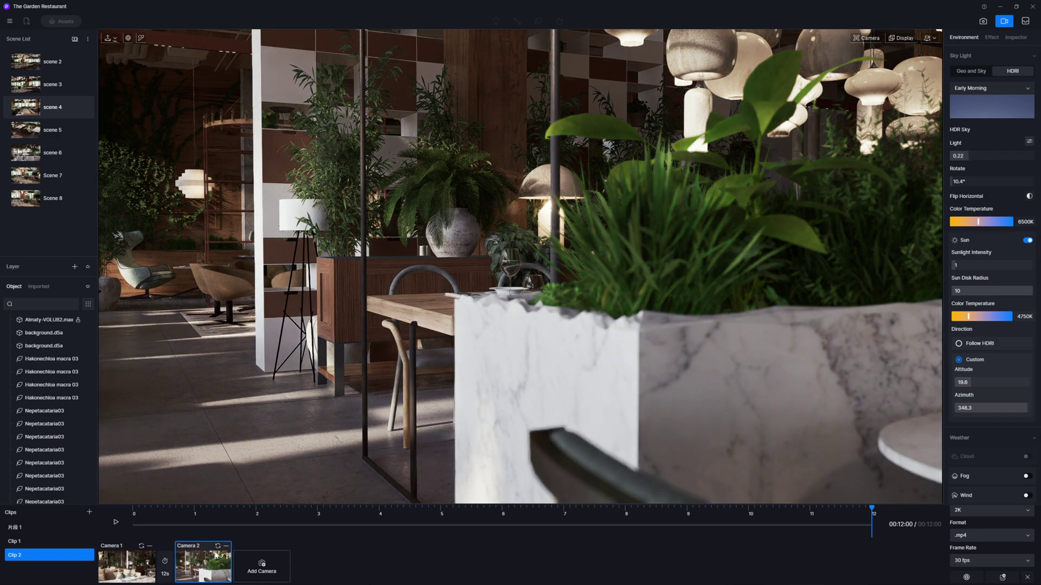
Step: Play Clip 2 from the Camera 1 keyframe and review its environment, effect and easing settings
click(145, 561)
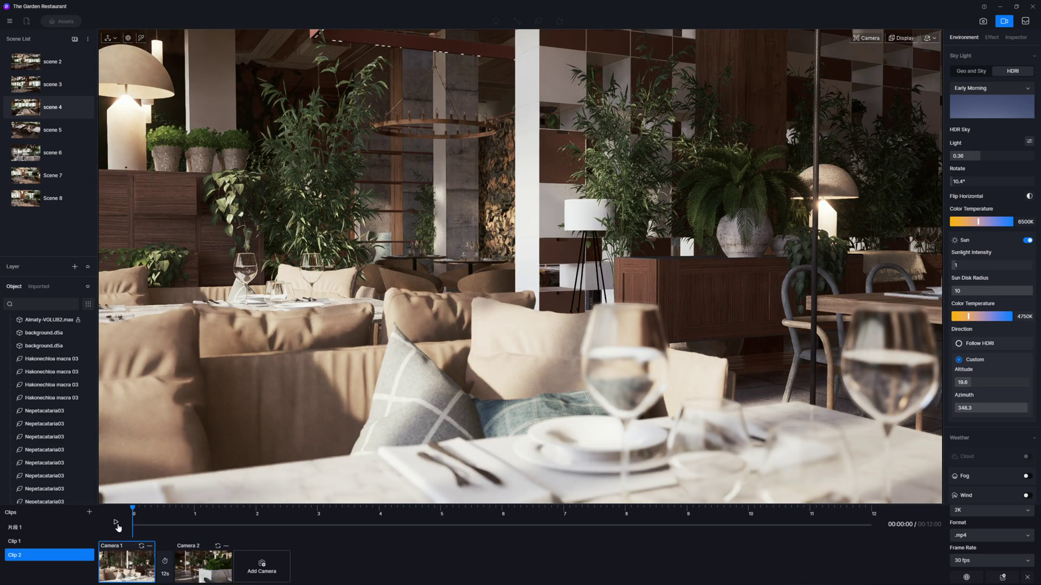
click(116, 522)
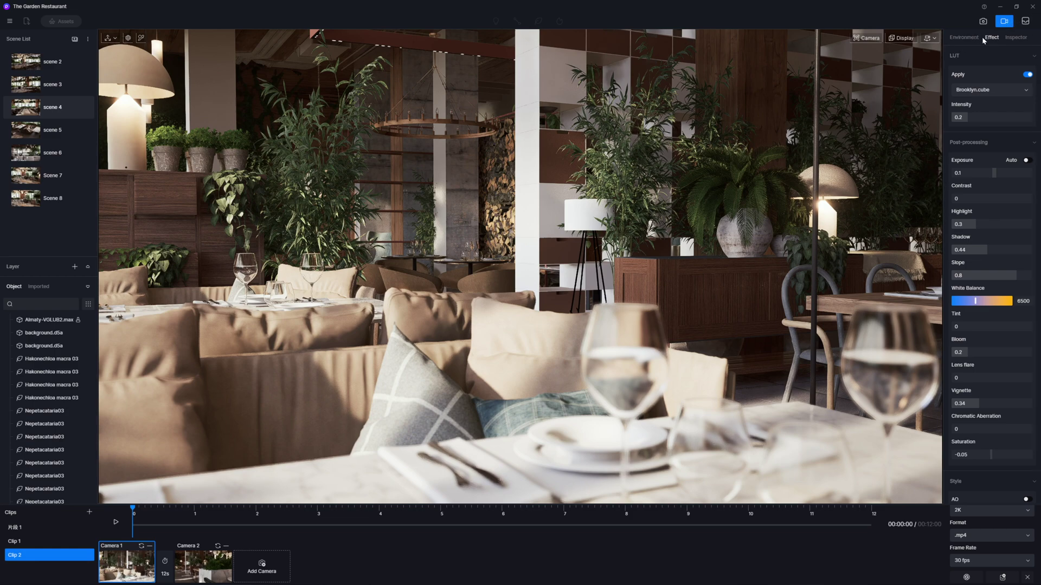
click(964, 38)
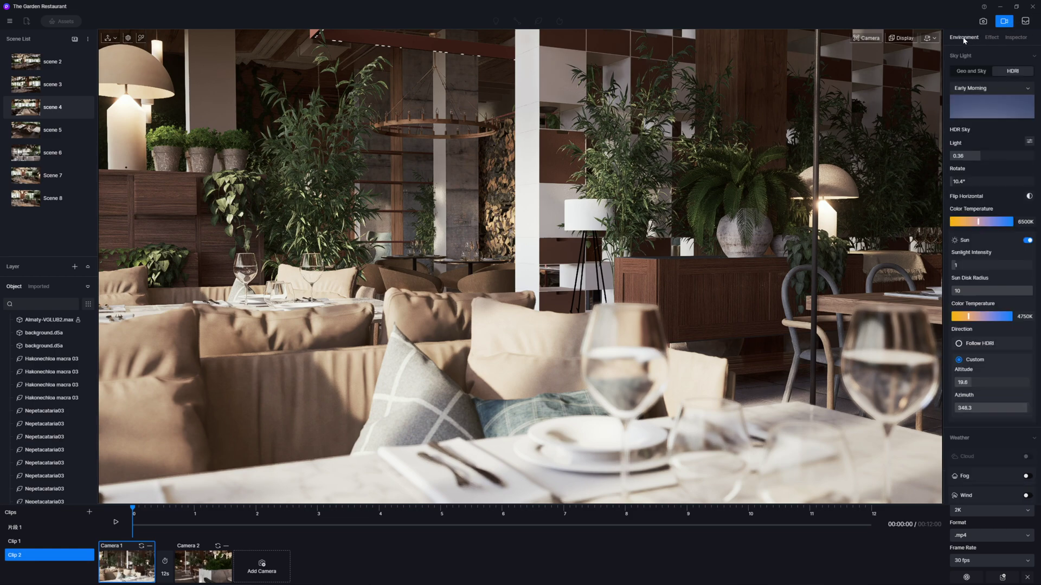
click(991, 39)
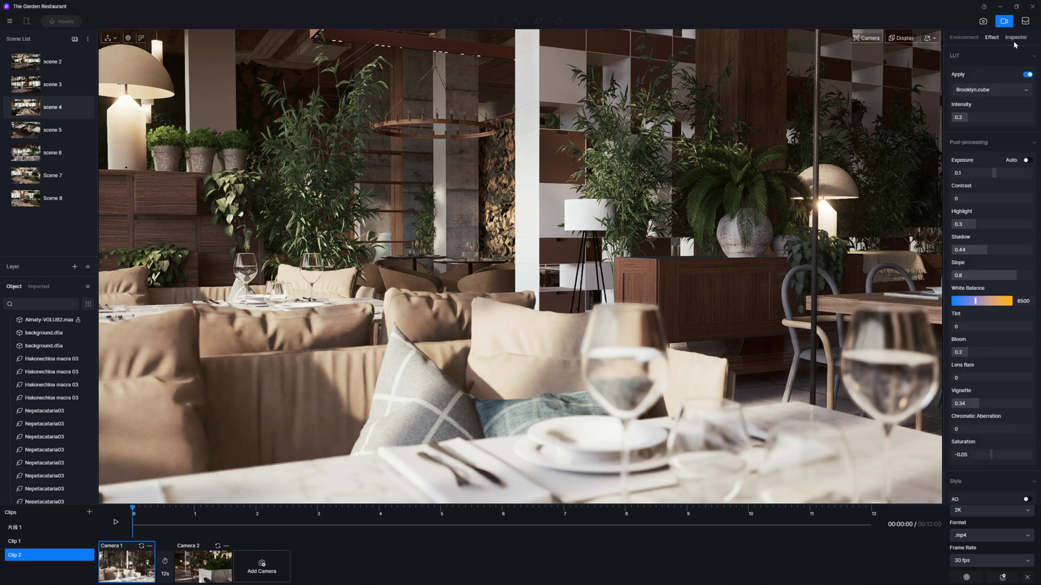
click(1014, 38)
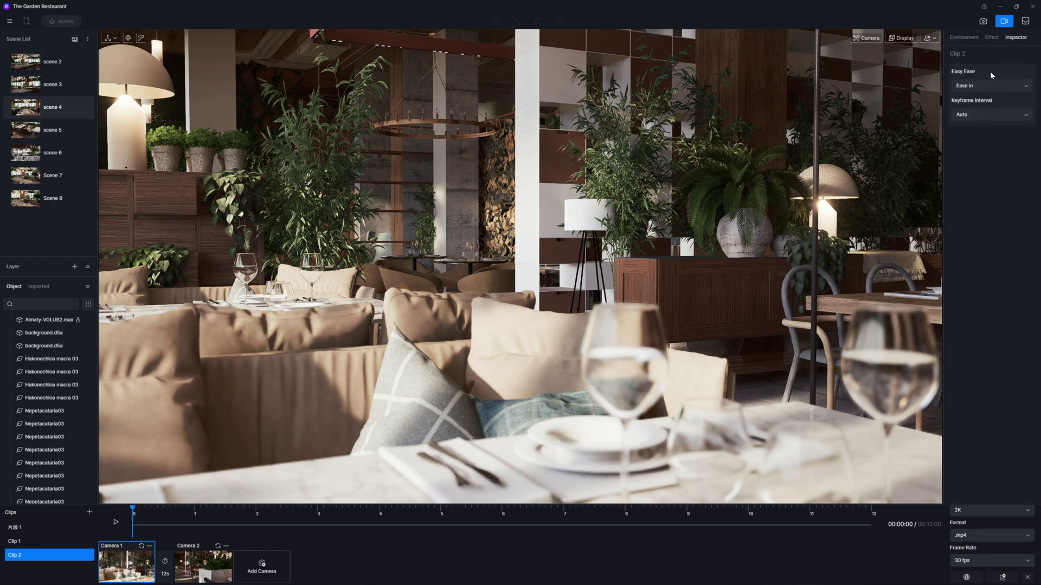
Step: Set exposure to 0.07, highlight to 0.52, shadow to 0.29 and white balance to 5450 for the Camera 1 keyframe
click(992, 38)
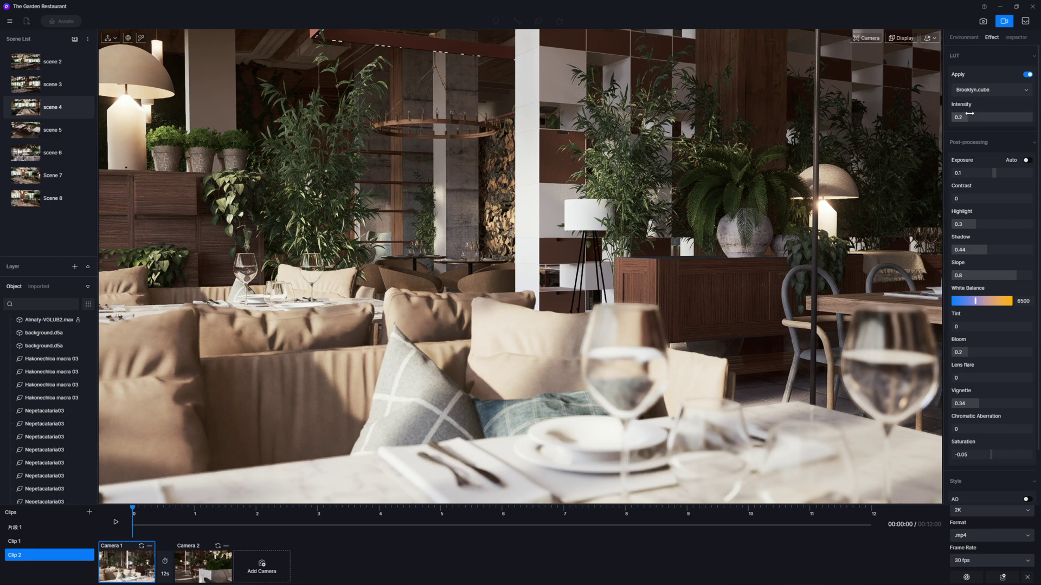
mouse_move(985, 113)
mouse_down()
mouse_move(1002, 107)
mouse_move(967, 114)
mouse_up()
mouse_move(993, 172)
mouse_down()
mouse_move(973, 173)
mouse_move(993, 173)
mouse_up()
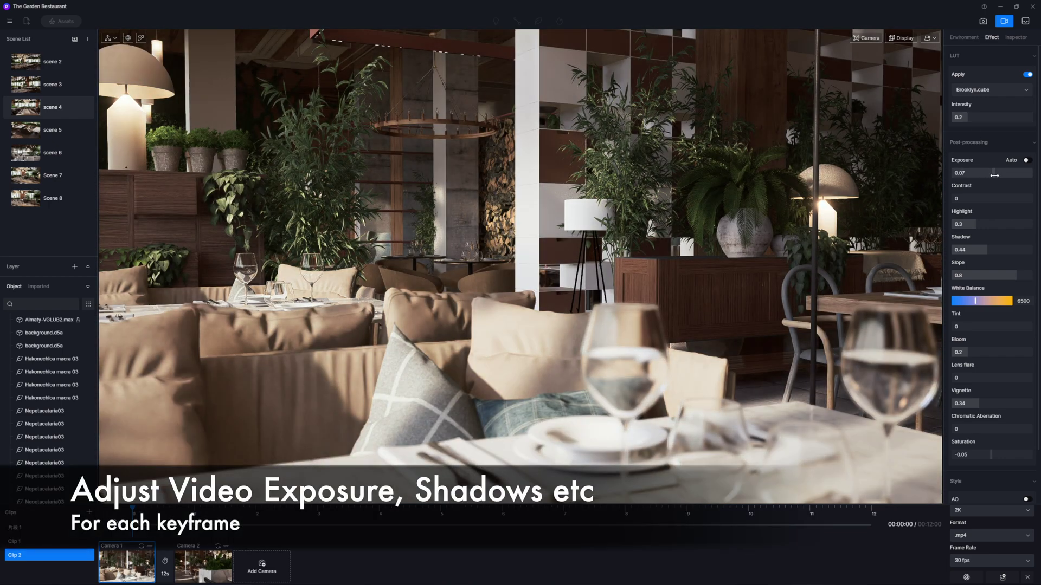
click(994, 222)
drag(987, 250, 968, 246)
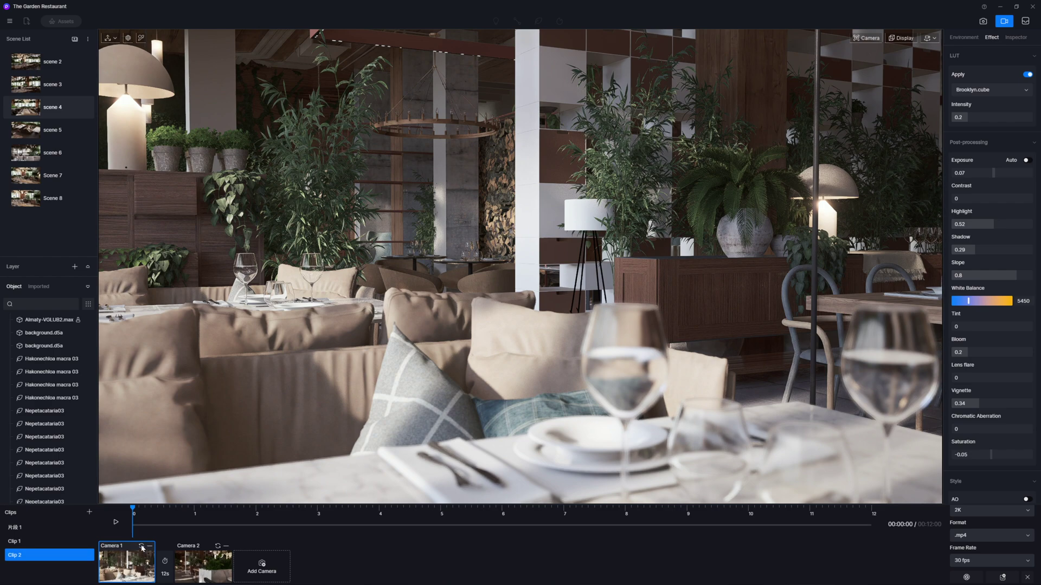
Step: Reframe Camera 2 to show the aisle between the sofas and the dining table, and update its keyframe
click(217, 547)
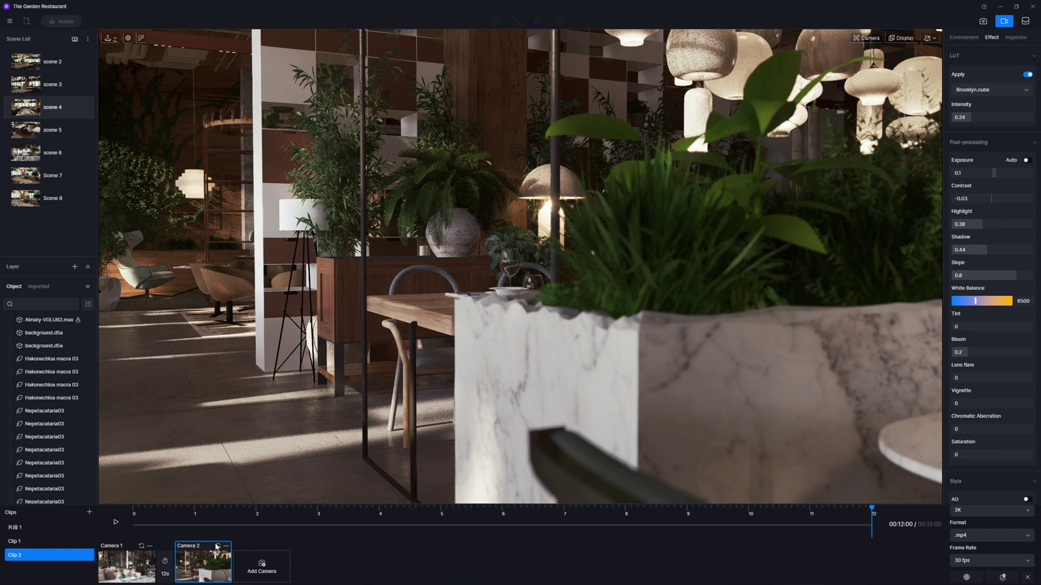
right_drag(521, 338, 252, 325)
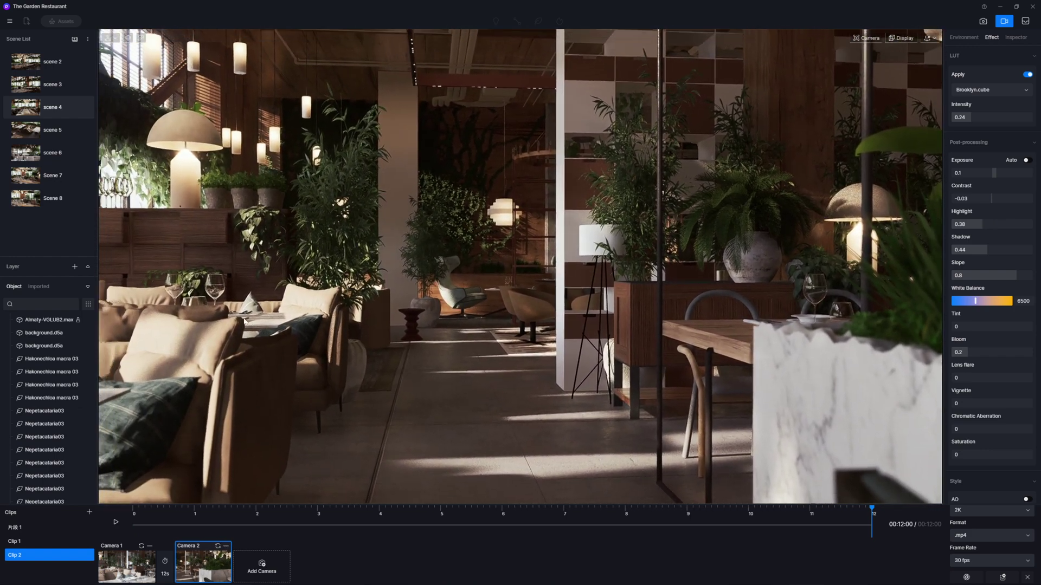
click(218, 547)
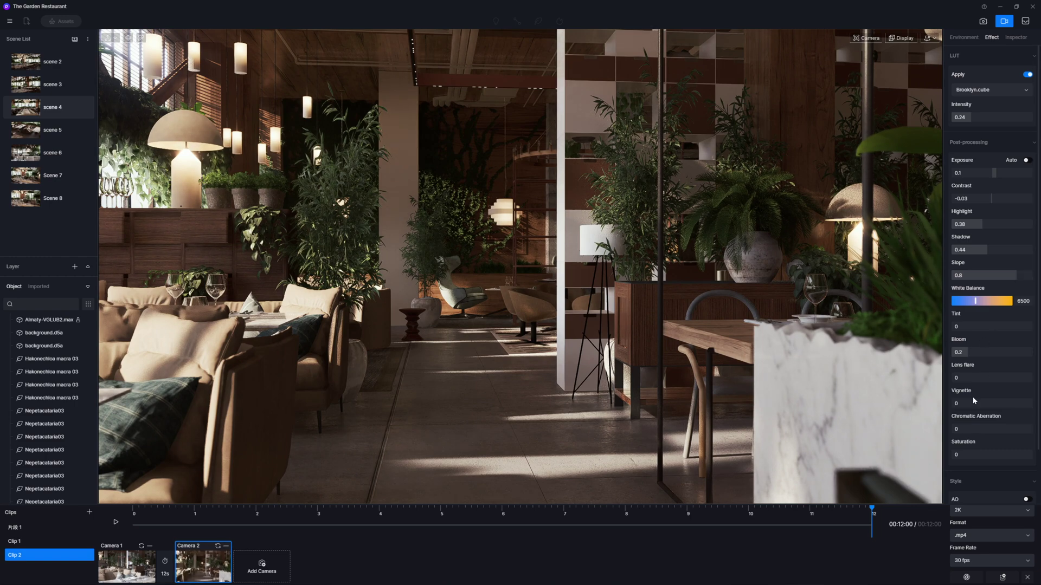
Step: Update Camera 2 with a vignette of 0.99 and a saturation of -0.87, and play the clip from the start
drag(968, 403, 1031, 400)
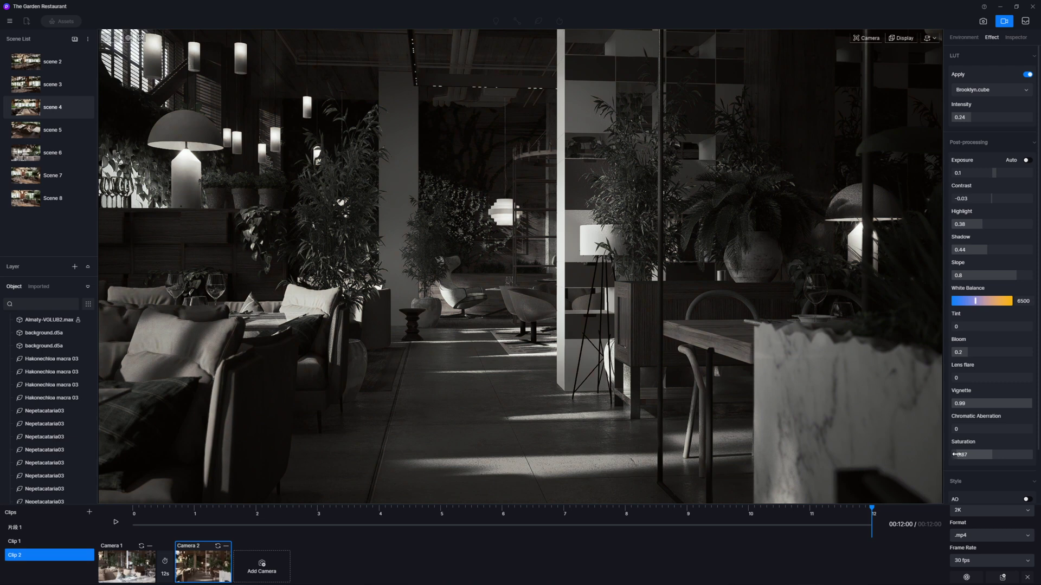
click(218, 547)
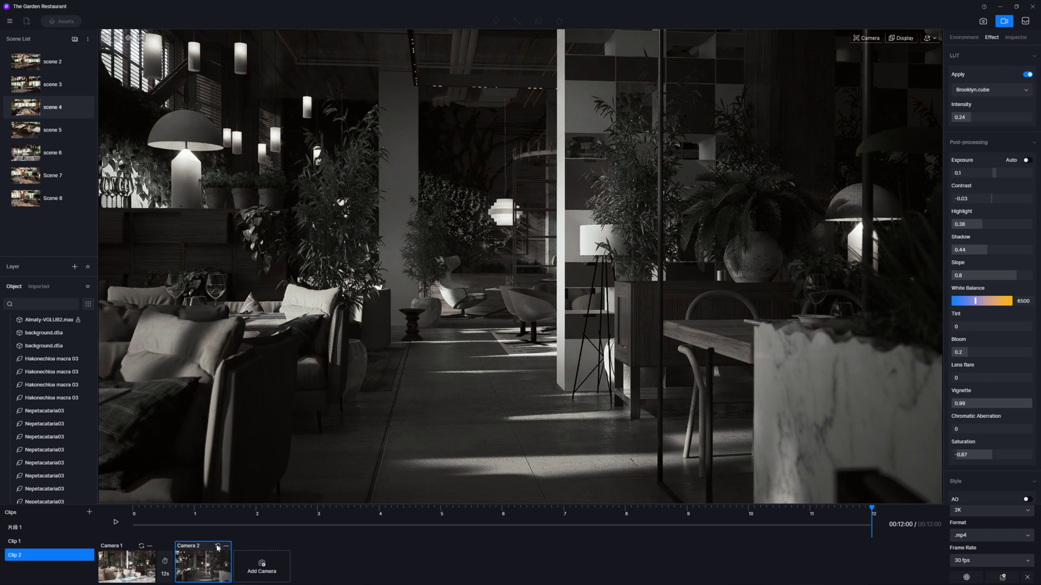
click(131, 526)
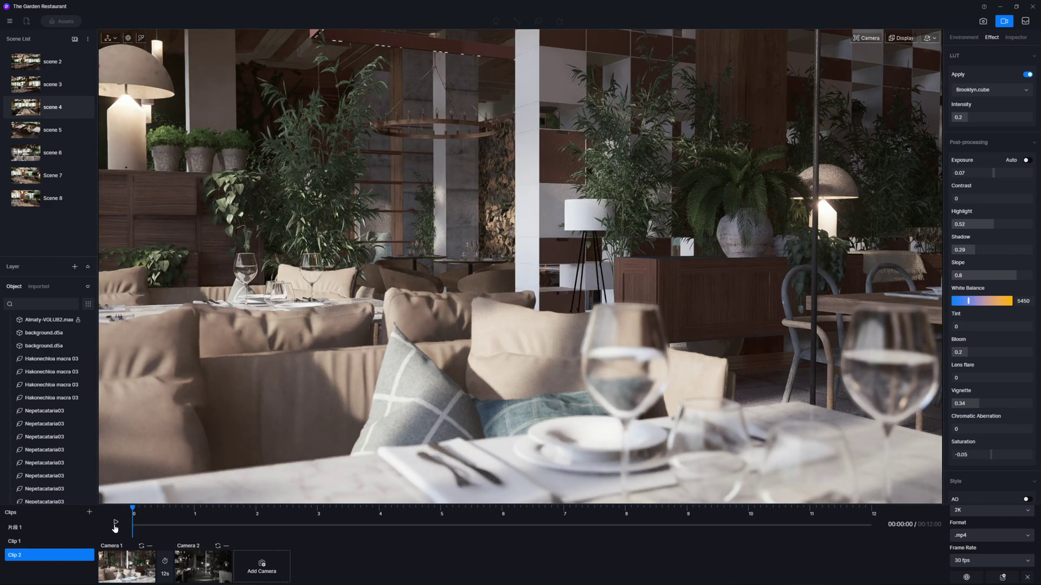
click(115, 524)
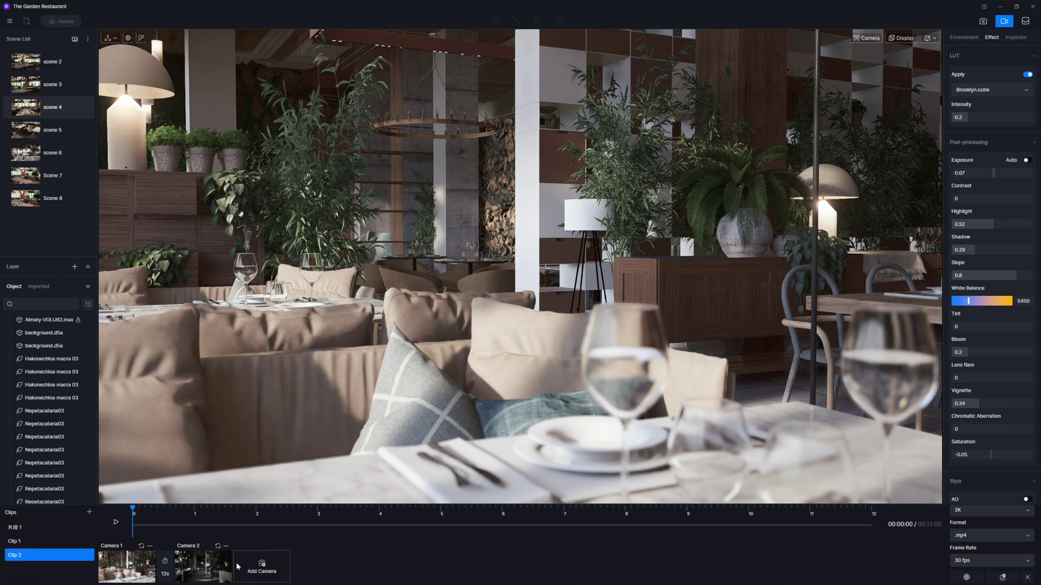
Step: Add a third camera facing the table by the windows and set saturation to 0.41, lens flare to 0.58 and bloom to 0.53
click(209, 565)
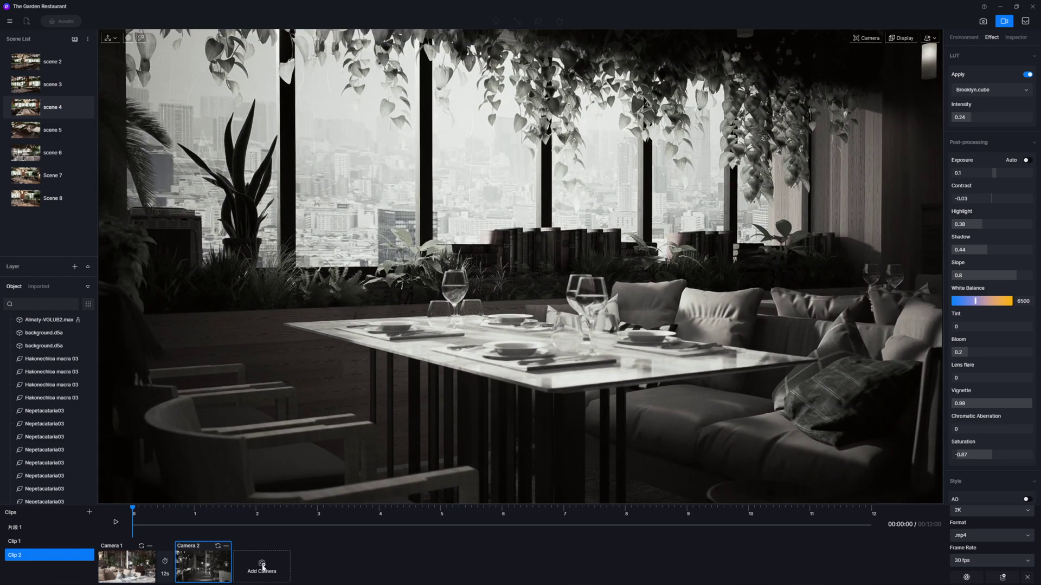
click(263, 569)
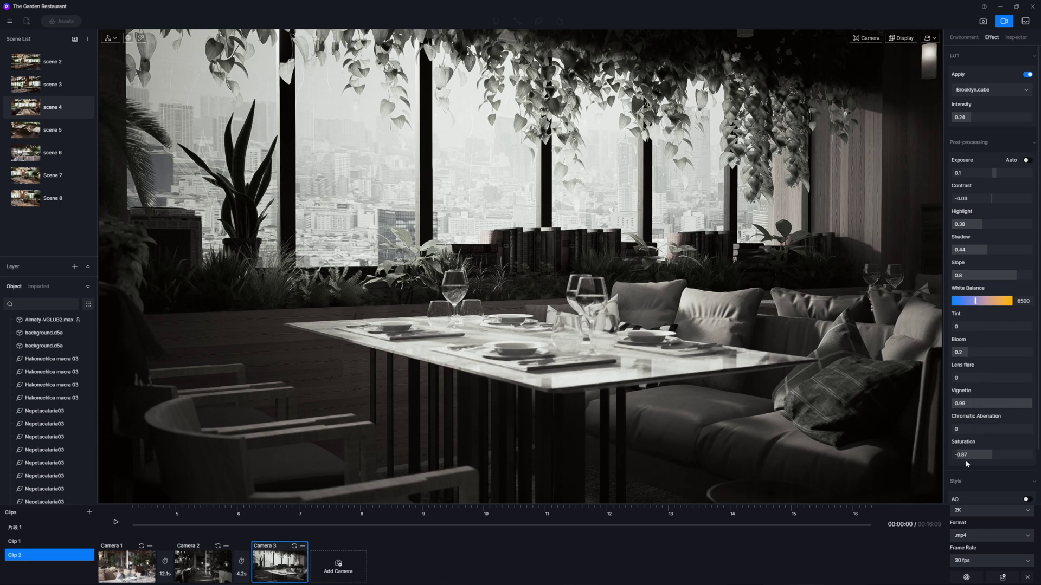
drag(976, 455, 1009, 455)
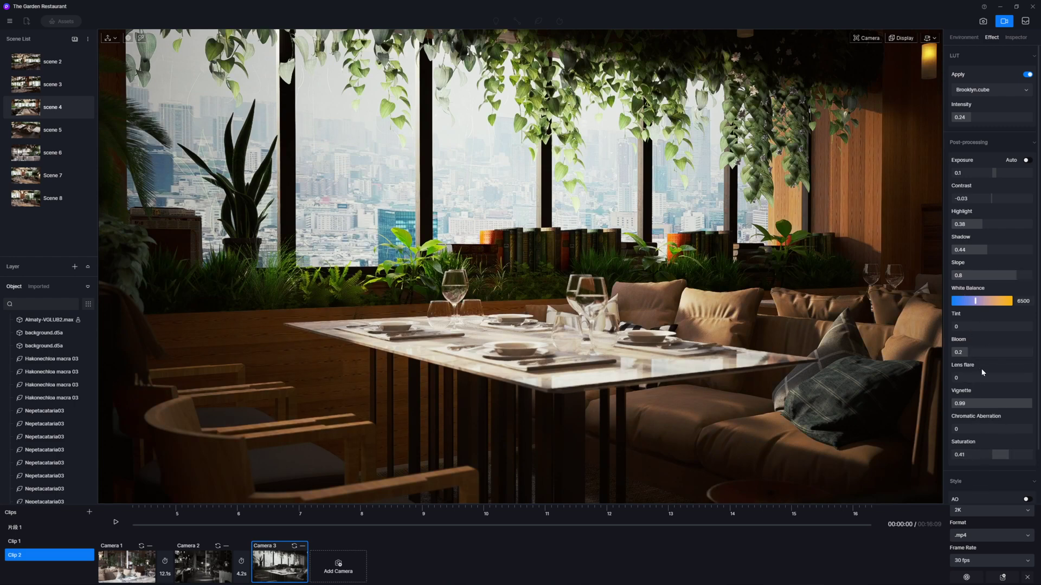
drag(954, 379, 995, 328)
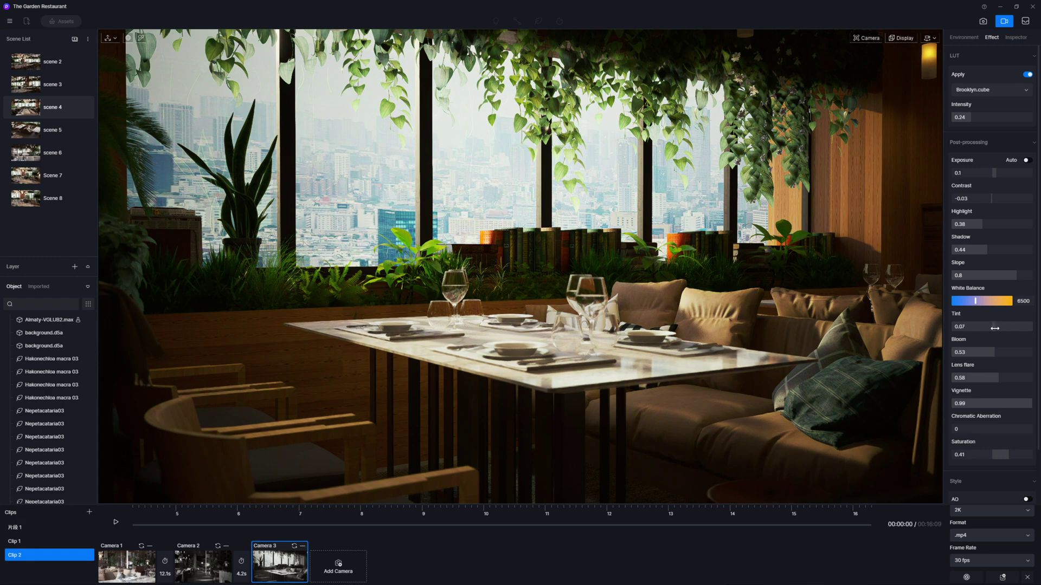
Step: Try tint values of -0.74 and 1 on the Camera 3 view and reset the tint to 0
click(962, 326)
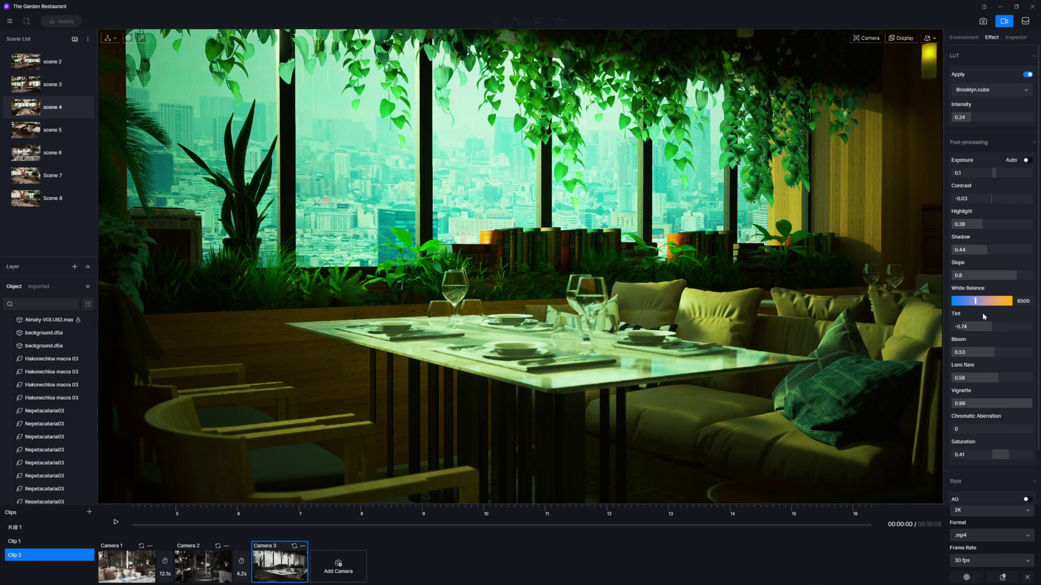
click(961, 326)
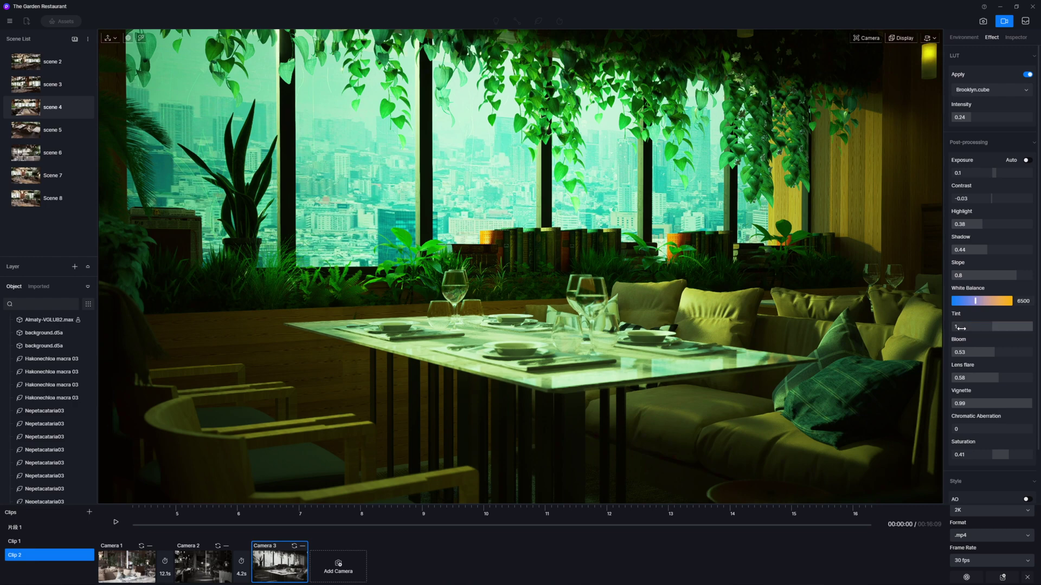
text(1)
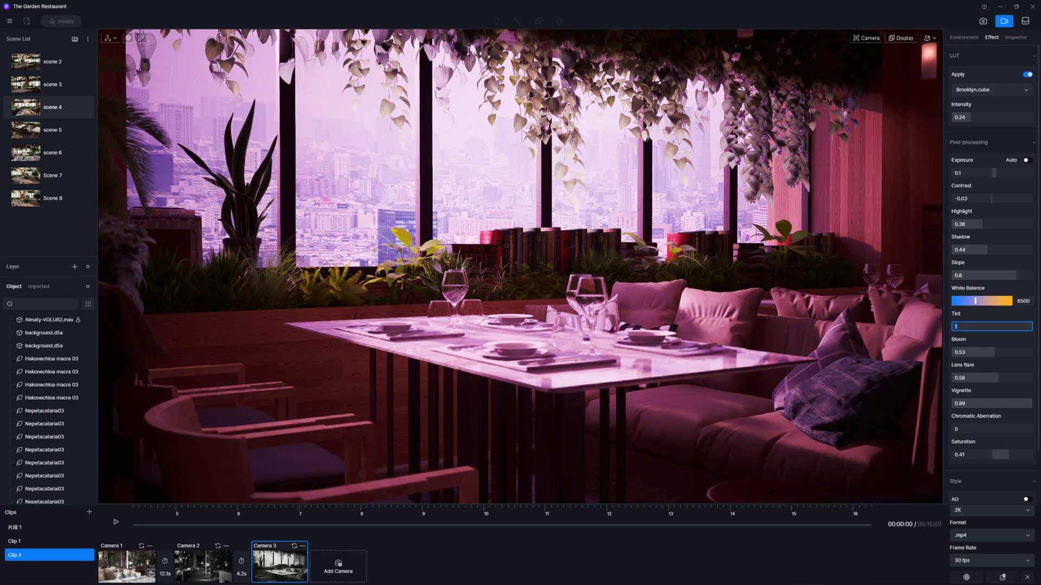
key(BackSpace)
text(0)
key(Return)
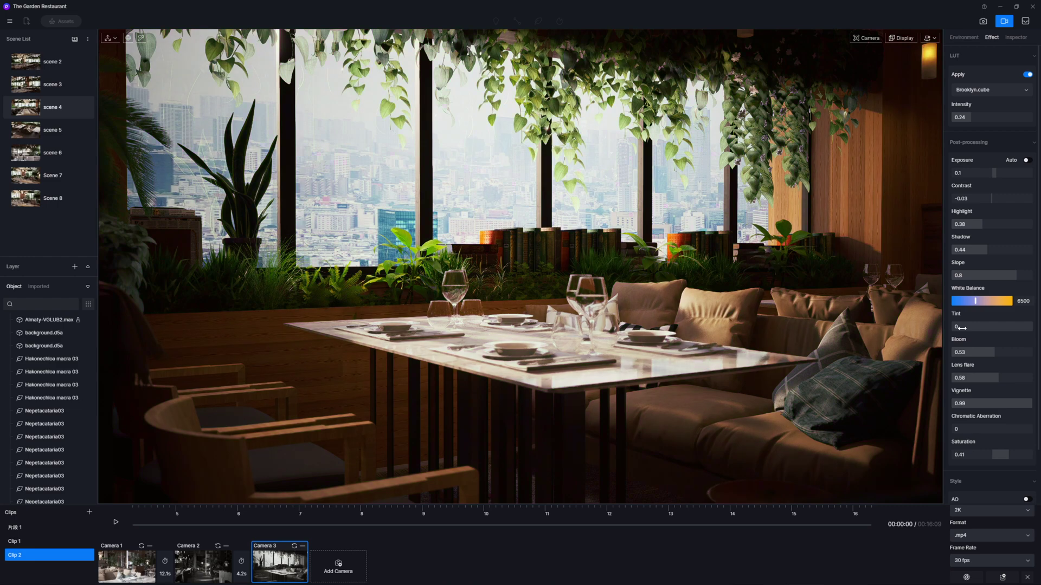
Step: Set the shadow to 0.17, turn on the AO style, update the Camera 3 keyframe and play the clip
drag(985, 249, 970, 249)
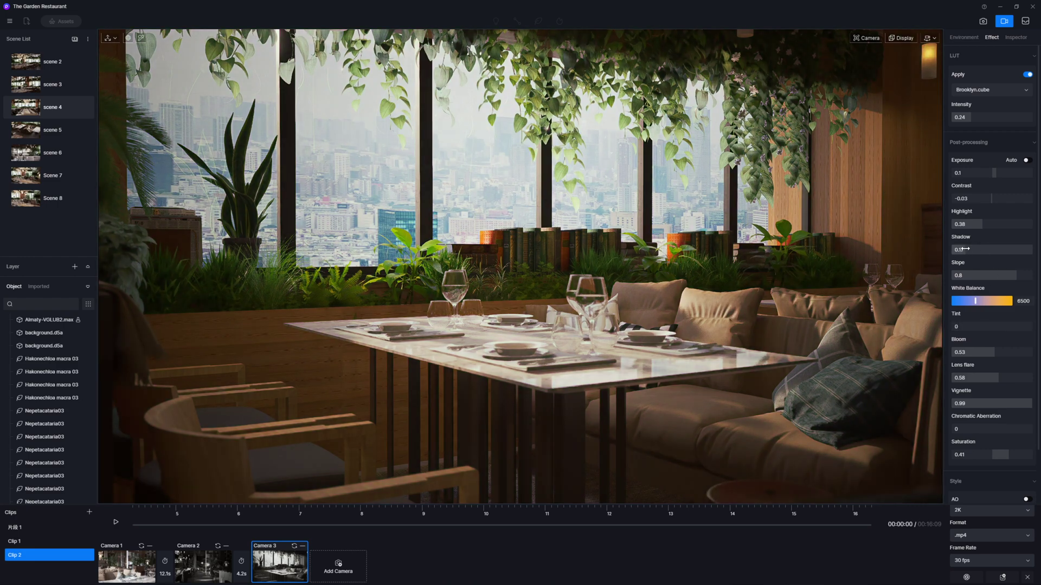
scroll(996, 422, down, 2)
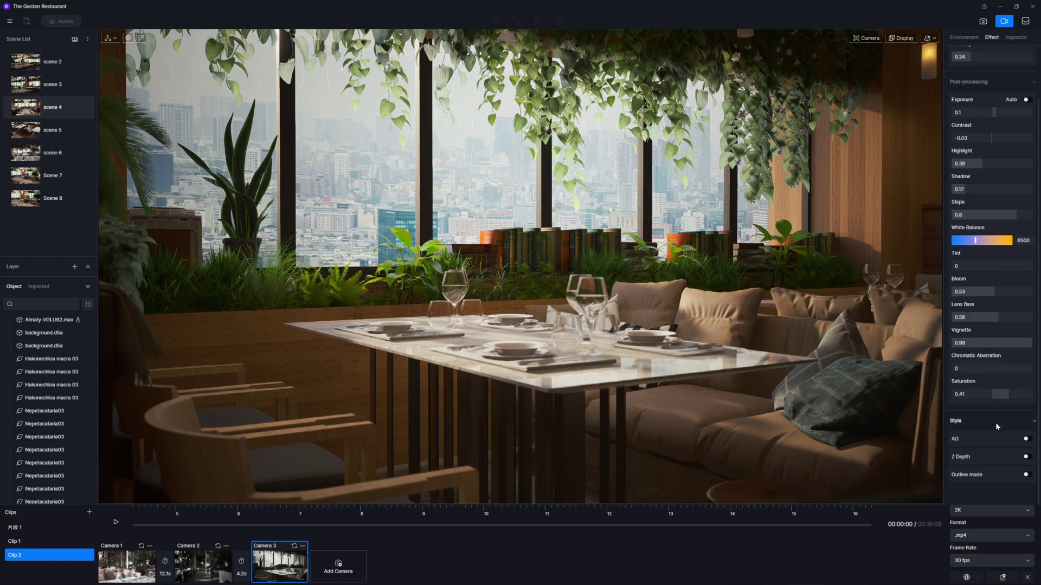
click(1025, 440)
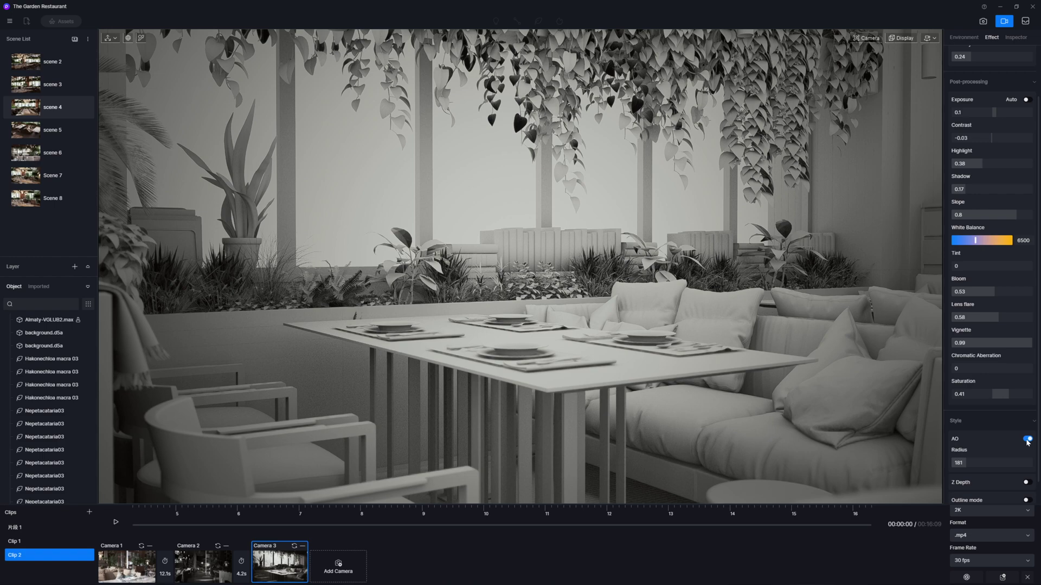
click(294, 546)
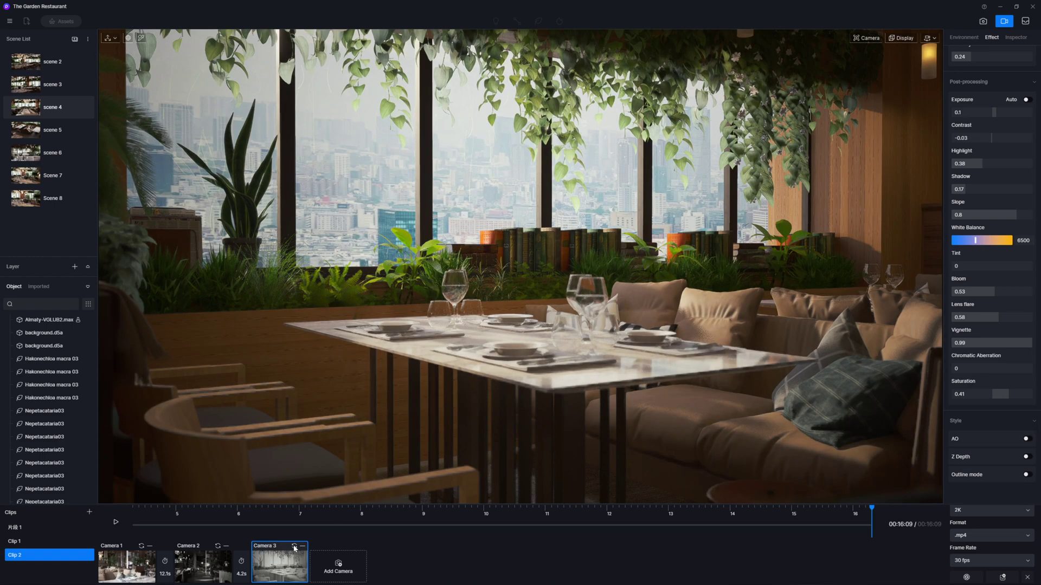
click(115, 523)
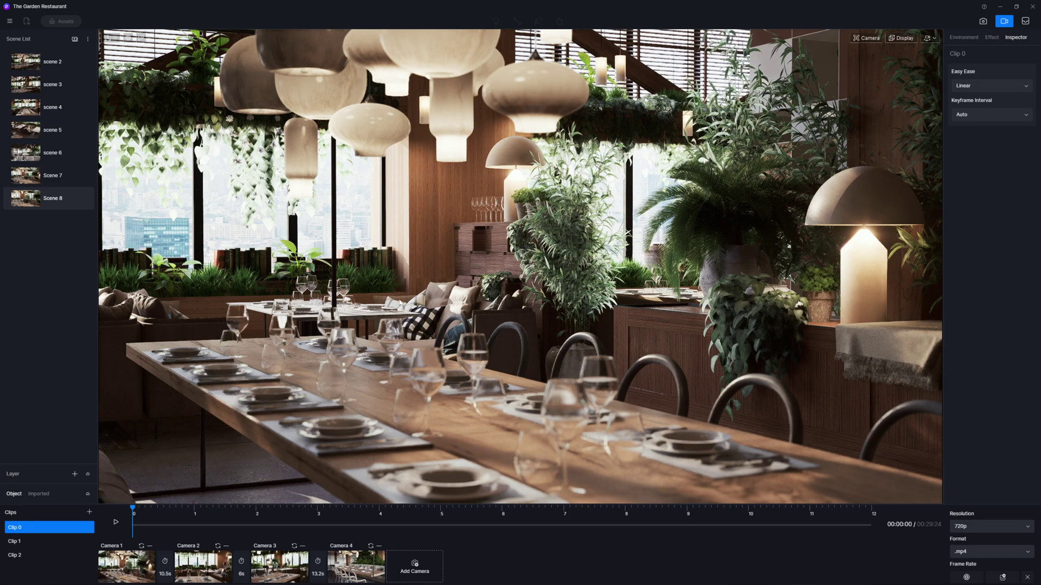
Step: Add Clip 0, Clip 1 and Clip 2 to the render queue
right_drag(399, 302, 243, 246)
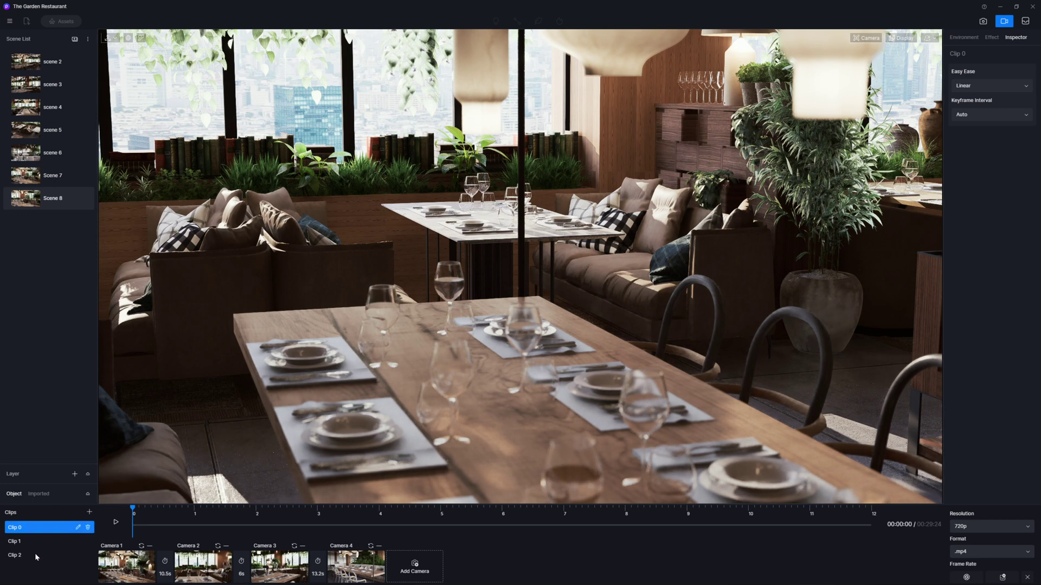
mouse_move(56, 530)
click(1003, 579)
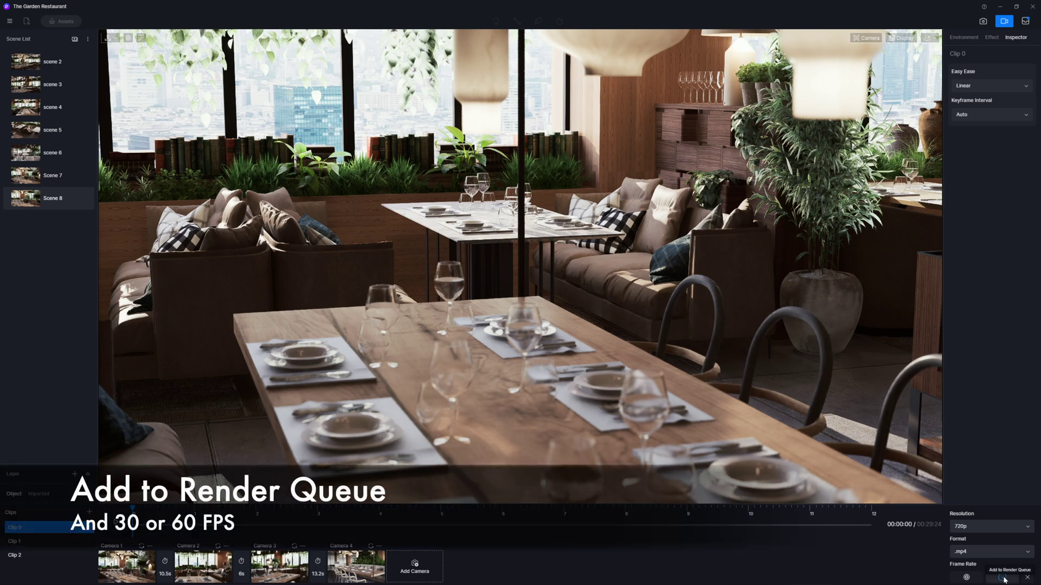
click(27, 542)
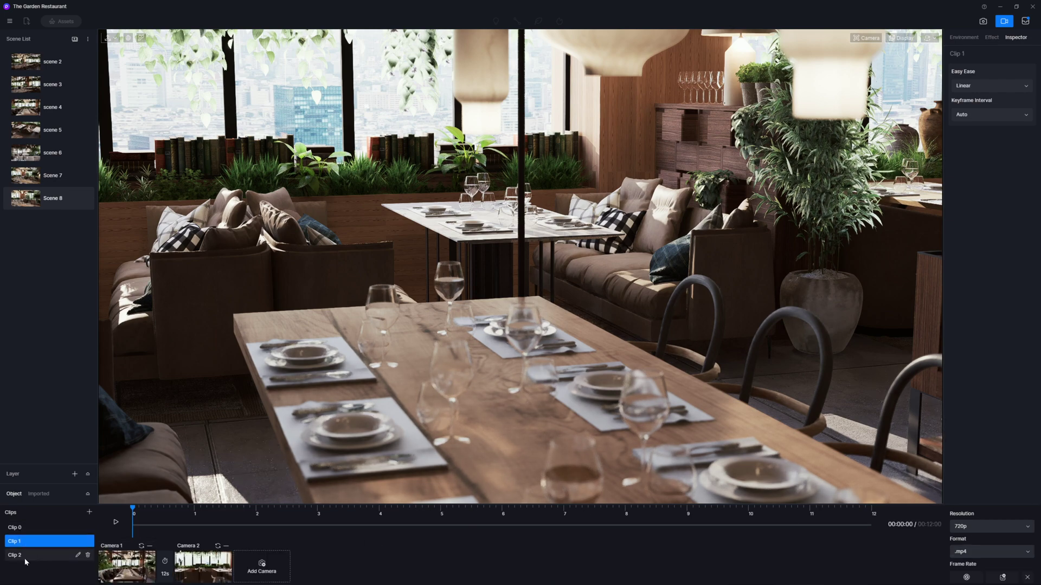
click(25, 557)
click(1003, 578)
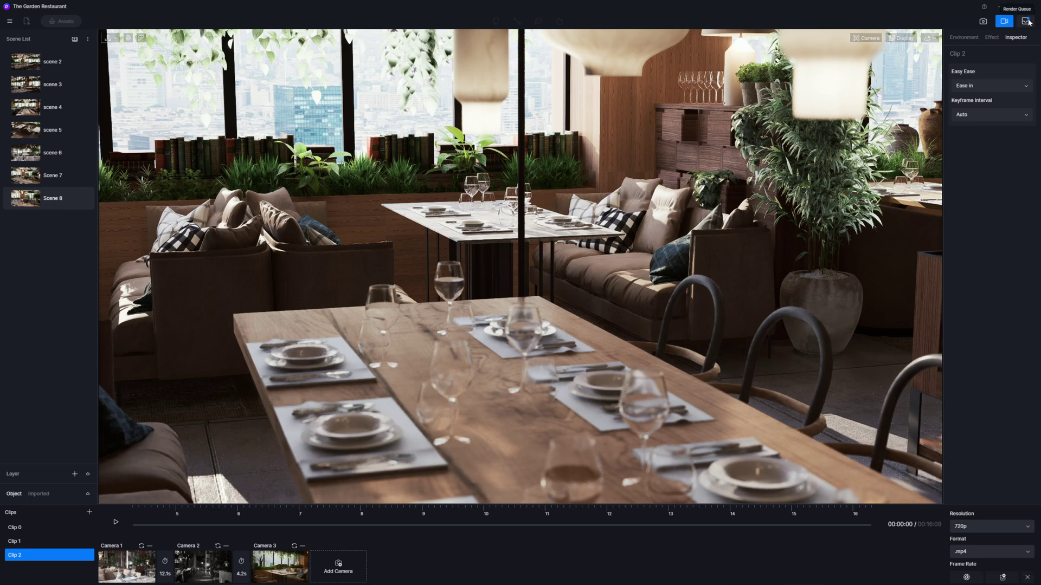
Step: Review the pending clips in the render queue, close it and switch from video to image mode
click(1028, 21)
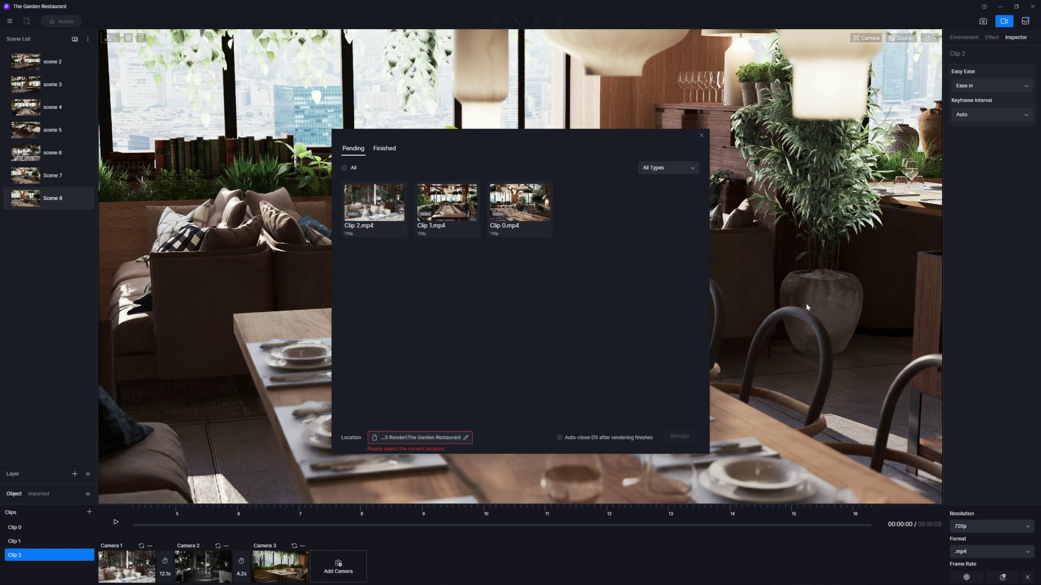
click(701, 135)
click(984, 22)
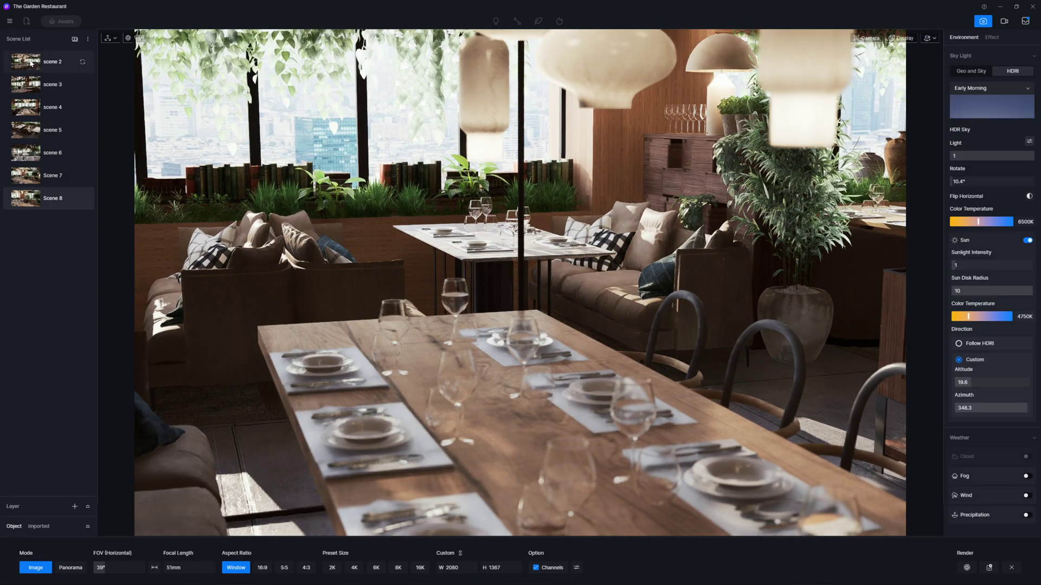
Step: Add still images of scene 2, scene 3, scene 4 and Scene 8 to the render queue
click(31, 63)
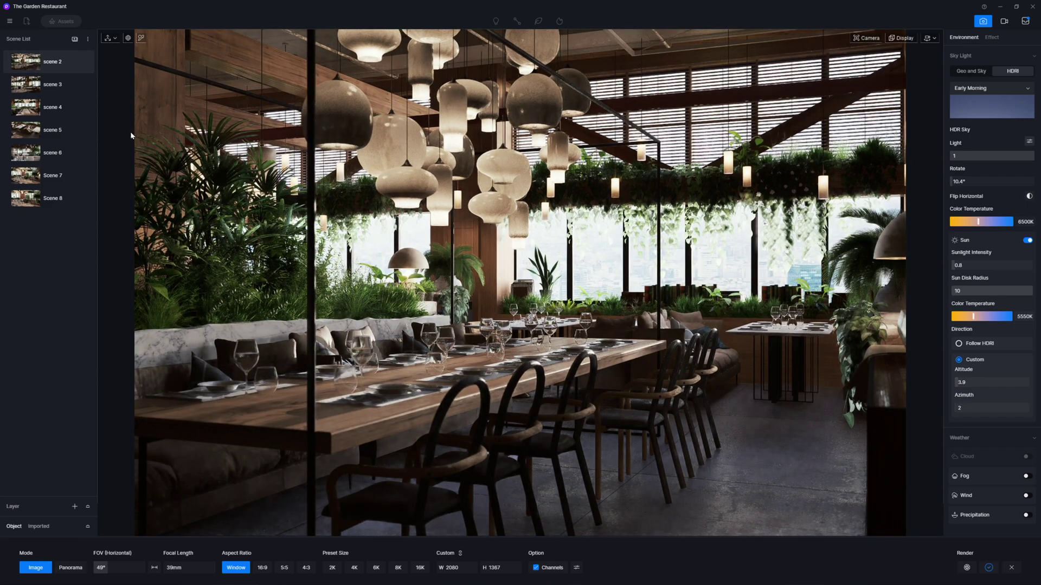
click(34, 85)
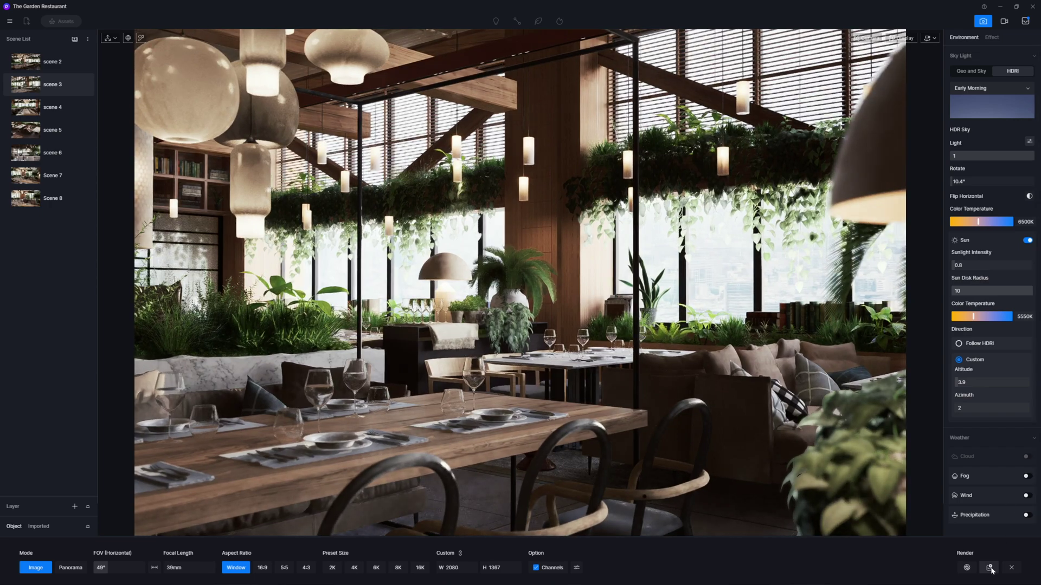
click(30, 108)
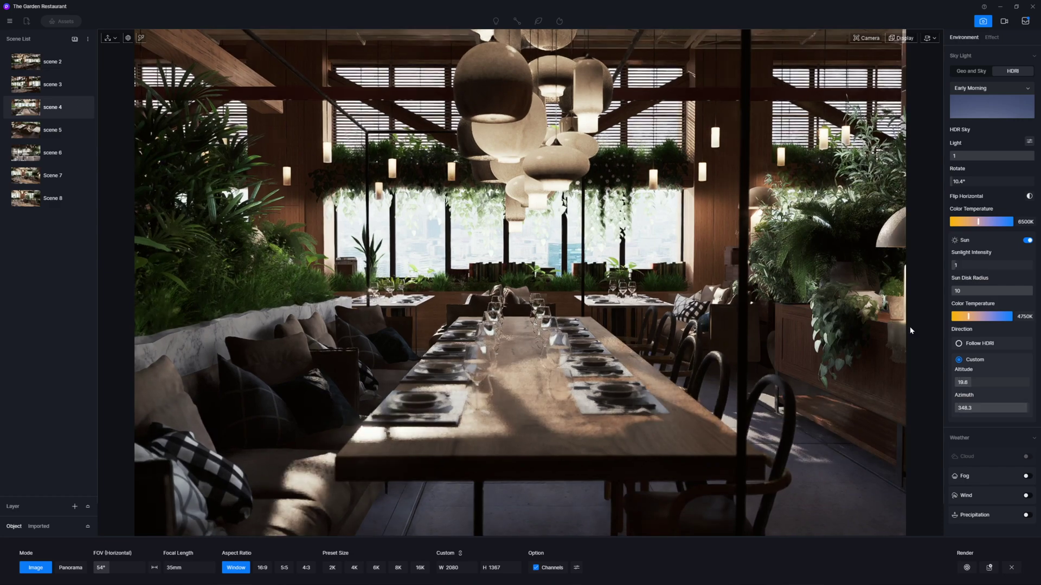
click(989, 567)
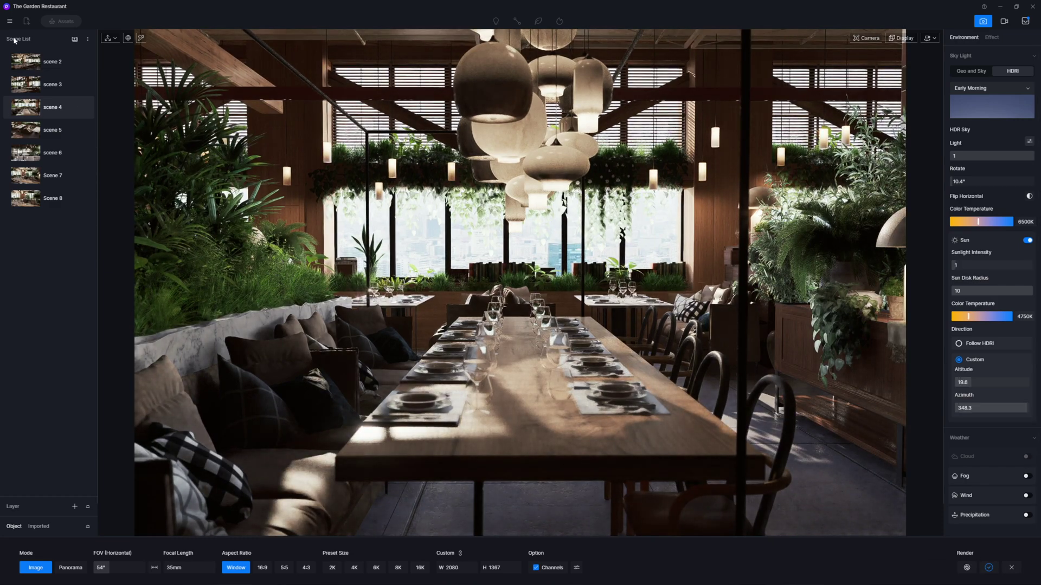
click(34, 201)
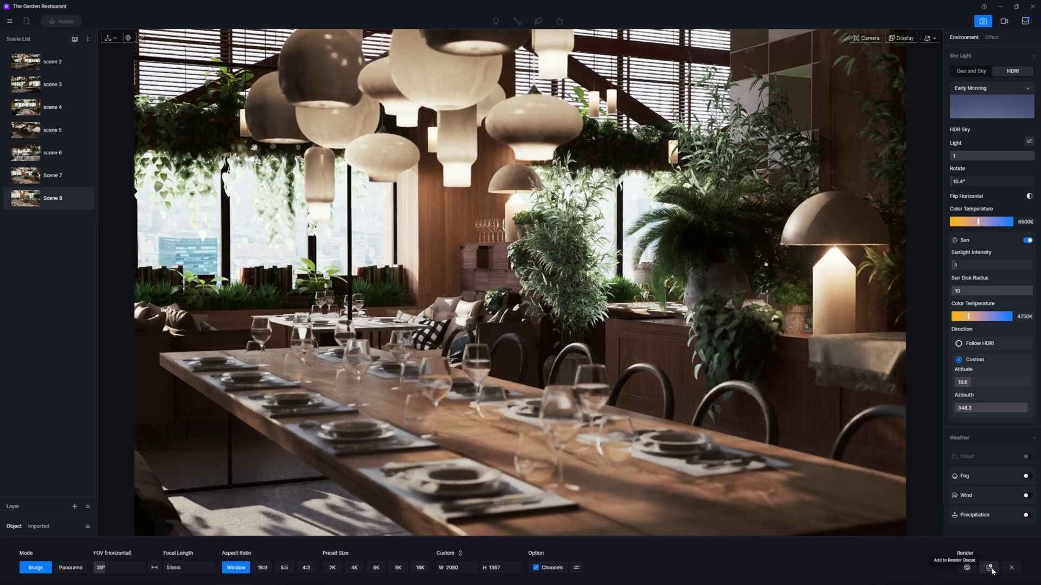
click(990, 568)
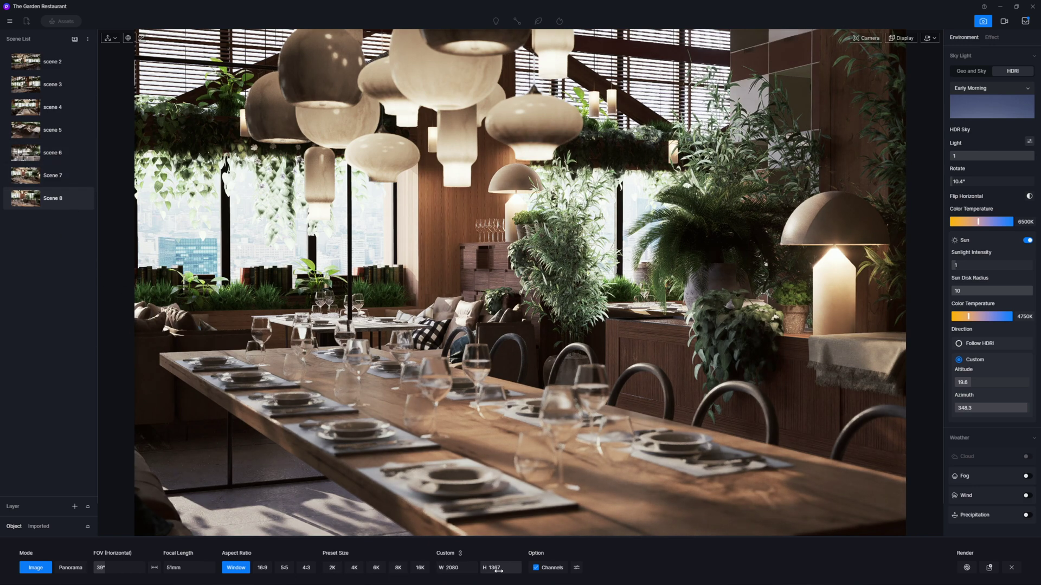
Step: Return to video mode, open the render queue and select all pending images and clips for batch rendering
click(1004, 21)
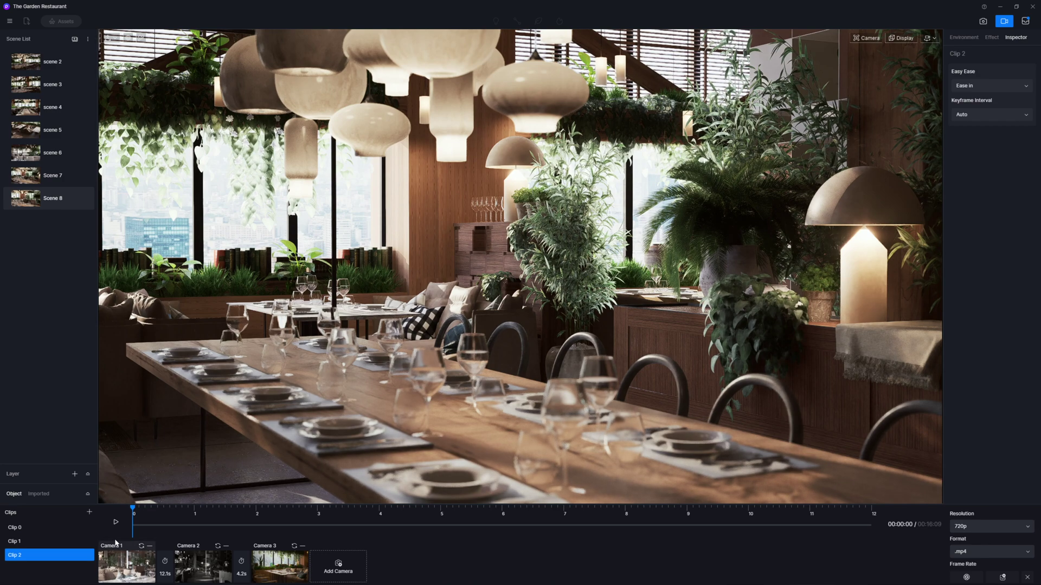
click(1026, 21)
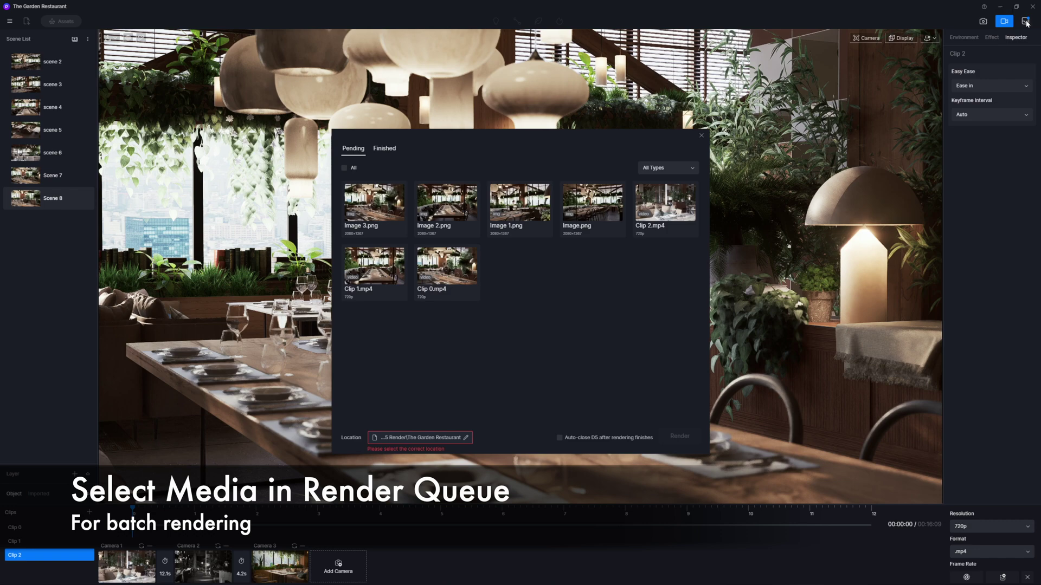
click(370, 213)
click(447, 206)
click(519, 206)
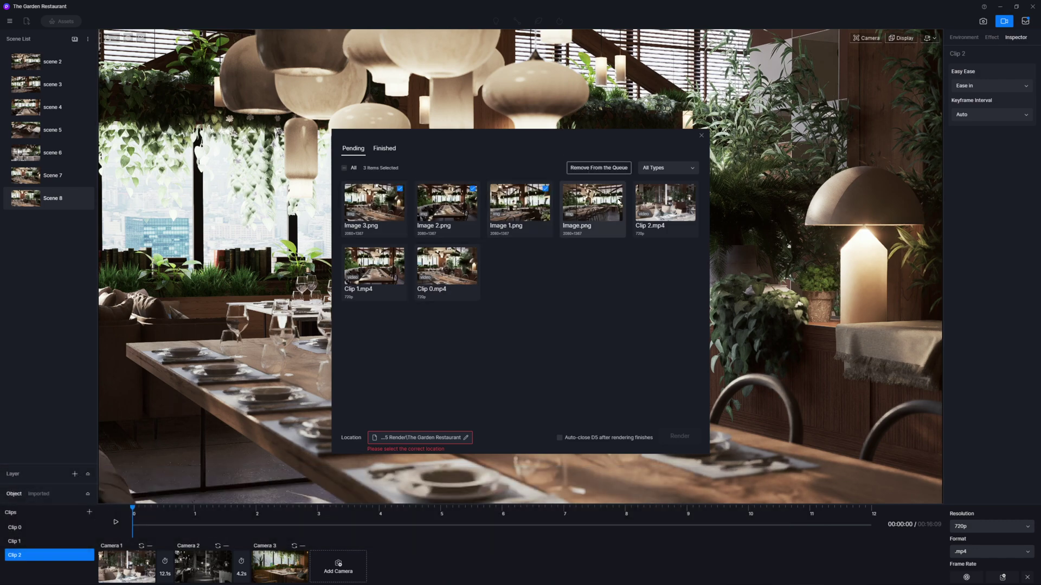
click(657, 200)
click(373, 274)
click(431, 268)
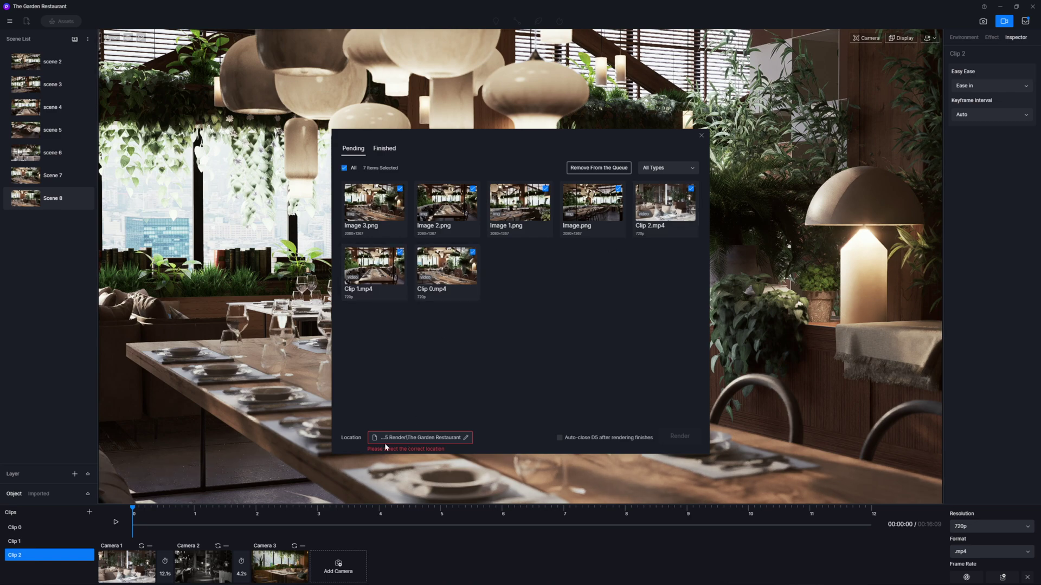
Step: Set the render queue's output location to the D5 Videos folder
click(433, 438)
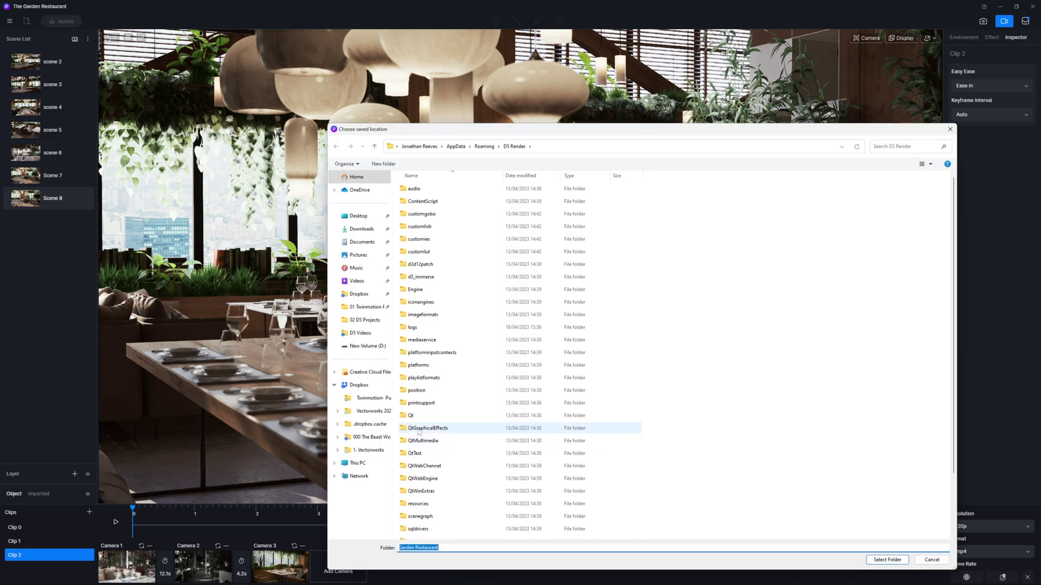
click(360, 333)
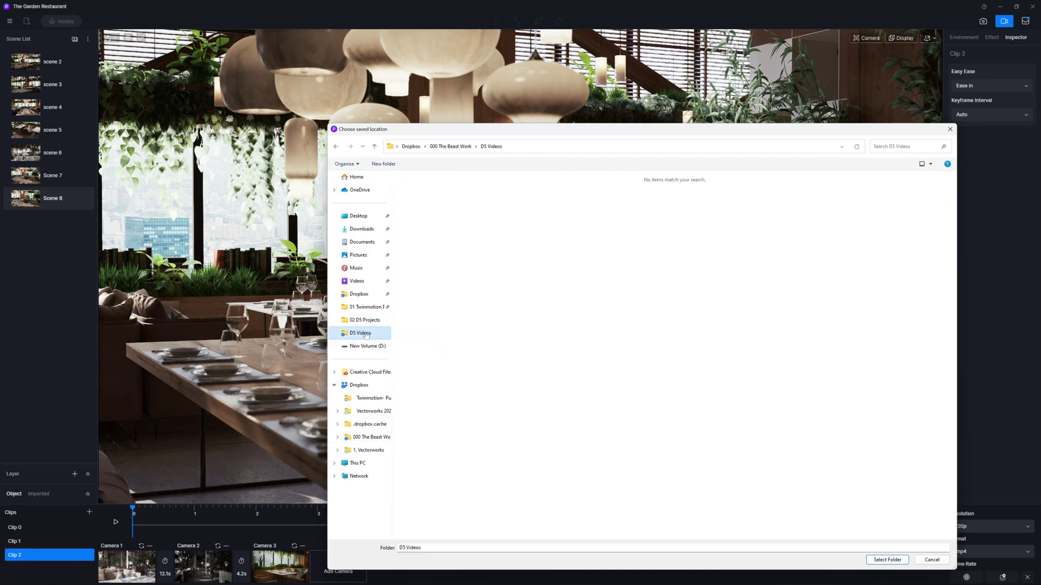
click(887, 560)
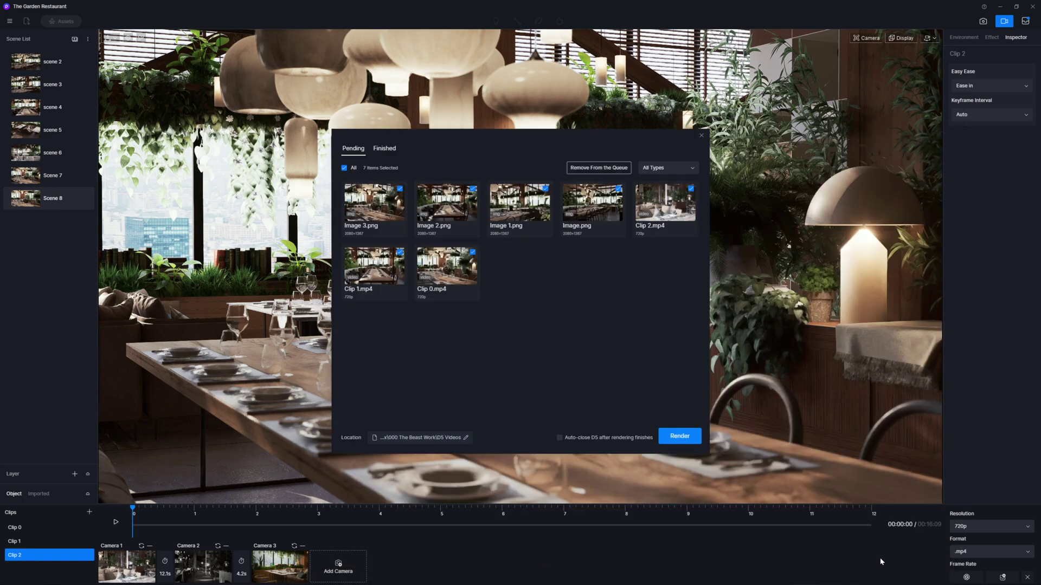